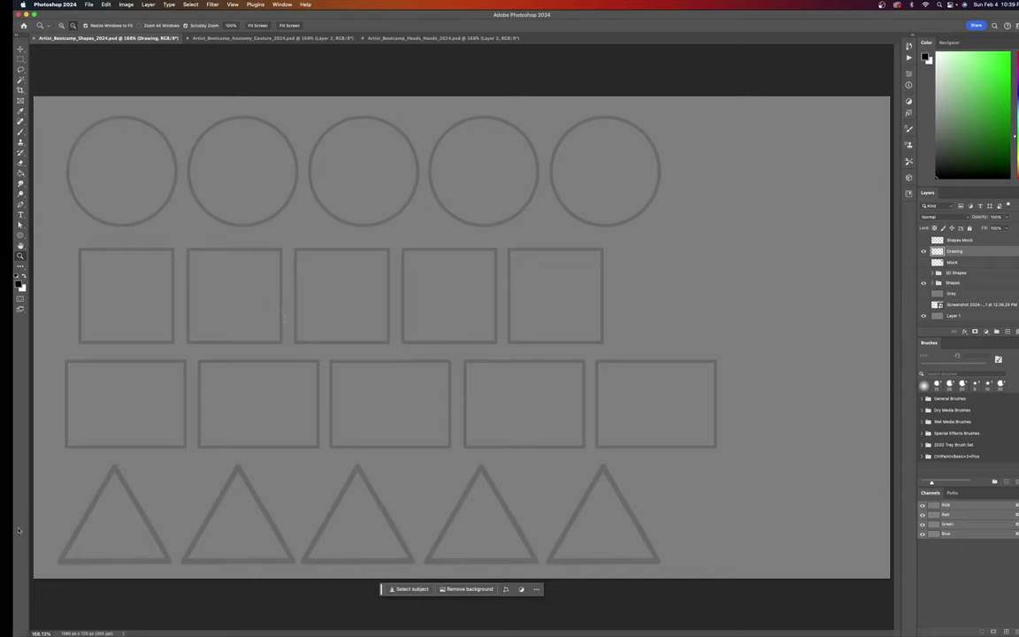
Step: Read Monday's 'Shapes, Mannequin' assignment in cell B5 of the Artist_BootCamp_2024 calendar, then close it
mouse_move(18, 548)
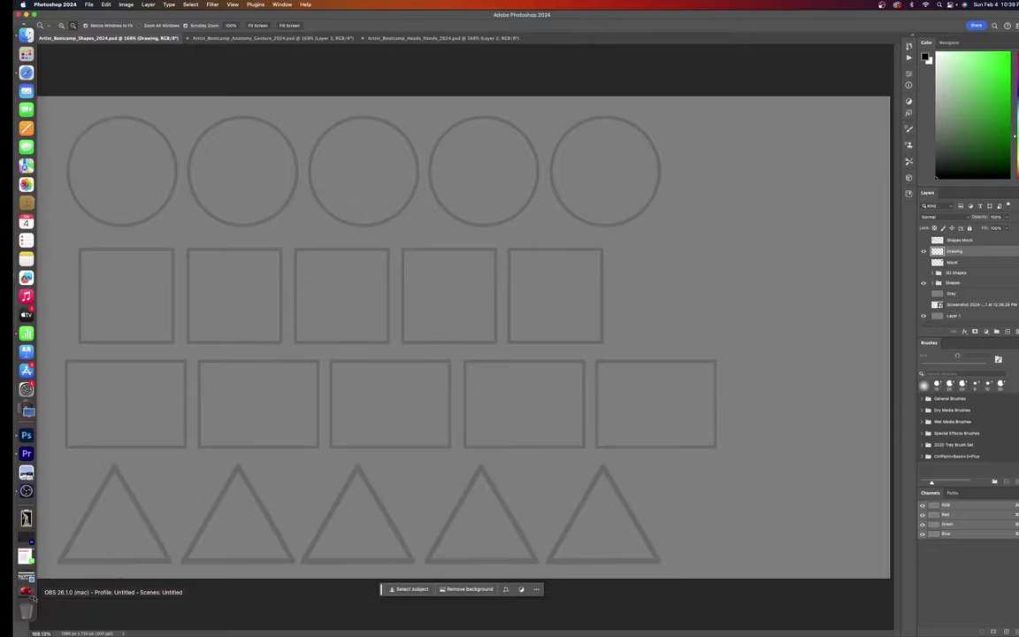
left_click(24, 556)
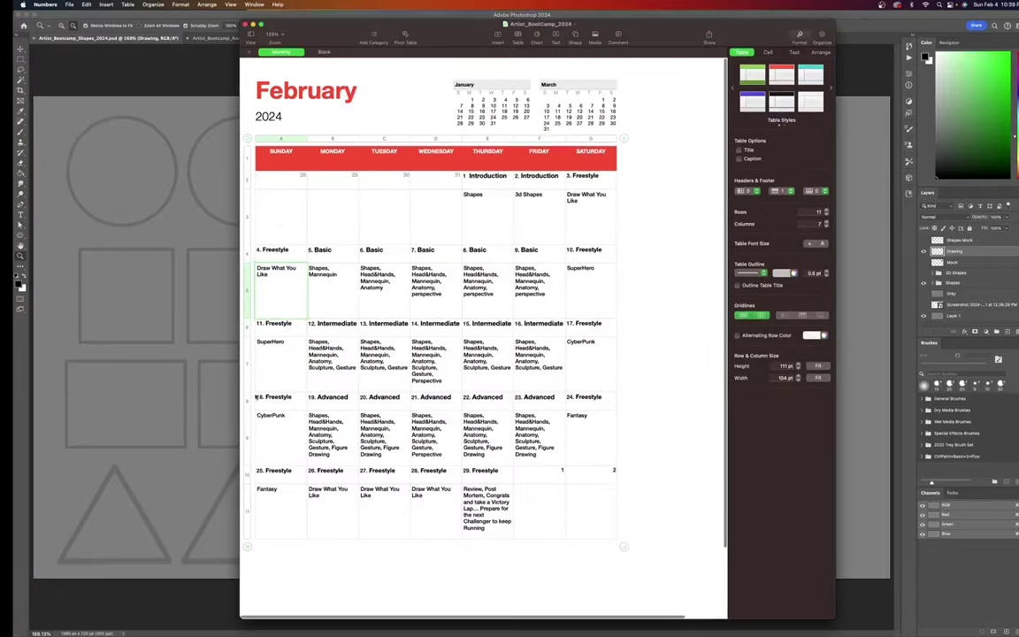
left_click(329, 287)
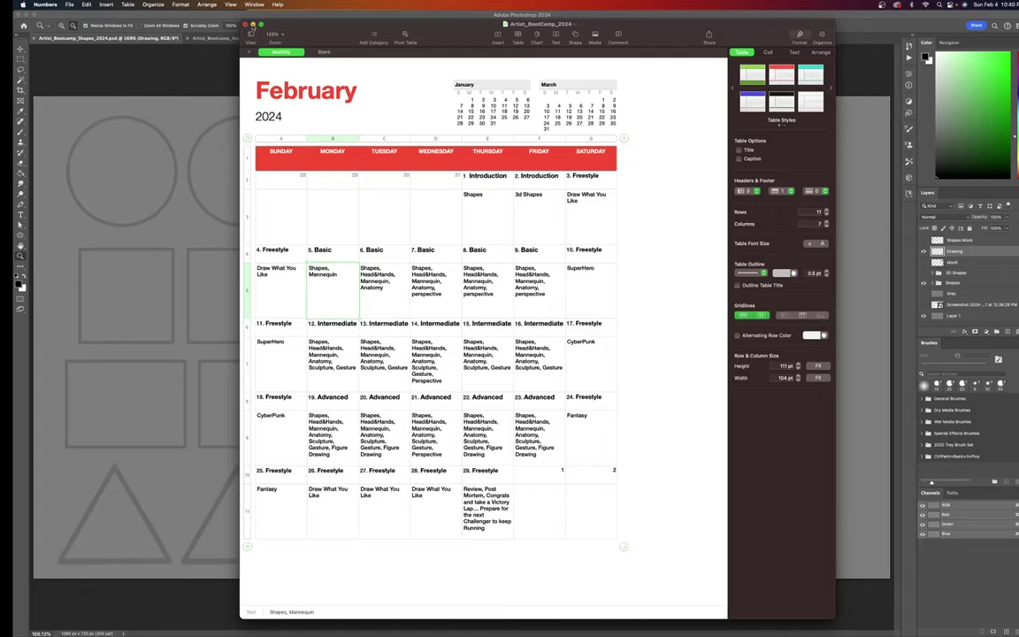
left_click(252, 24)
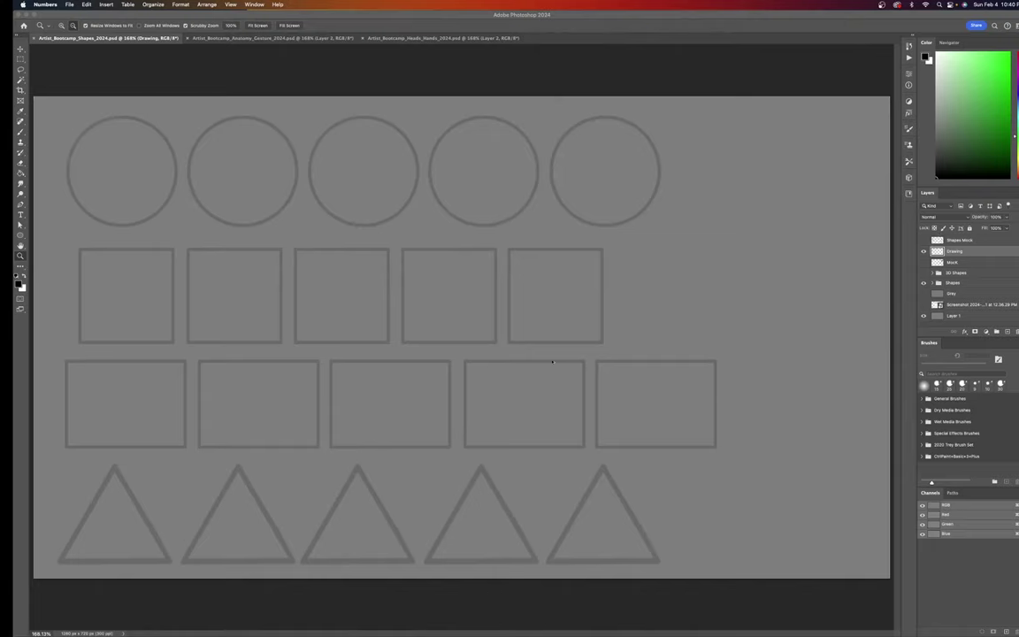
Step: Switch to the Brush tool and trace freehand around all five guide circles
left_click(524, 397)
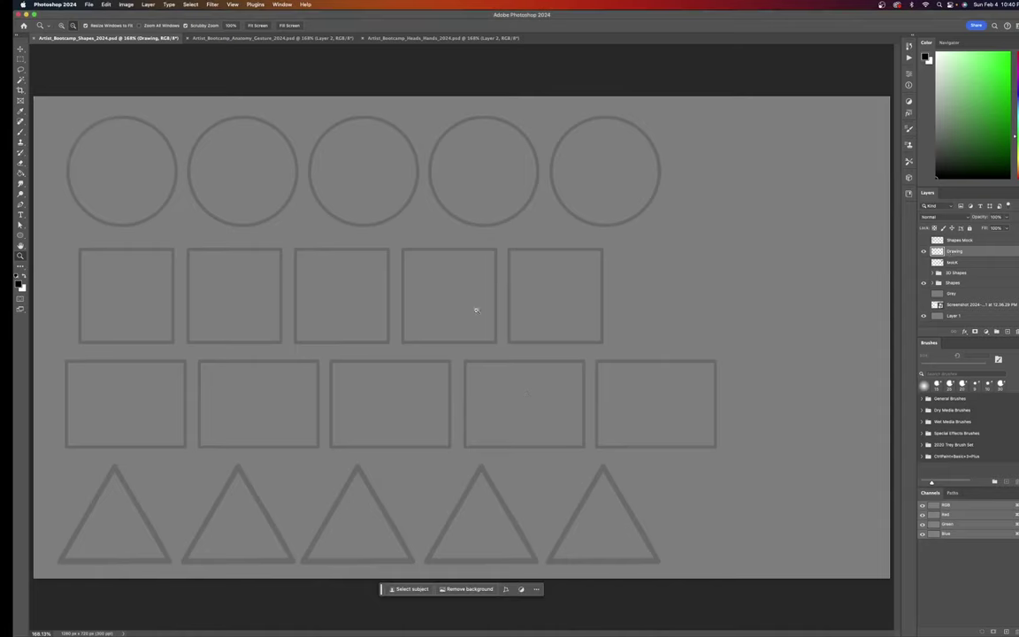
key("b")
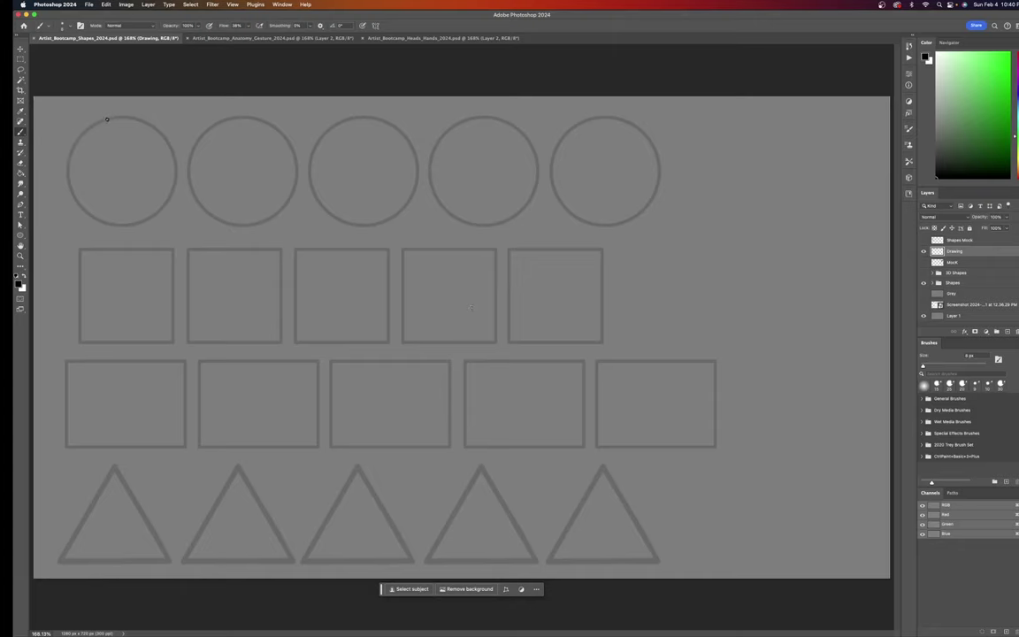
mouse_move(121, 116)
left_mouse_down()
mouse_move(68, 150)
mouse_move(89, 198)
mouse_move(133, 221)
mouse_move(172, 174)
mouse_move(95, 134)
left_mouse_up()
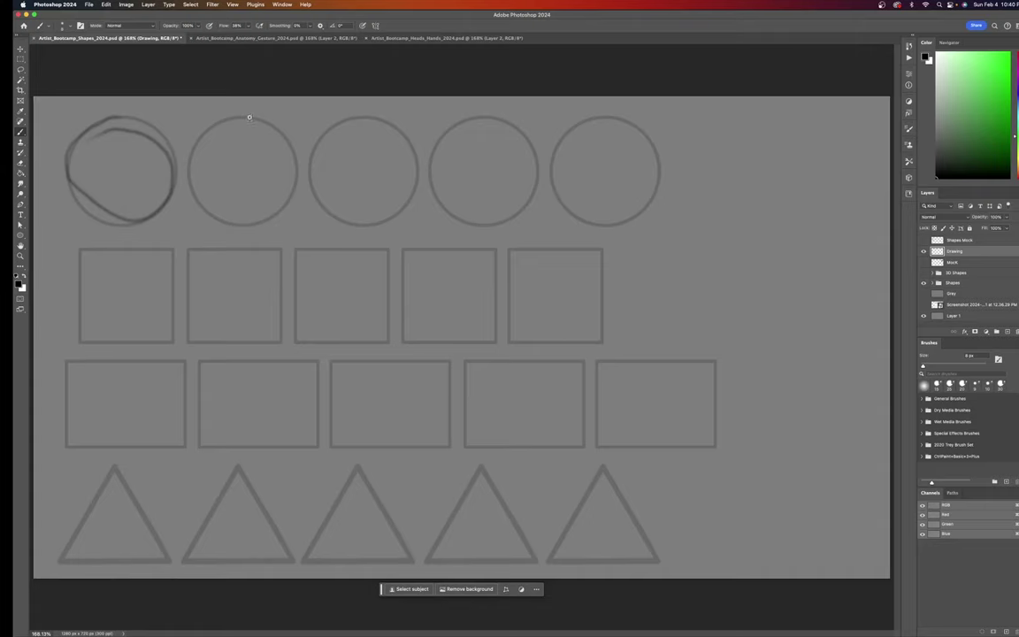
mouse_move(237, 115)
left_mouse_down()
mouse_move(208, 214)
mouse_move(239, 120)
mouse_move(199, 115)
left_mouse_up()
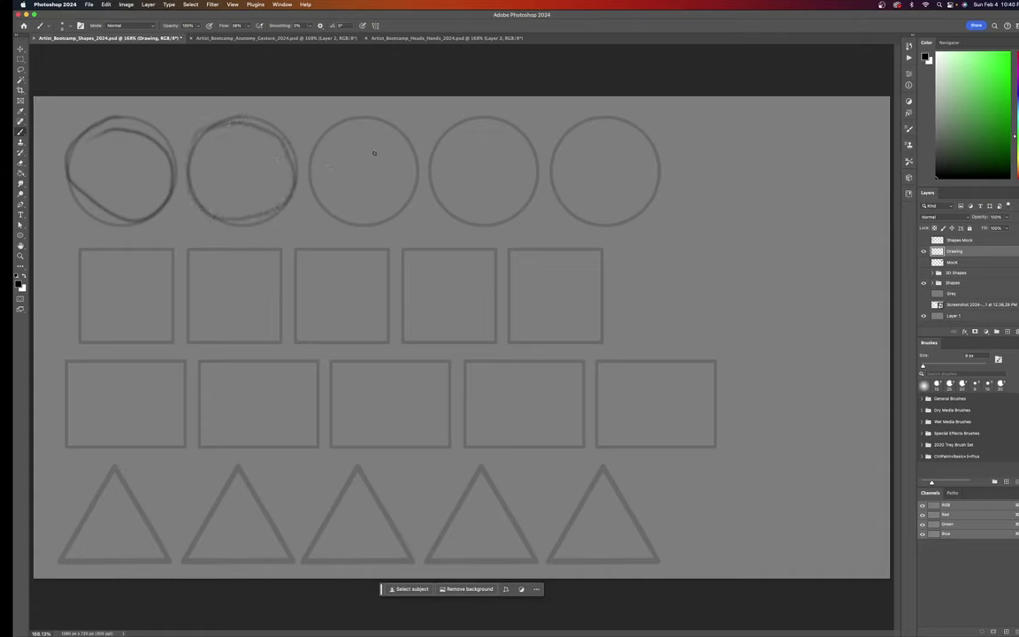
mouse_move(369, 116)
left_mouse_down()
mouse_move(311, 159)
mouse_move(414, 182)
mouse_move(350, 119)
left_mouse_up()
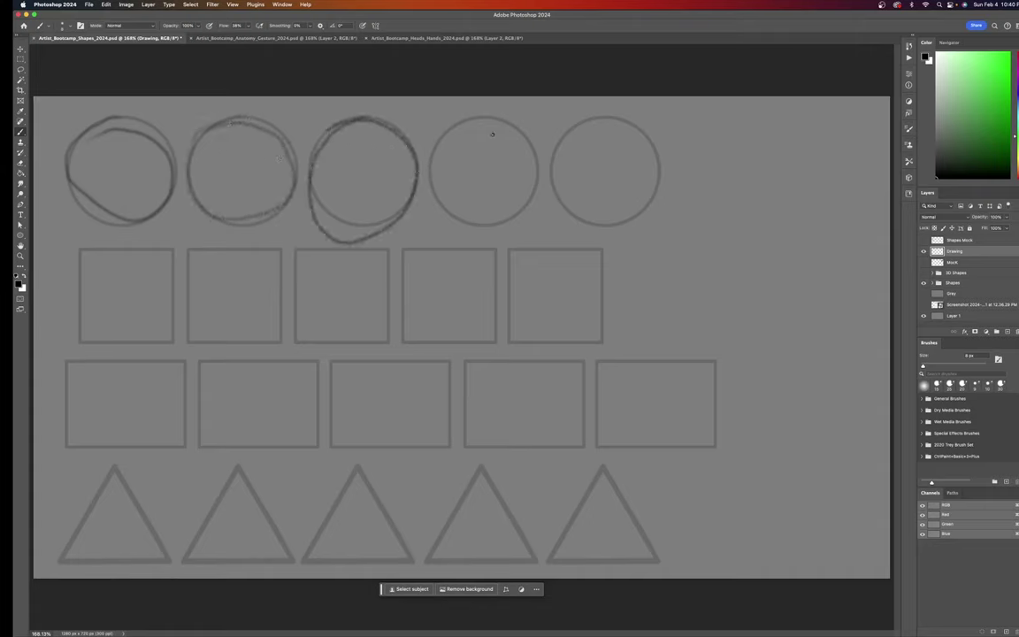
mouse_move(487, 115)
left_mouse_down()
mouse_move(450, 215)
mouse_move(517, 186)
mouse_move(506, 127)
left_mouse_up()
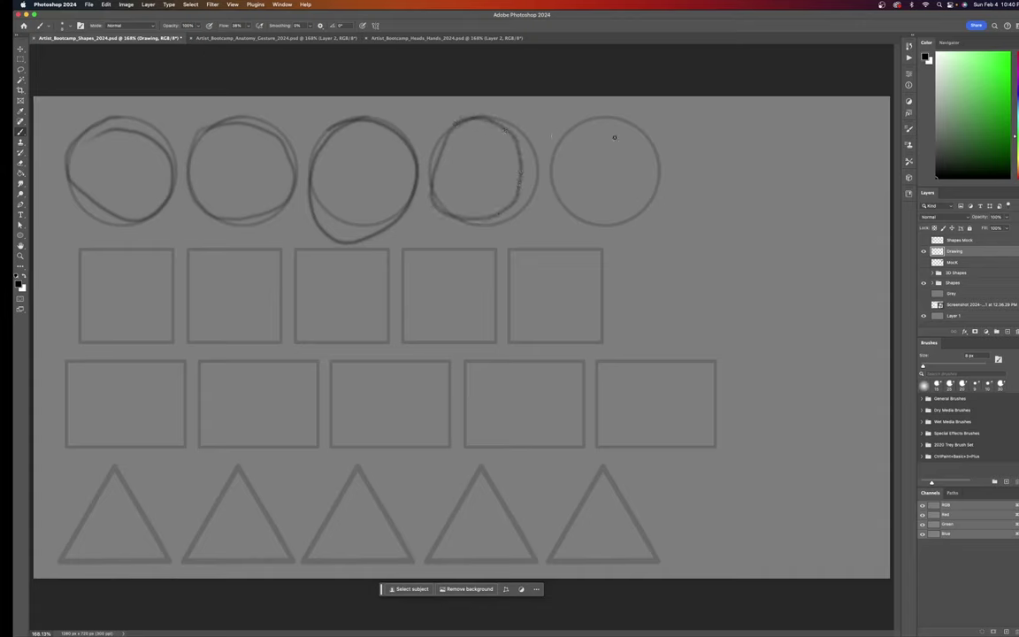
mouse_move(607, 115)
left_mouse_down()
mouse_move(561, 144)
mouse_move(547, 183)
mouse_move(567, 213)
mouse_move(600, 224)
mouse_move(633, 216)
mouse_move(666, 167)
mouse_move(631, 130)
mouse_move(605, 116)
left_mouse_up()
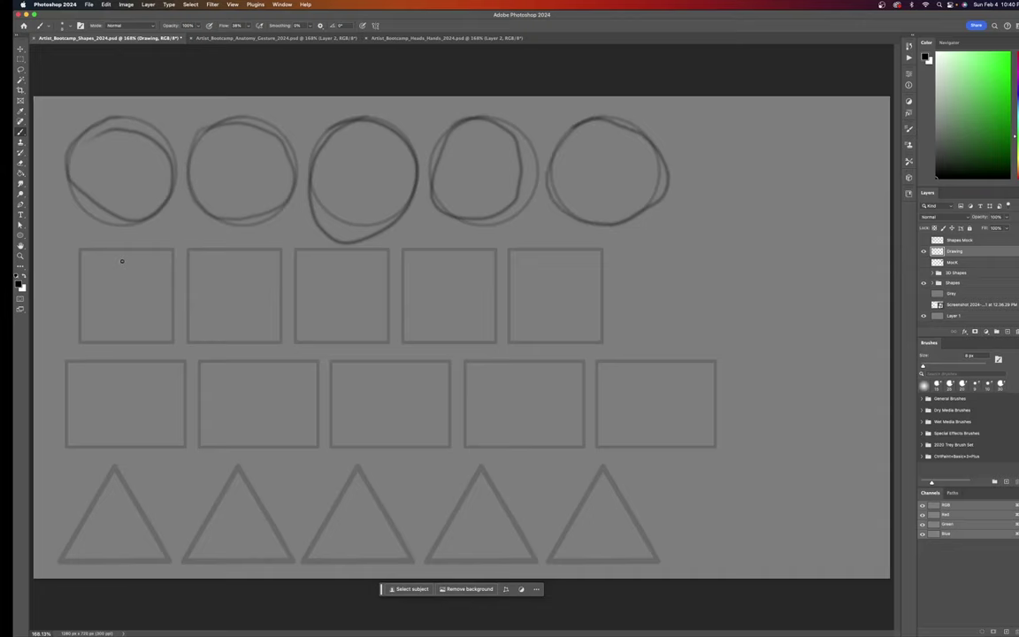
Step: Draw the sides of the first four squares and start the fifth square
left_click_drag(79, 249, 76, 331)
mouse_move(79, 250)
left_mouse_down()
mouse_move(177, 248)
mouse_move(168, 254)
mouse_move(170, 359)
left_mouse_up()
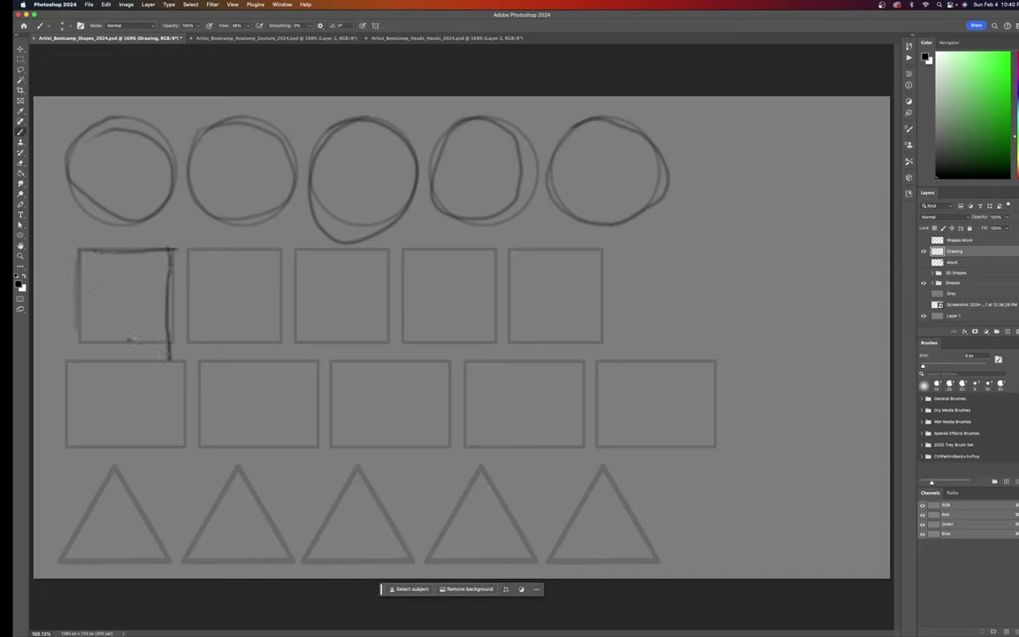
left_click_drag(74, 342, 173, 343)
left_click_drag(189, 251, 189, 329)
mouse_move(188, 250)
left_mouse_down()
mouse_move(298, 258)
mouse_move(281, 251)
mouse_move(277, 339)
left_mouse_up()
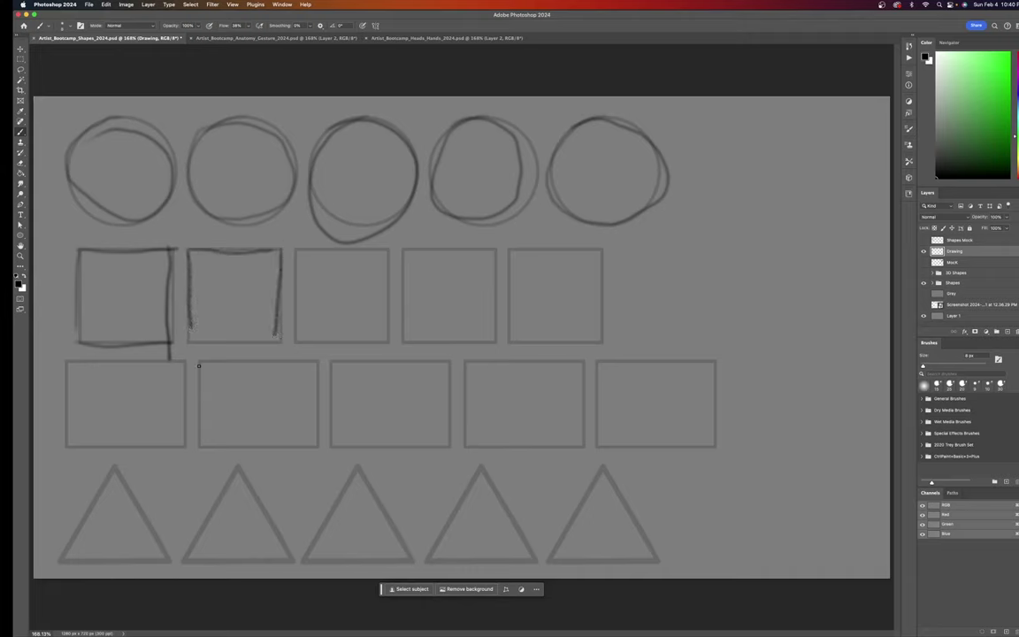
left_click_drag(188, 344, 280, 340)
mouse_move(296, 252)
left_mouse_down()
mouse_move(296, 342)
mouse_move(375, 252)
mouse_move(390, 254)
mouse_move(389, 342)
left_mouse_up()
left_click_drag(296, 344, 393, 342)
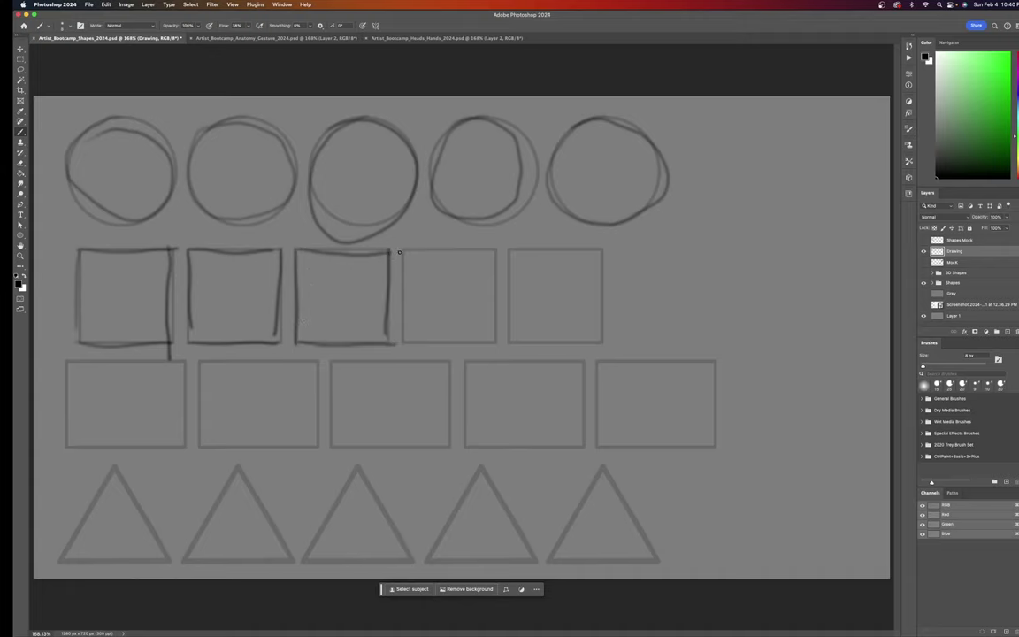
left_click_drag(403, 250, 404, 351)
mouse_move(403, 250)
left_mouse_down()
mouse_move(519, 258)
mouse_move(493, 248)
mouse_move(496, 342)
left_mouse_up()
left_click_drag(412, 341, 497, 342)
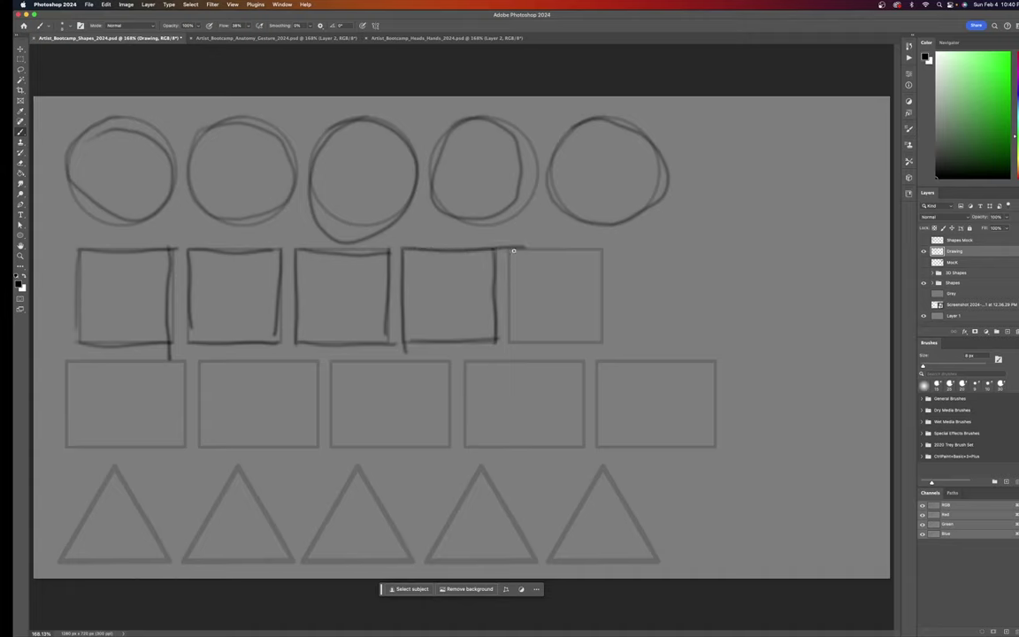
mouse_move(513, 251)
left_mouse_down()
mouse_move(509, 338)
mouse_move(599, 248)
mouse_move(604, 334)
left_mouse_up()
Step: Close the fifth square's bottom edge and trace the sides of all five rectangles
left_click_drag(512, 341, 606, 341)
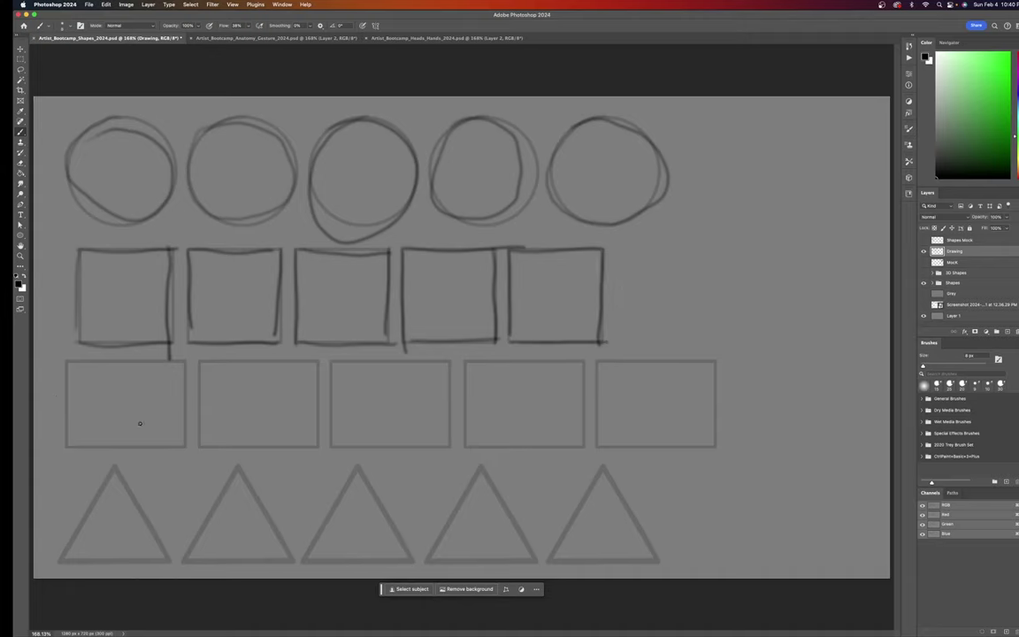
left_click_drag(67, 360, 67, 444)
mouse_move(69, 360)
left_mouse_down()
mouse_move(182, 360)
mouse_move(180, 452)
left_mouse_up()
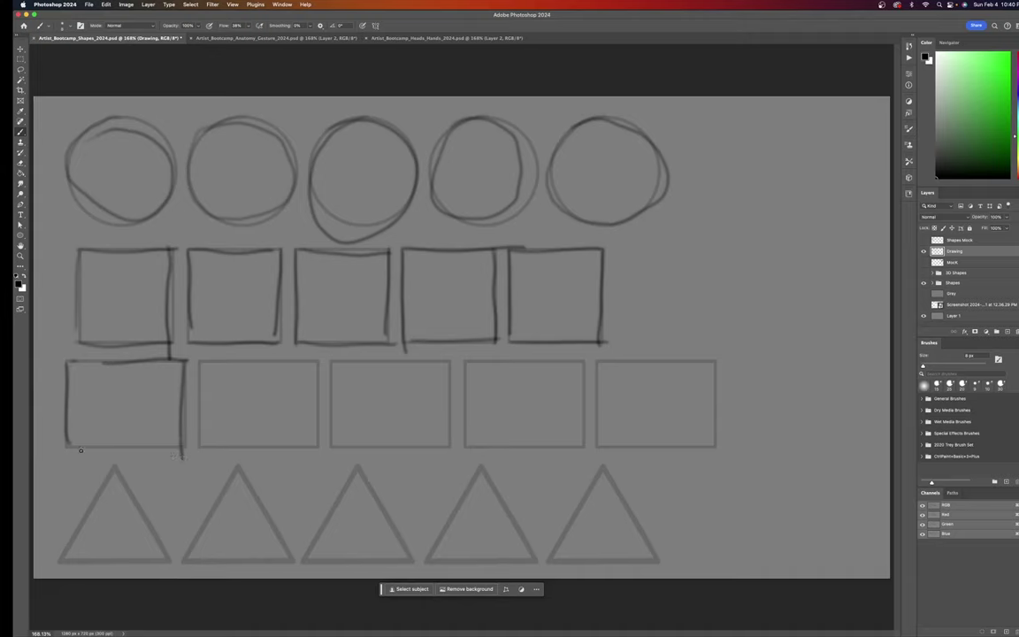
mouse_move(67, 445)
left_mouse_down()
mouse_move(201, 444)
mouse_move(199, 358)
mouse_move(313, 357)
mouse_move(314, 449)
left_mouse_up()
left_click_drag(202, 446, 329, 444)
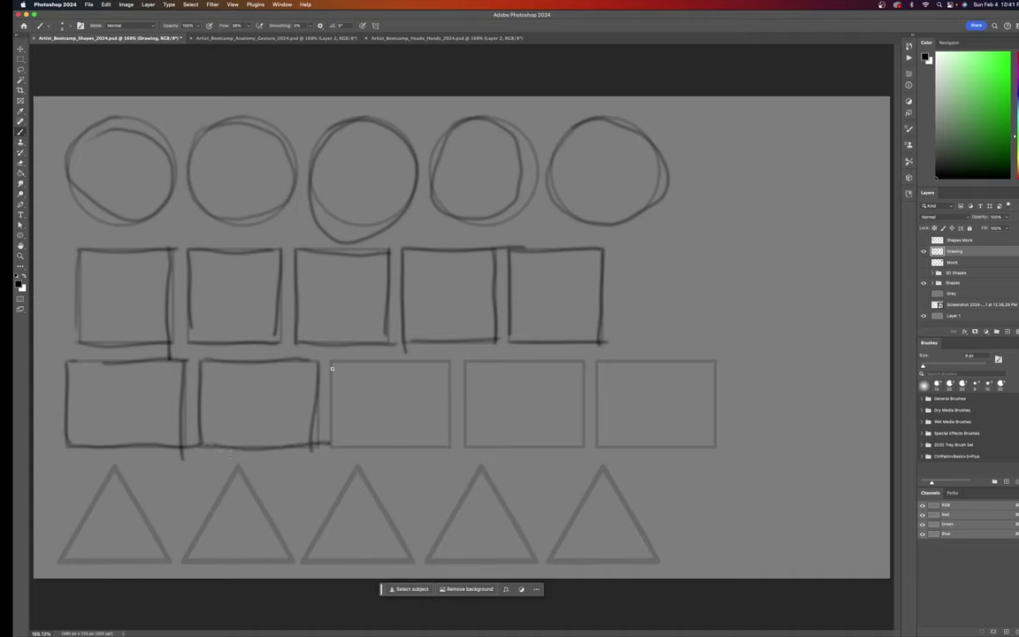
mouse_move(333, 363)
left_mouse_down()
mouse_move(334, 445)
mouse_move(364, 362)
mouse_move(451, 363)
mouse_move(447, 445)
left_mouse_up()
left_click_drag(334, 445, 449, 446)
mouse_move(466, 362)
left_mouse_down()
mouse_move(466, 456)
mouse_move(592, 369)
mouse_move(583, 452)
left_mouse_up()
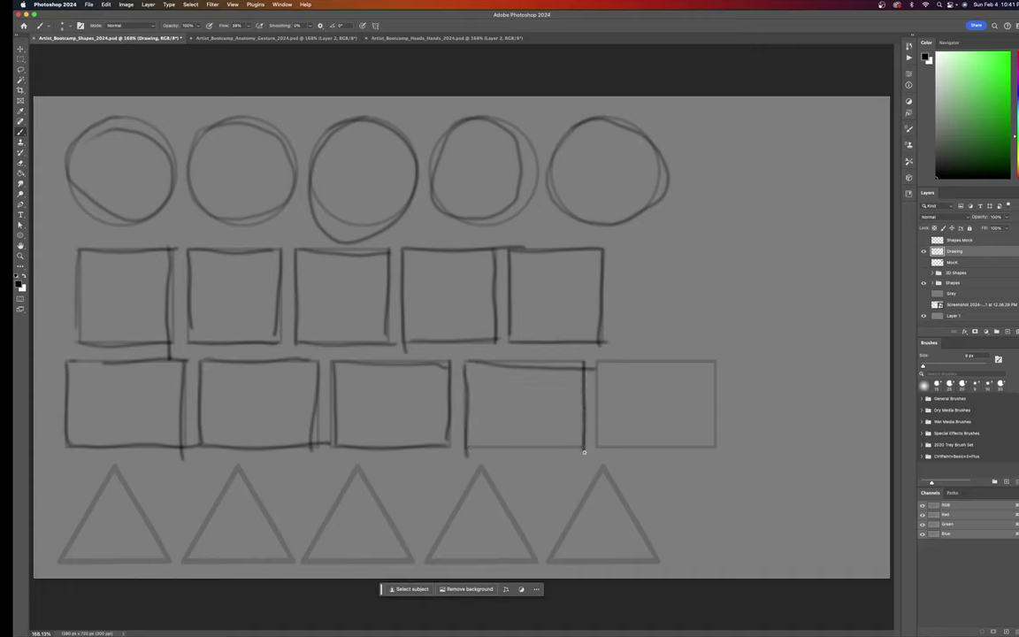
left_click_drag(475, 445, 583, 452)
mouse_move(598, 367)
left_mouse_down()
mouse_move(601, 448)
mouse_move(708, 364)
mouse_move(716, 448)
left_mouse_up()
left_click_drag(602, 445, 726, 453)
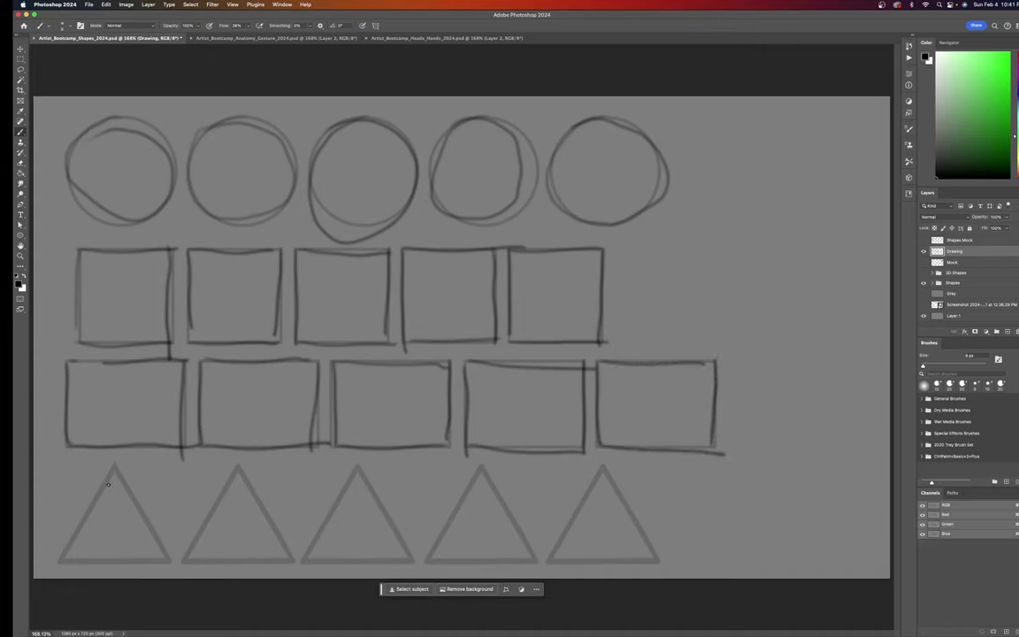
Step: Sketch the sides and bases of the five triangles
left_click_drag(114, 462, 58, 541)
left_click_drag(113, 462, 181, 570)
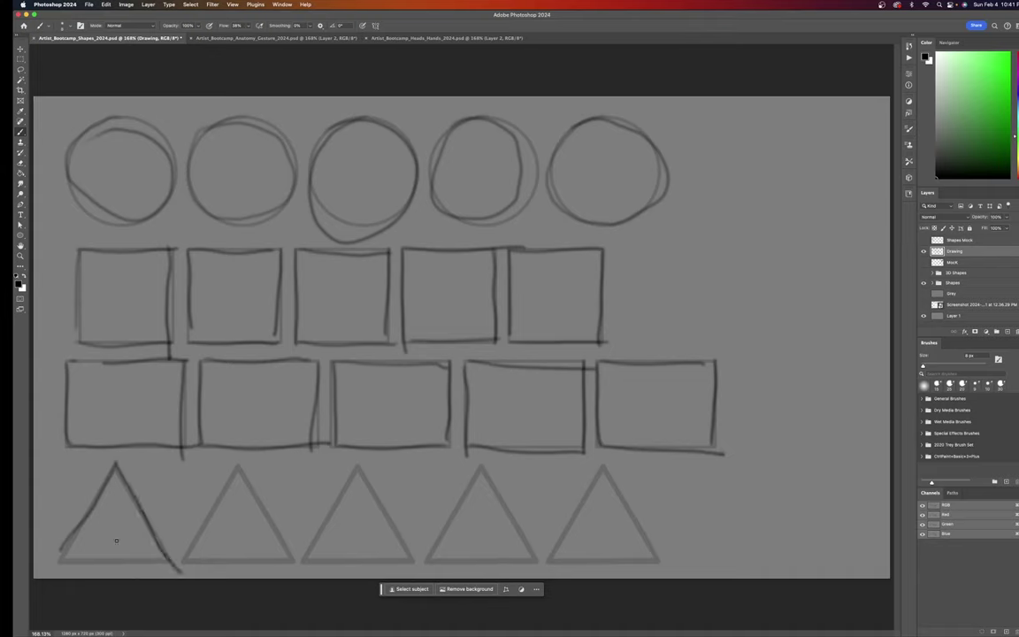
mouse_move(64, 555)
left_mouse_down()
mouse_move(196, 531)
mouse_move(215, 519)
mouse_move(234, 477)
mouse_move(247, 480)
mouse_move(290, 558)
left_mouse_up()
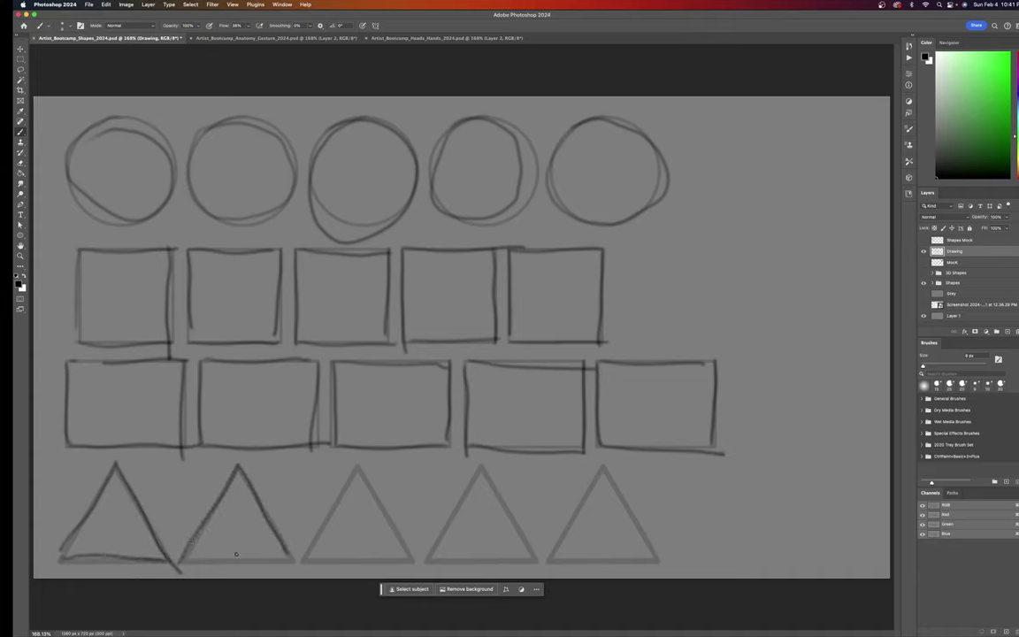
left_click_drag(186, 559, 292, 559)
left_click_drag(358, 462, 305, 564)
left_click_drag(357, 462, 411, 561)
left_click_drag(305, 562, 412, 563)
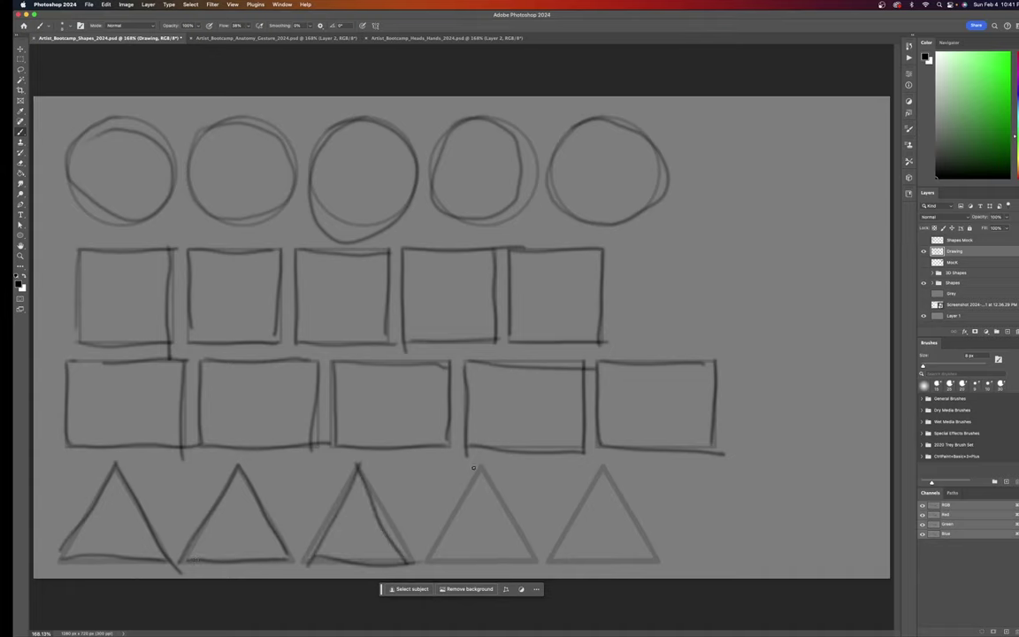
left_click_drag(484, 465, 416, 571)
left_click_drag(480, 466, 537, 559)
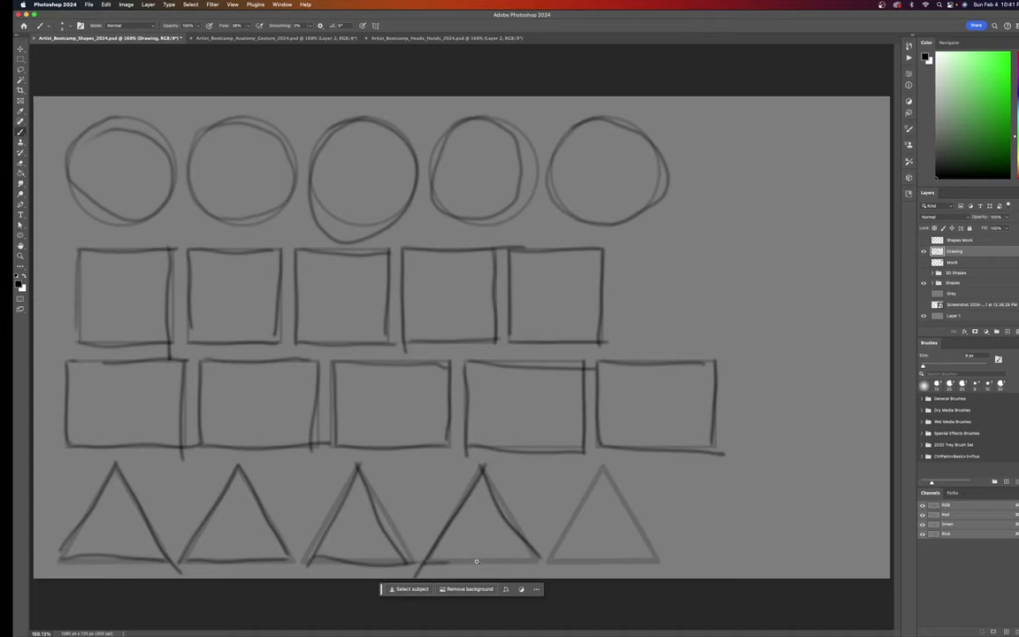
left_click_drag(415, 563, 539, 561)
mouse_move(602, 466)
left_mouse_down()
mouse_move(581, 503)
mouse_move(599, 507)
mouse_move(605, 467)
mouse_move(667, 547)
left_mouse_up()
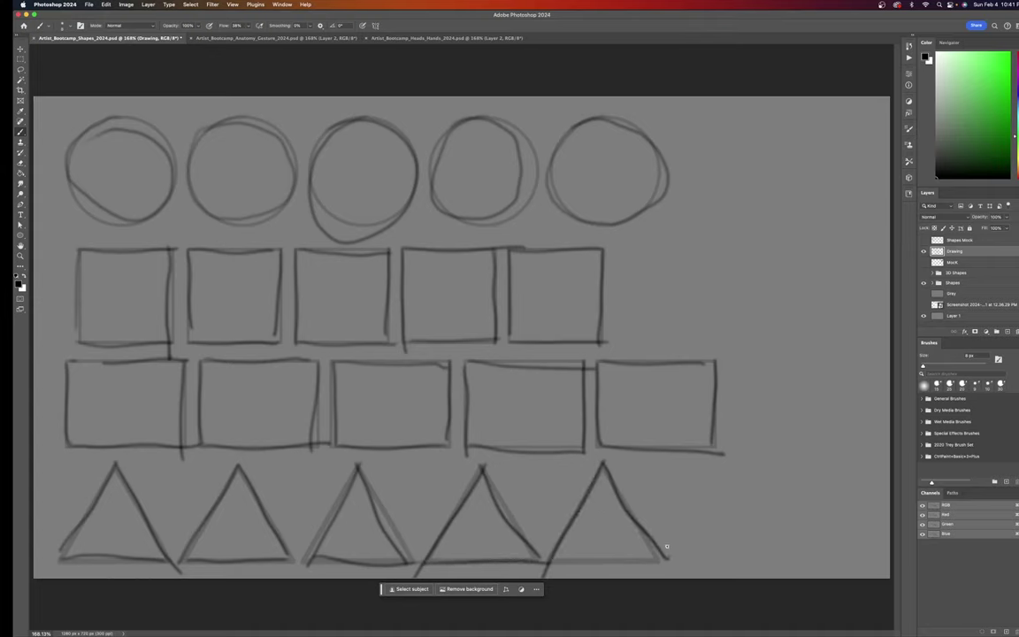
left_click_drag(546, 563, 668, 558)
Step: Hide the Drawing layer, add blank Layer 2, and swap the flat Shapes guide for 3D Shapes
left_click(924, 251)
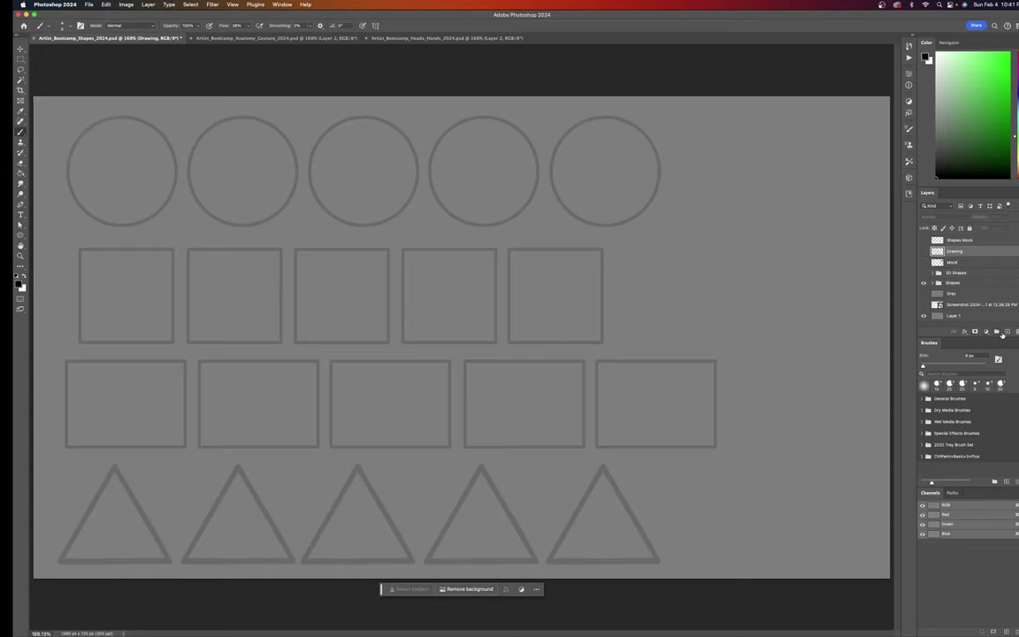
left_click(1009, 332)
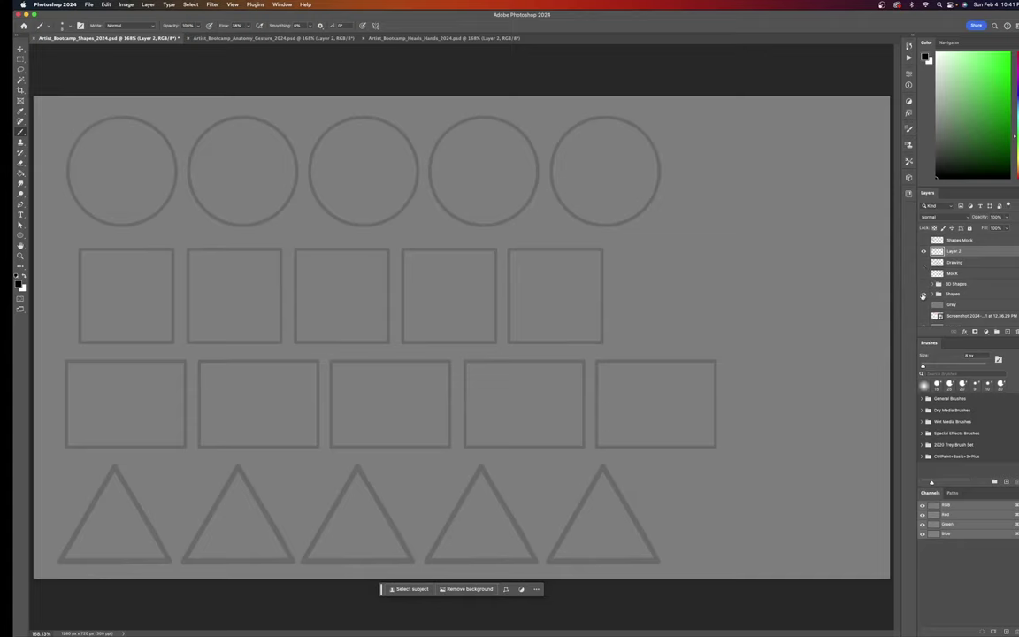
left_click(924, 294)
key("super+z")
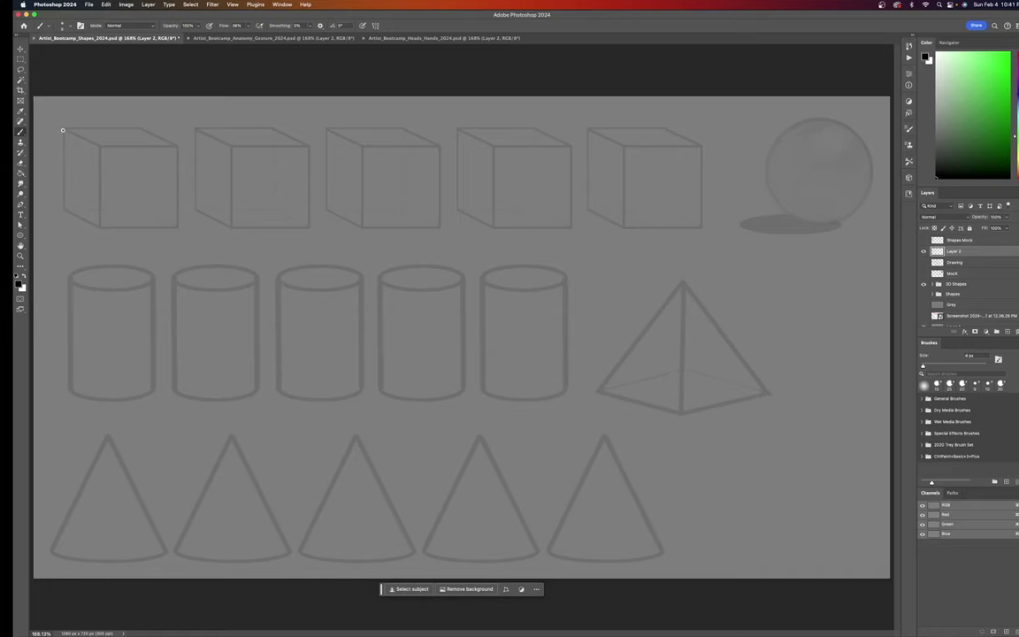
Step: Trace the edges of the first two reference cubes on Layer 2
left_click_drag(63, 130, 63, 205)
left_click_drag(64, 126, 177, 122)
mouse_move(63, 129)
left_mouse_down()
mouse_move(111, 145)
mouse_move(183, 145)
mouse_move(174, 224)
left_mouse_up()
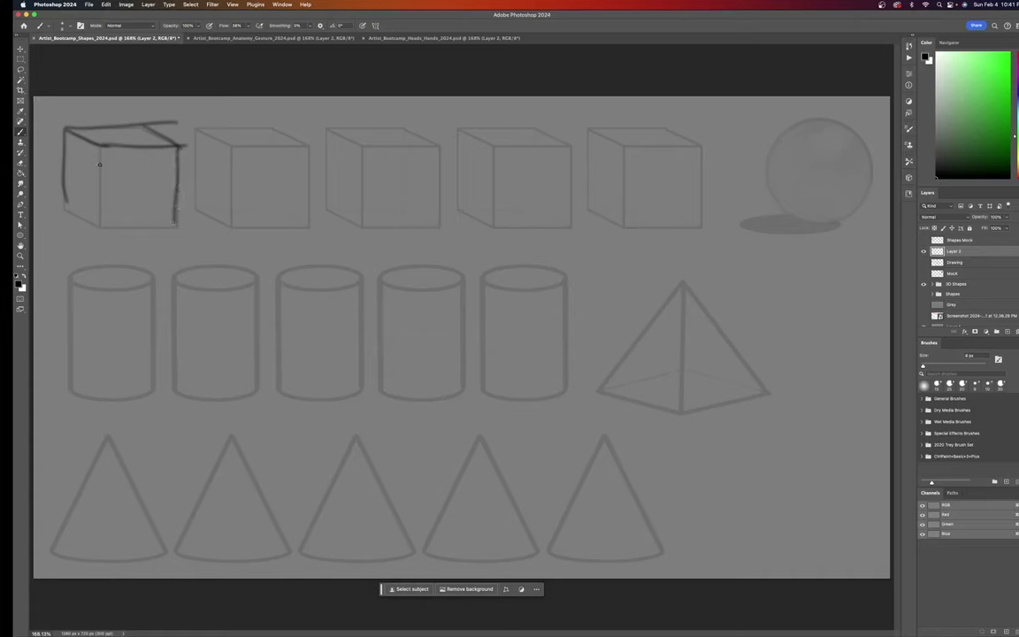
mouse_move(100, 146)
left_mouse_down()
mouse_move(100, 223)
mouse_move(175, 225)
left_mouse_up()
left_click_drag(196, 131, 197, 214)
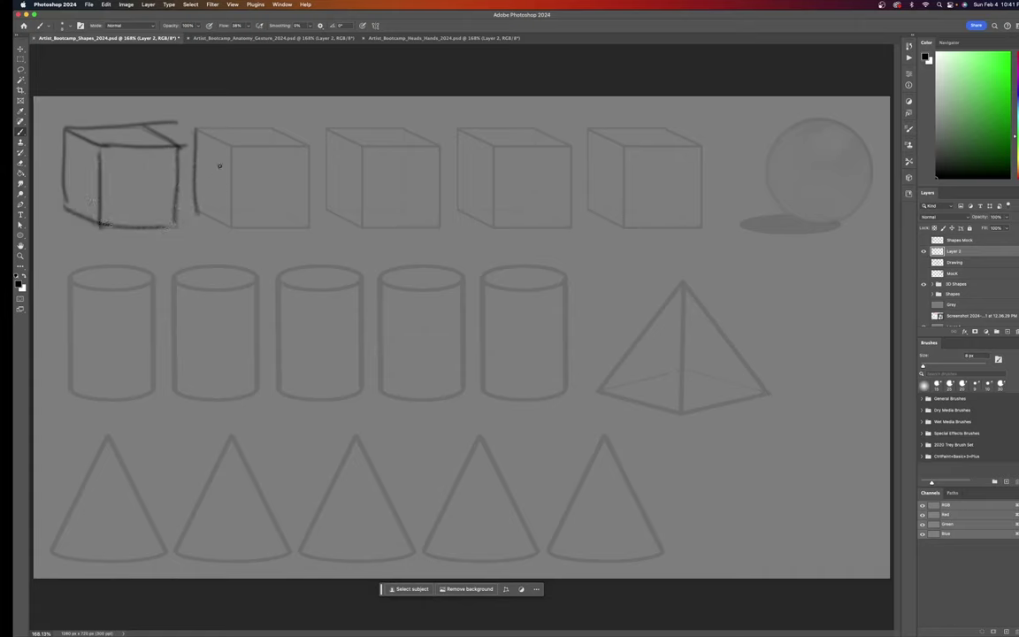
mouse_move(199, 129)
left_mouse_down()
mouse_move(271, 128)
mouse_move(310, 146)
left_mouse_up()
left_click_drag(198, 129, 231, 150)
mouse_move(231, 150)
left_mouse_down()
mouse_move(308, 145)
mouse_move(304, 228)
left_mouse_up()
mouse_move(231, 160)
left_mouse_down()
mouse_move(230, 217)
mouse_move(306, 228)
left_mouse_up()
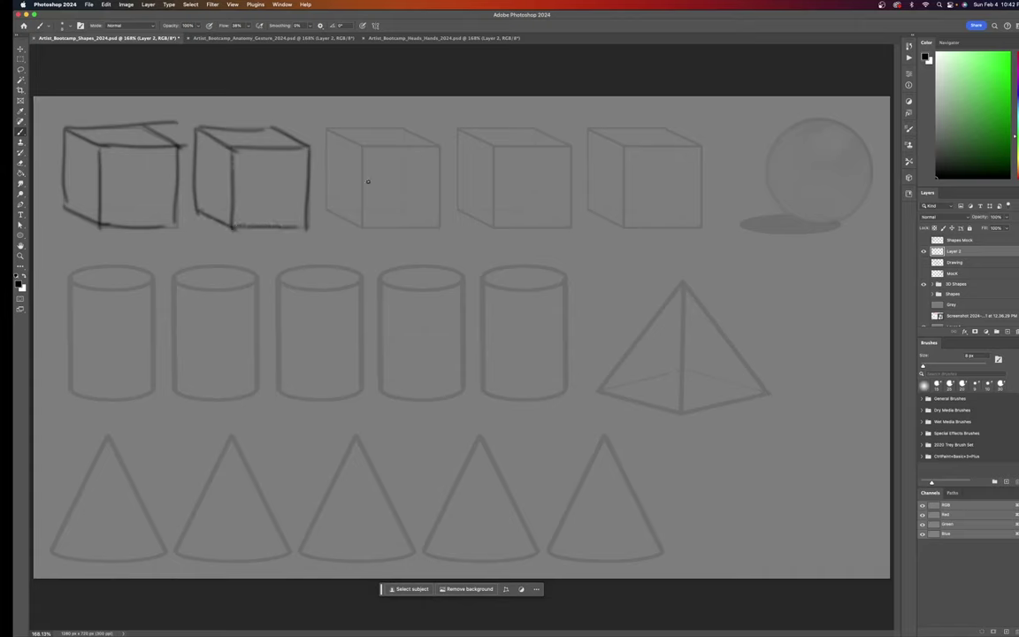
Step: Trace the edges of the third, fourth and fifth cubes
left_click_drag(326, 130, 325, 213)
mouse_move(332, 131)
left_mouse_down()
mouse_move(432, 139)
mouse_move(451, 153)
mouse_move(438, 217)
left_mouse_up()
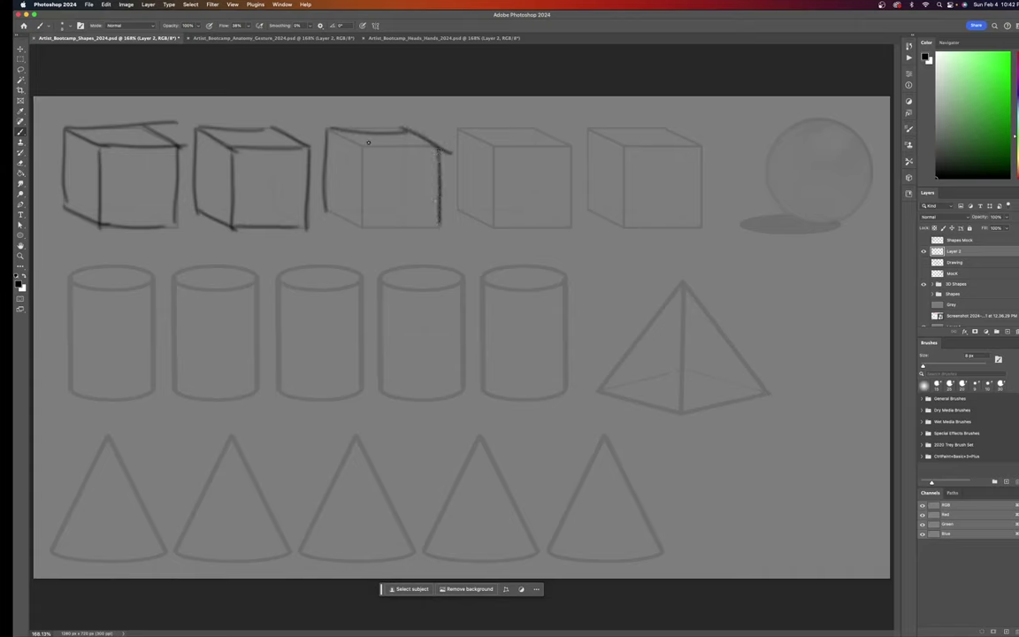
left_click_drag(363, 147, 430, 147)
mouse_move(332, 130)
left_mouse_down()
mouse_move(365, 148)
mouse_move(362, 228)
mouse_move(440, 227)
left_mouse_up()
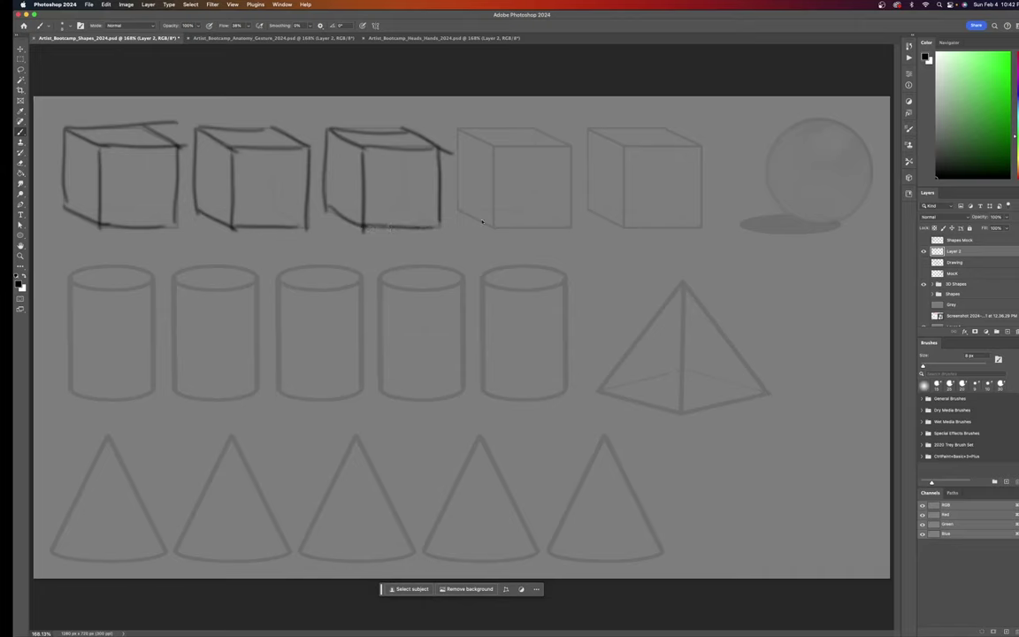
mouse_move(455, 130)
left_mouse_down()
mouse_move(458, 212)
mouse_move(473, 129)
mouse_move(541, 128)
mouse_move(575, 144)
left_mouse_up()
mouse_move(468, 131)
left_mouse_down()
mouse_move(493, 147)
mouse_move(564, 143)
mouse_move(574, 233)
left_mouse_up()
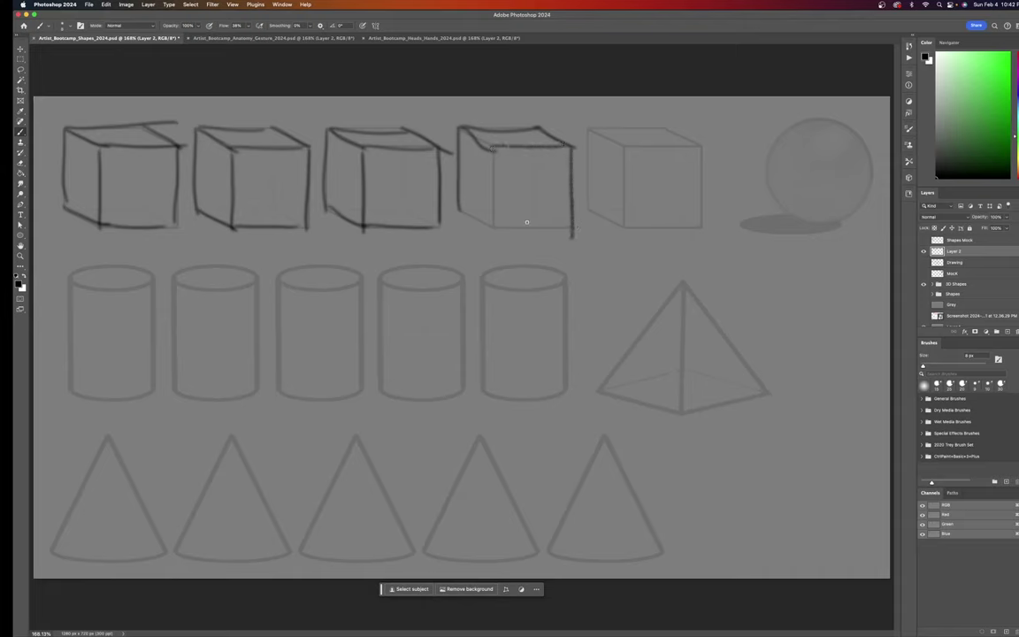
mouse_move(493, 150)
left_mouse_down()
mouse_move(493, 230)
mouse_move(572, 234)
left_mouse_up()
left_click_drag(587, 133, 590, 203)
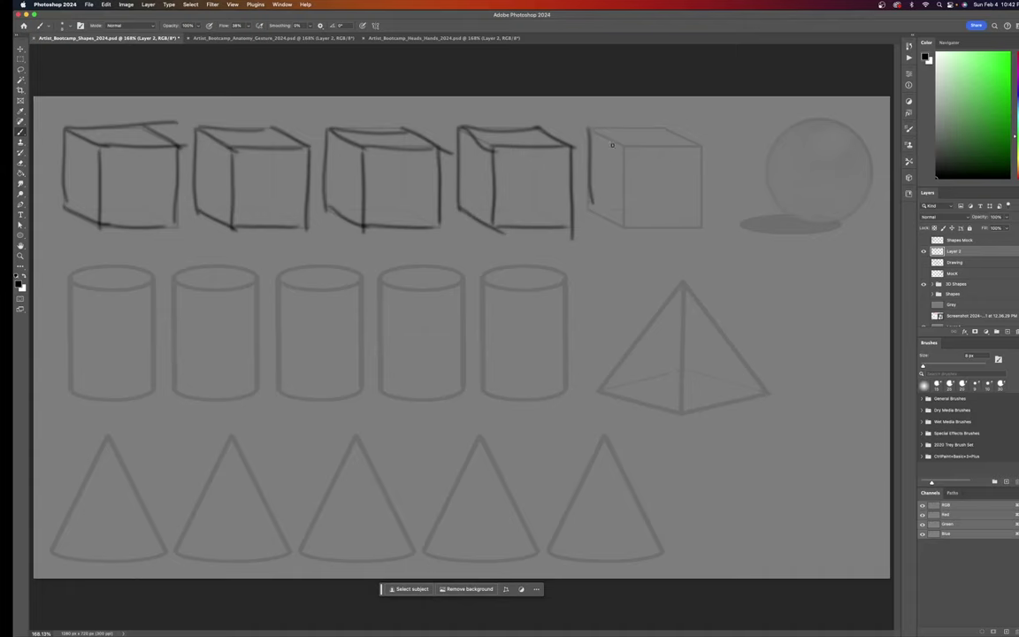
left_click_drag(587, 129, 708, 146)
mouse_move(619, 145)
left_mouse_down()
mouse_move(708, 144)
mouse_move(706, 222)
left_mouse_up()
mouse_move(627, 152)
left_mouse_down()
mouse_move(624, 223)
mouse_move(705, 229)
left_mouse_up()
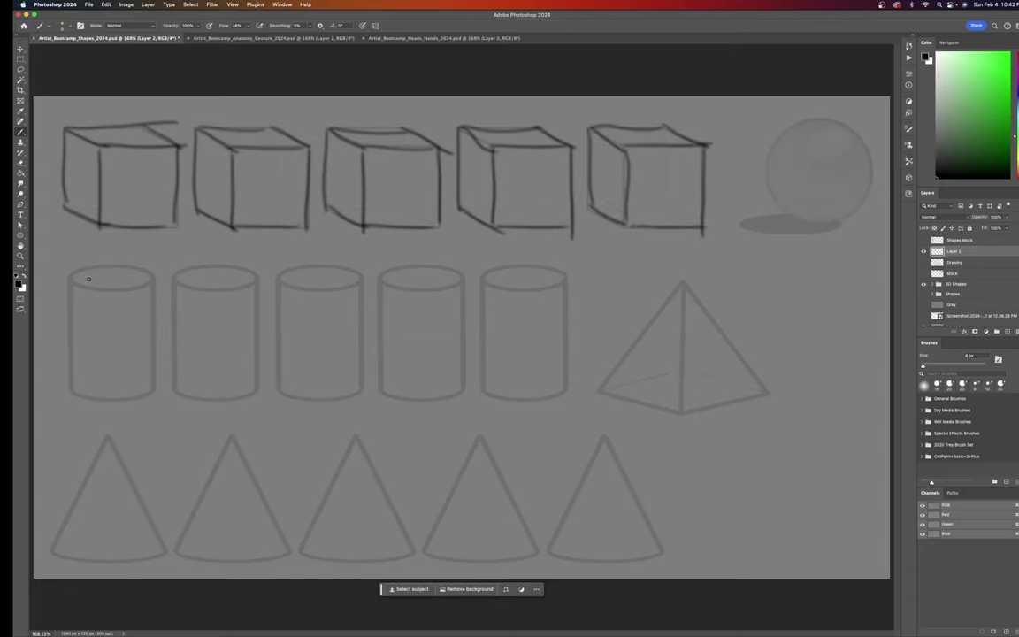
Step: Trace the top ellipses, sides and bottom curves of the first three cylinders
mouse_move(127, 265)
left_mouse_down()
mouse_move(81, 285)
mouse_move(129, 264)
left_mouse_up()
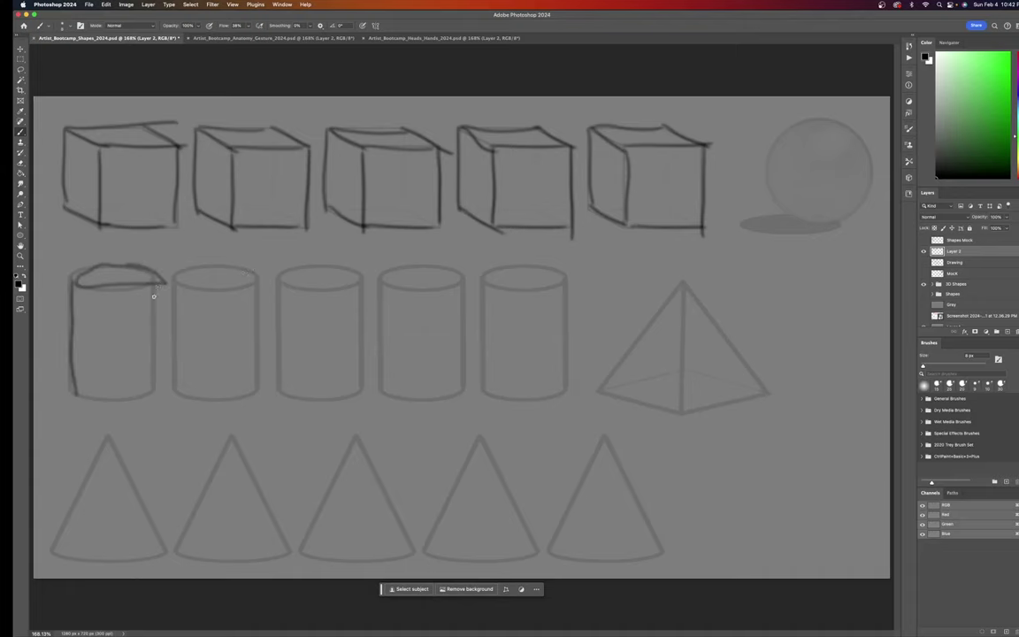
left_click_drag(158, 281, 155, 394)
left_click_drag(75, 395, 156, 395)
mouse_move(171, 281)
left_mouse_down()
mouse_move(264, 268)
mouse_move(172, 283)
mouse_move(166, 405)
left_mouse_up()
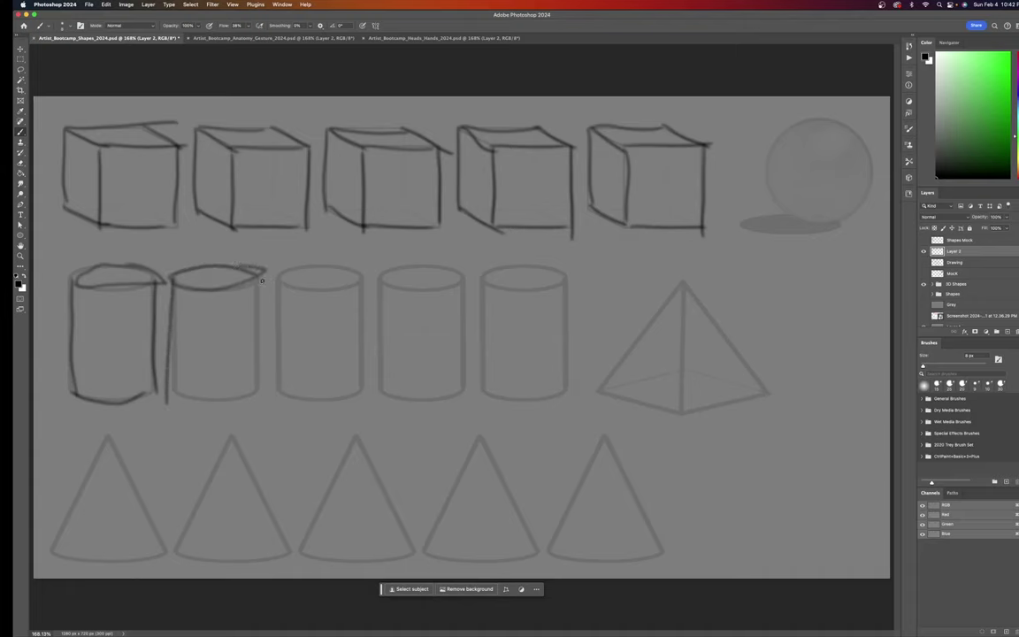
mouse_move(262, 273)
left_mouse_down()
mouse_move(255, 368)
mouse_move(255, 406)
left_mouse_up()
left_click_drag(171, 396, 254, 403)
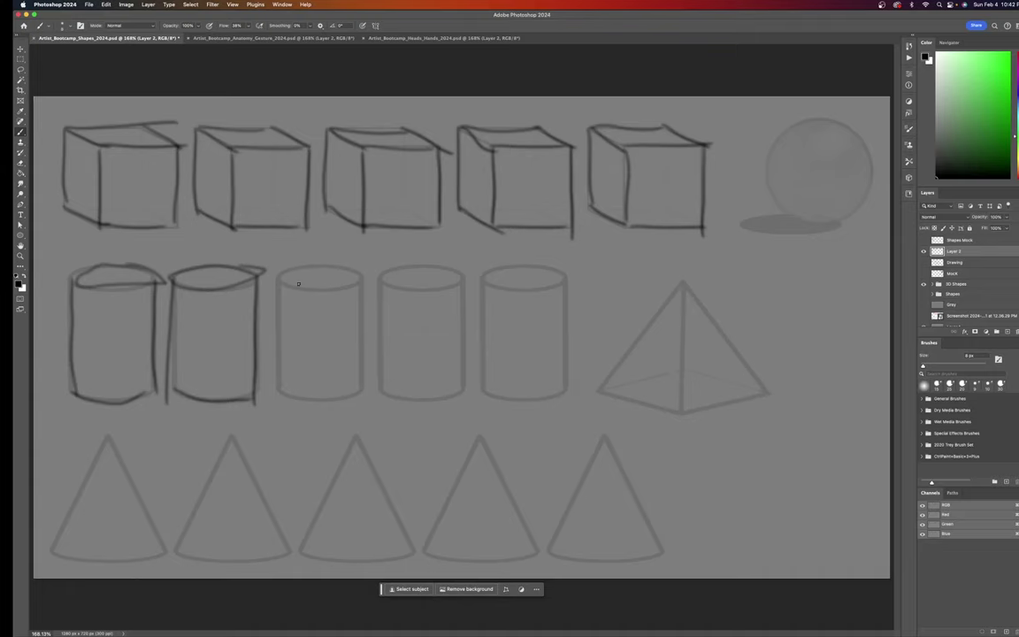
mouse_move(361, 279)
left_mouse_down()
mouse_move(272, 275)
mouse_move(312, 290)
mouse_move(365, 279)
left_mouse_up()
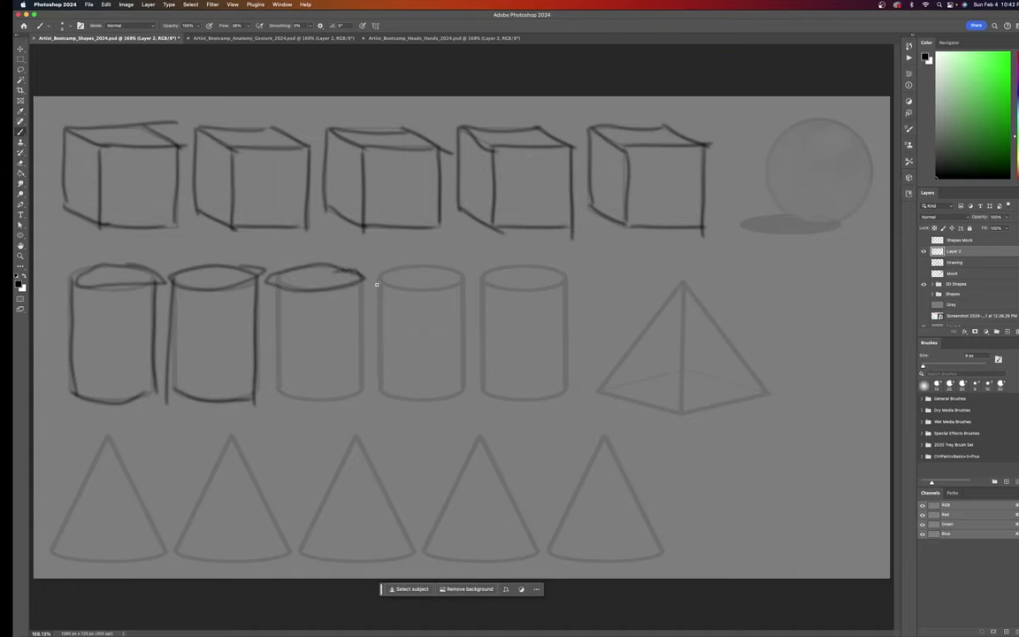
left_click_drag(272, 285, 277, 382)
left_click_drag(358, 276, 357, 372)
left_click_drag(277, 378, 359, 382)
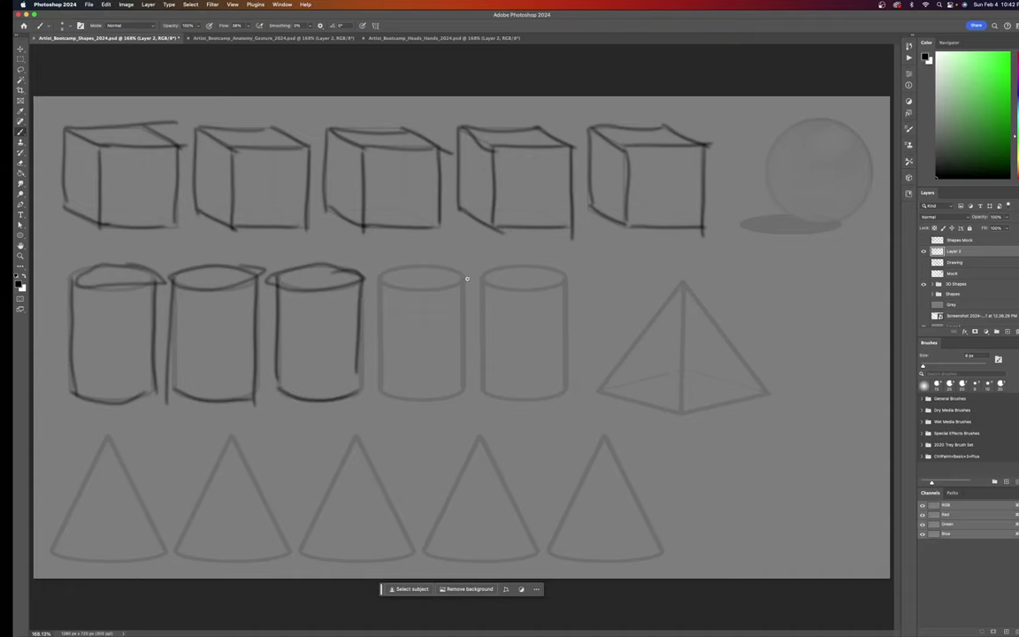
Step: Trace the fourth and fifth cylinders, then the first cone's left side
mouse_move(460, 279)
left_mouse_down()
mouse_move(381, 271)
mouse_move(442, 268)
left_mouse_up()
left_click_drag(381, 281, 376, 393)
left_click_drag(459, 273, 462, 390)
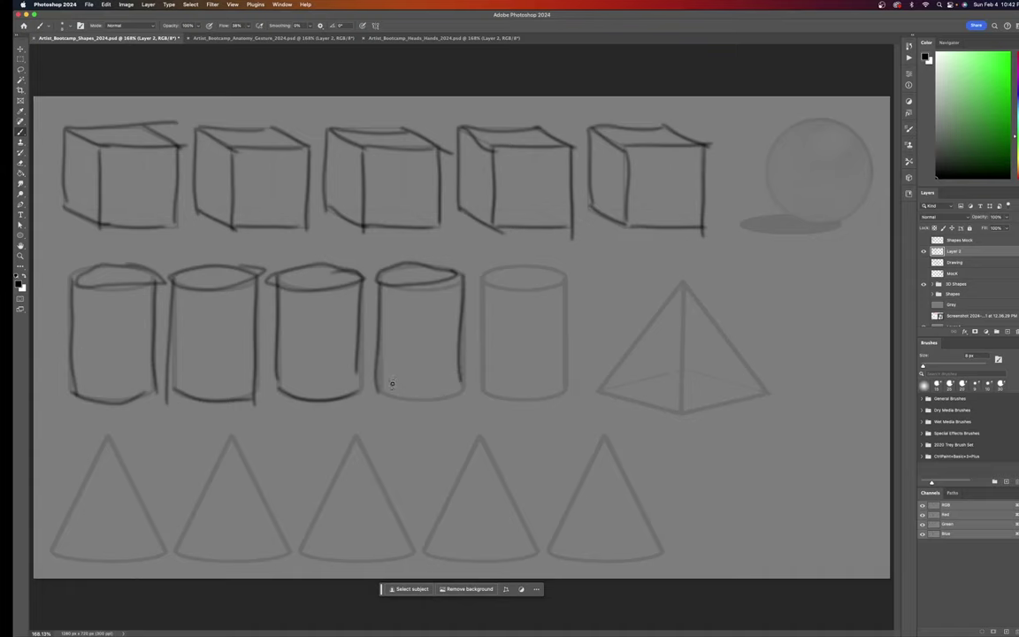
left_click_drag(379, 393, 466, 399)
mouse_move(557, 274)
left_mouse_down()
mouse_move(514, 265)
mouse_move(487, 281)
mouse_move(571, 274)
mouse_move(485, 281)
mouse_move(482, 410)
left_mouse_up()
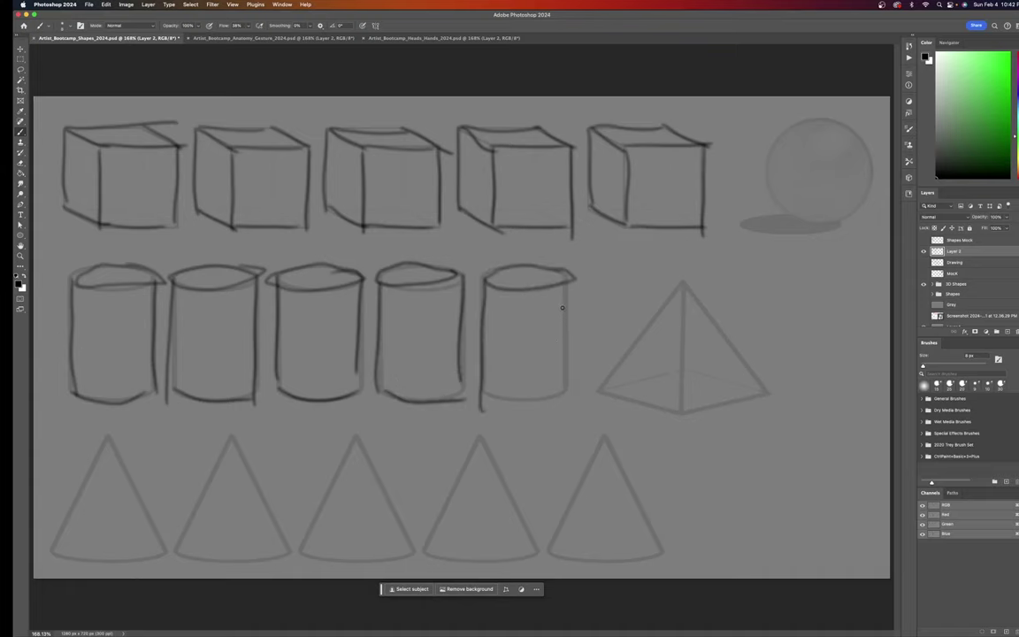
left_click_drag(565, 277, 557, 386)
left_click_drag(484, 394, 583, 403)
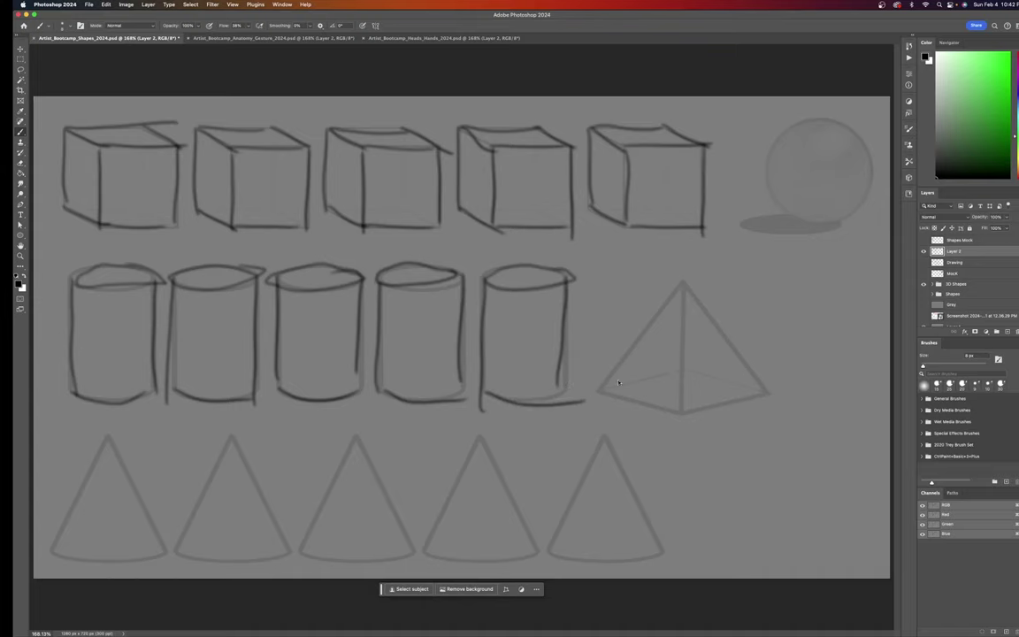
left_click_drag(107, 440, 50, 540)
Step: Trace the sides and bottom curves of all five cones
left_click_drag(109, 441, 168, 550)
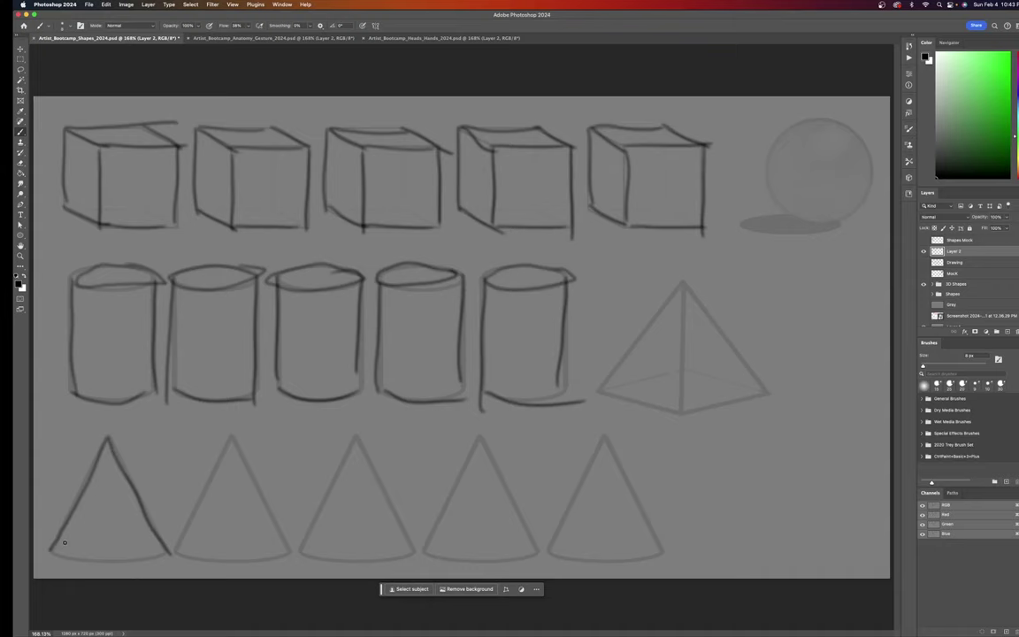
left_click_drag(50, 543, 170, 550)
mouse_move(233, 440)
left_mouse_down()
mouse_move(181, 555)
mouse_move(262, 496)
mouse_move(289, 539)
left_mouse_up()
left_click_drag(180, 558, 300, 550)
left_click_drag(356, 434, 292, 558)
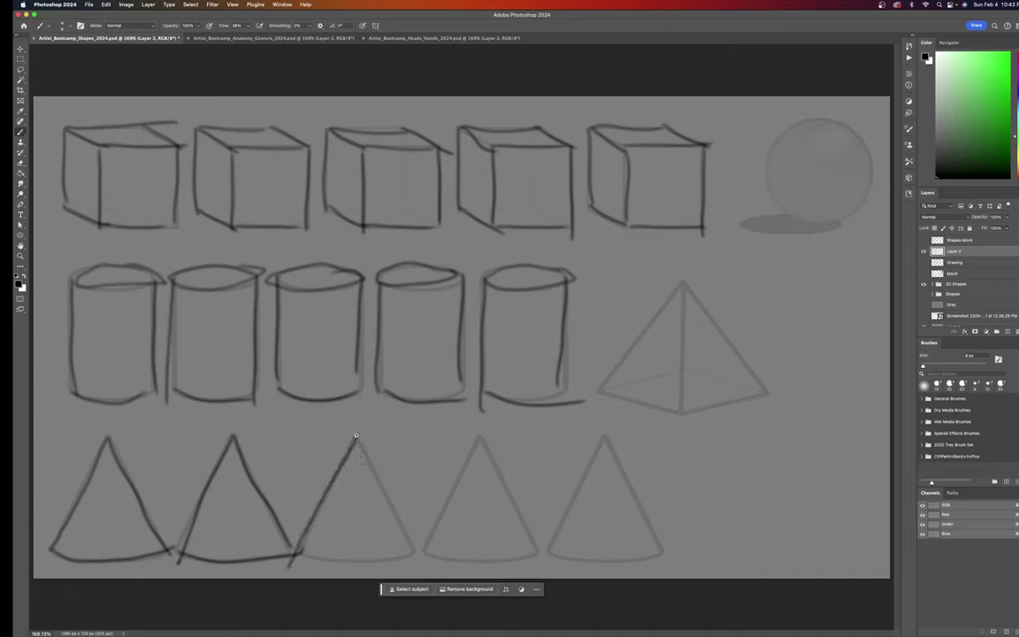
left_click_drag(355, 435, 408, 548)
left_click_drag(304, 555, 411, 550)
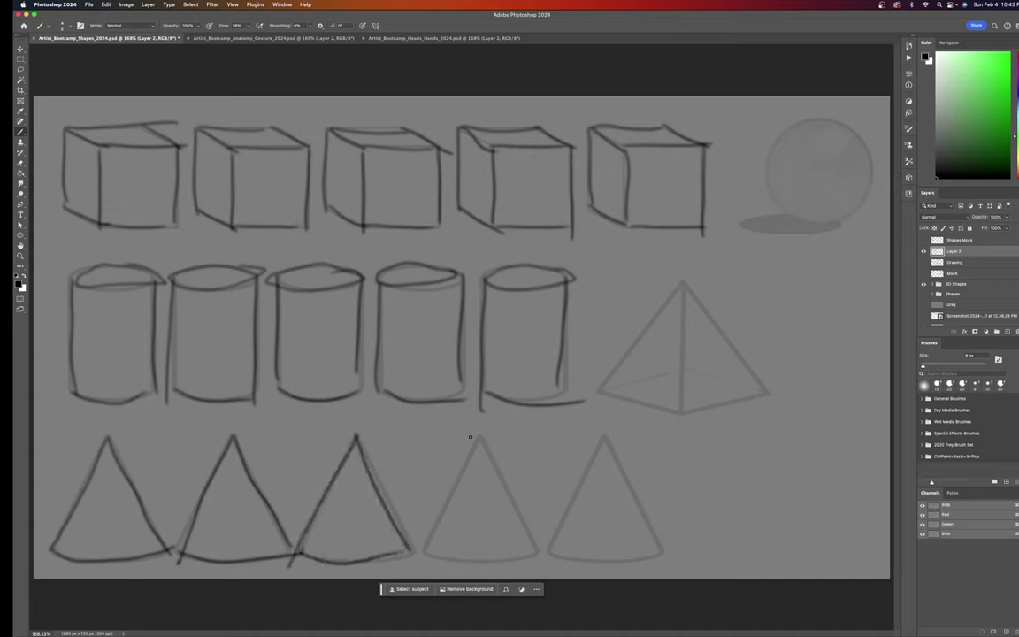
left_click_drag(480, 432, 414, 562)
left_click_drag(482, 433, 514, 527)
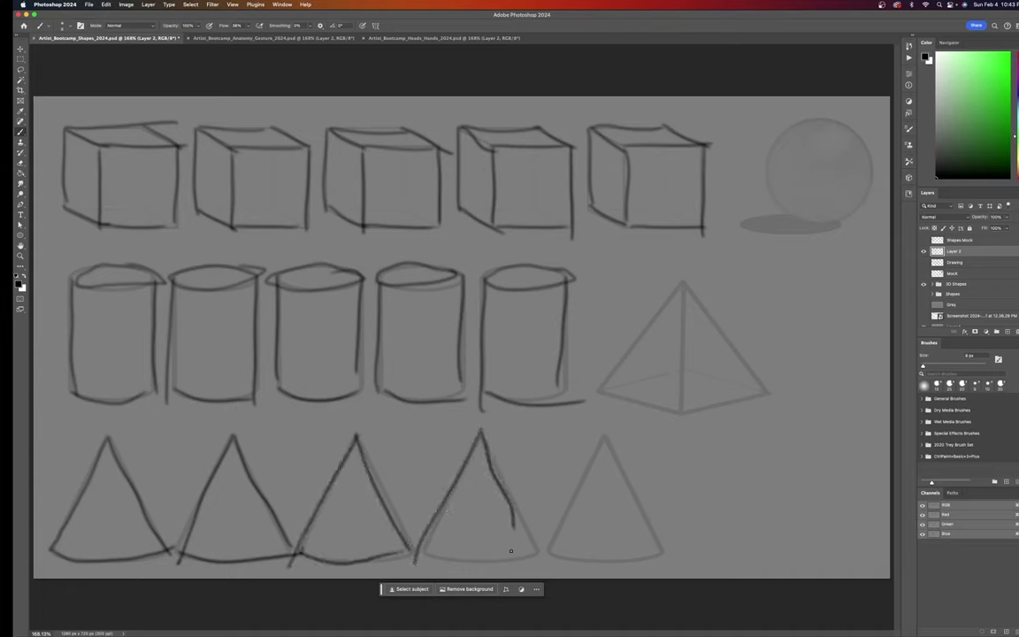
left_click_drag(424, 552, 541, 553)
left_click_drag(604, 433, 546, 561)
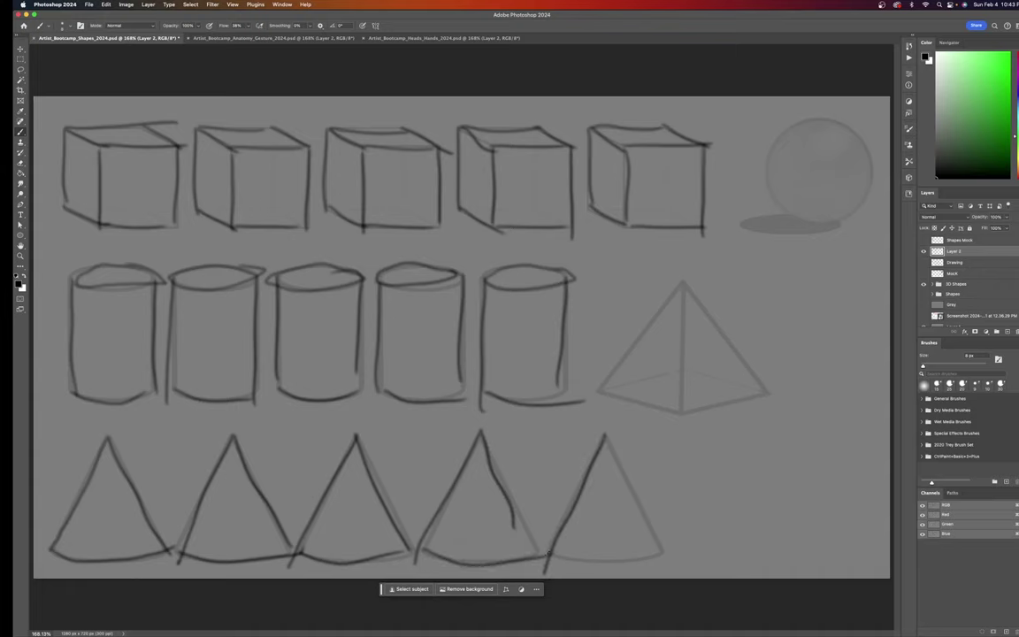
left_click_drag(605, 436, 679, 533)
left_click_drag(552, 559, 671, 552)
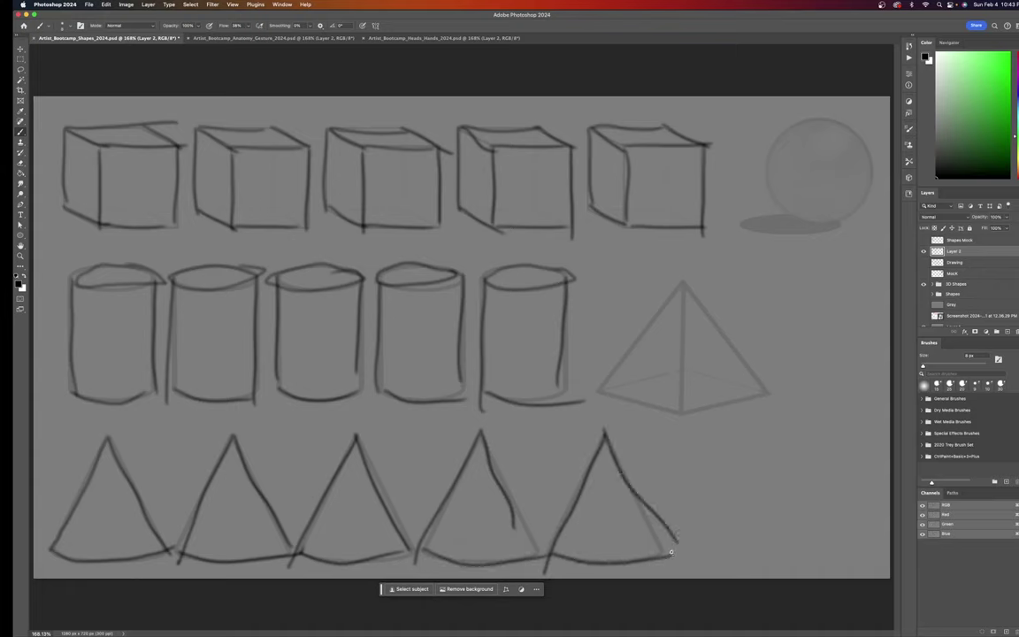
Step: Trace the pyramid, sphere and its cast shadow, then hide Layer 2 and the 3D Shapes group
left_click_drag(684, 281, 604, 386)
left_click_drag(685, 285, 679, 406)
left_click_drag(686, 285, 761, 392)
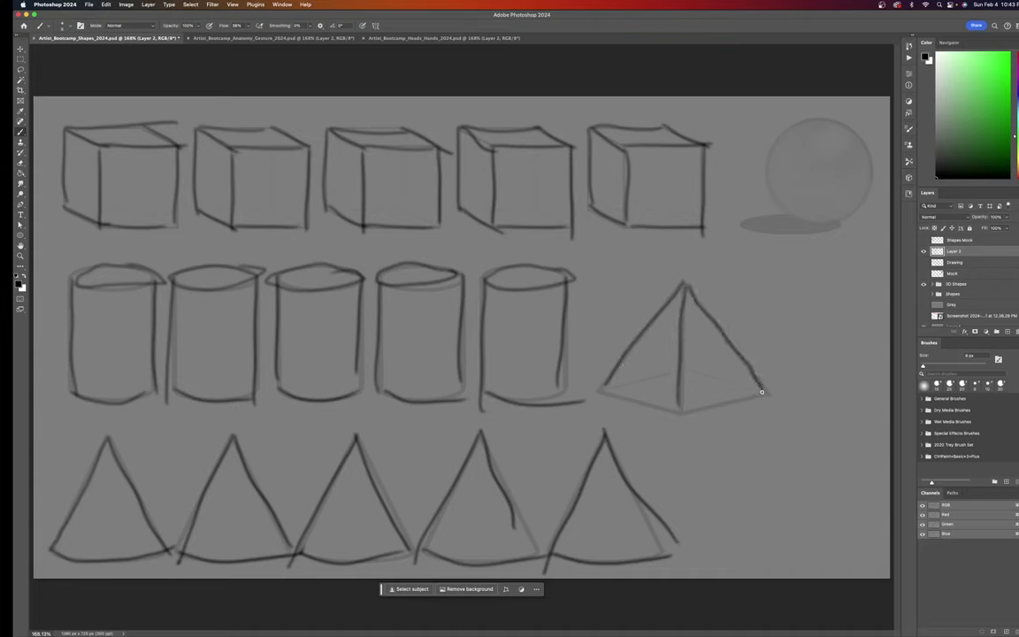
mouse_move(600, 391)
left_mouse_down()
mouse_move(702, 414)
mouse_move(711, 405)
mouse_move(684, 411)
mouse_move(771, 392)
left_mouse_up()
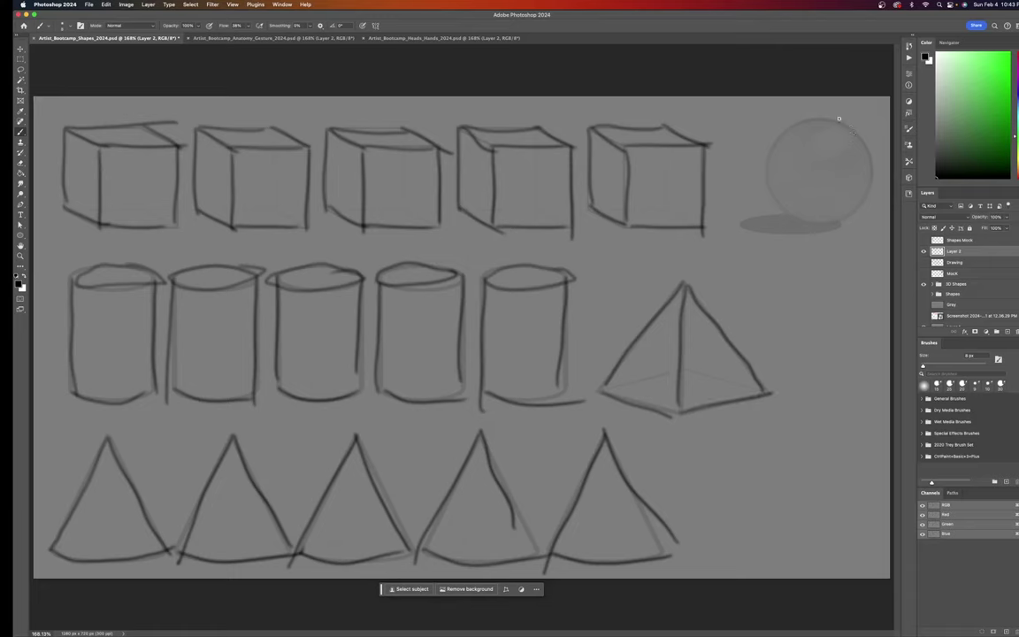
mouse_move(822, 116)
left_mouse_down()
mouse_move(766, 191)
mouse_move(832, 118)
left_mouse_up()
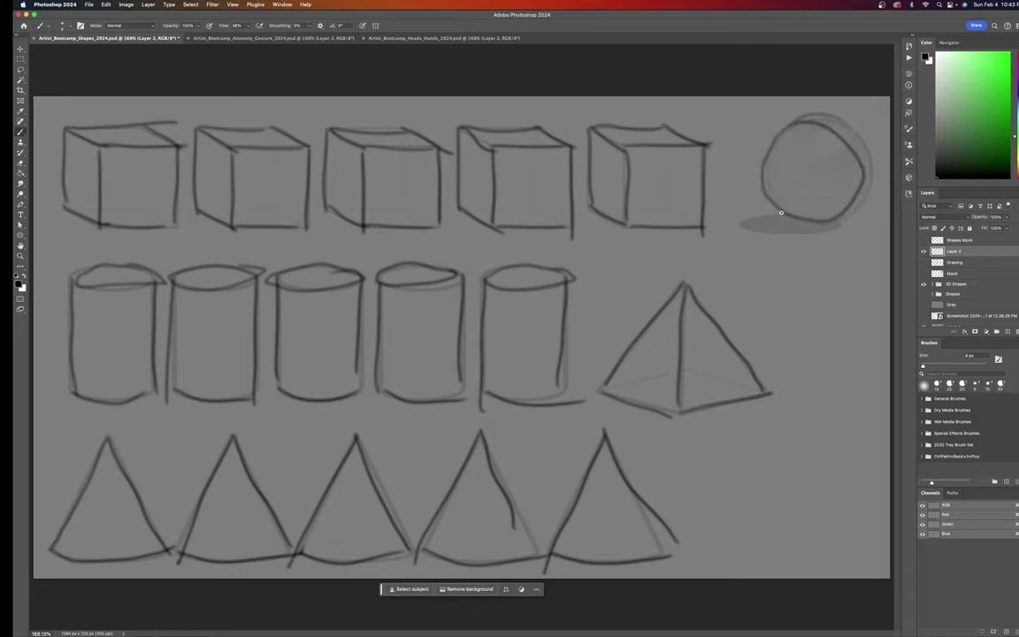
mouse_move(781, 212)
left_mouse_down()
mouse_move(817, 234)
mouse_move(823, 213)
mouse_move(755, 218)
mouse_move(743, 231)
mouse_move(840, 228)
left_mouse_up()
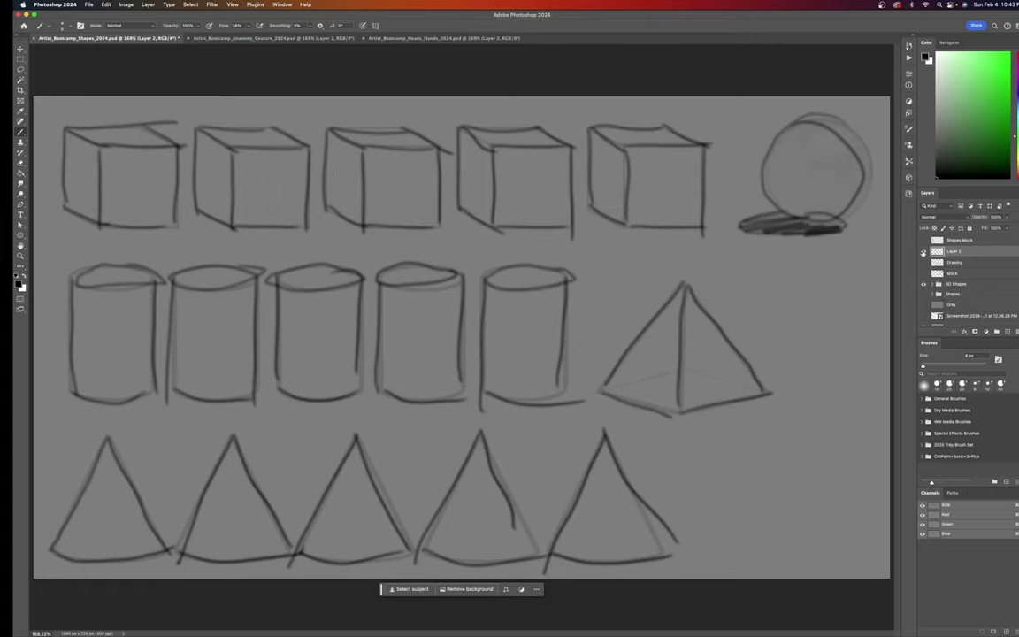
left_click(922, 252)
left_click(922, 283)
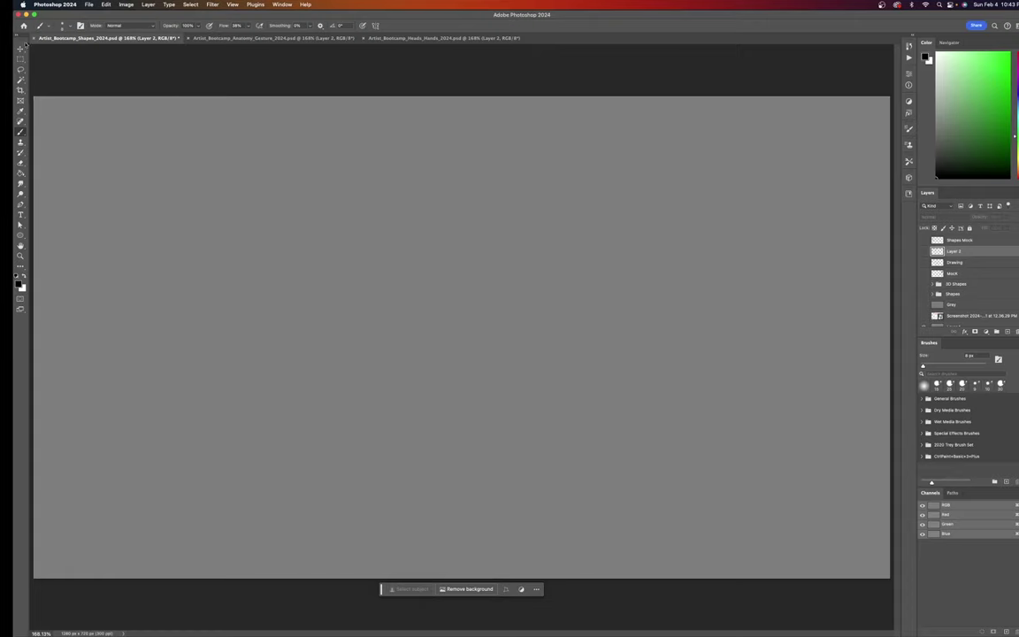
Step: Minimize the Artist_Bootcamp_Shapes_2024 window to reveal the desktop
left_click(26, 14)
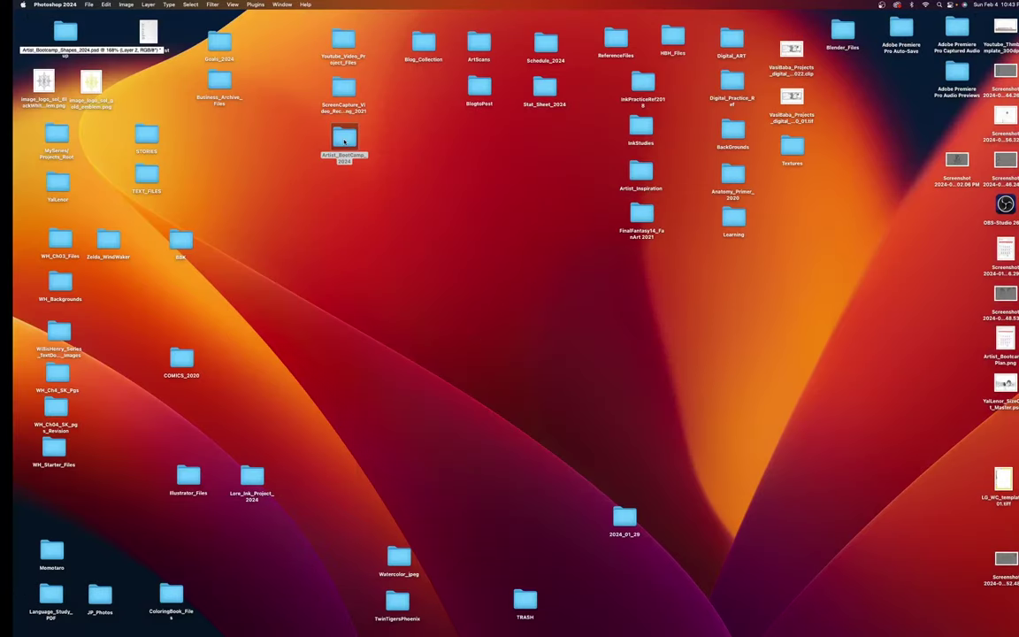
Step: Open Artist_BootCamp_2024 > Mannequin and marquee-select all nine mannequin images
double_click(339, 151)
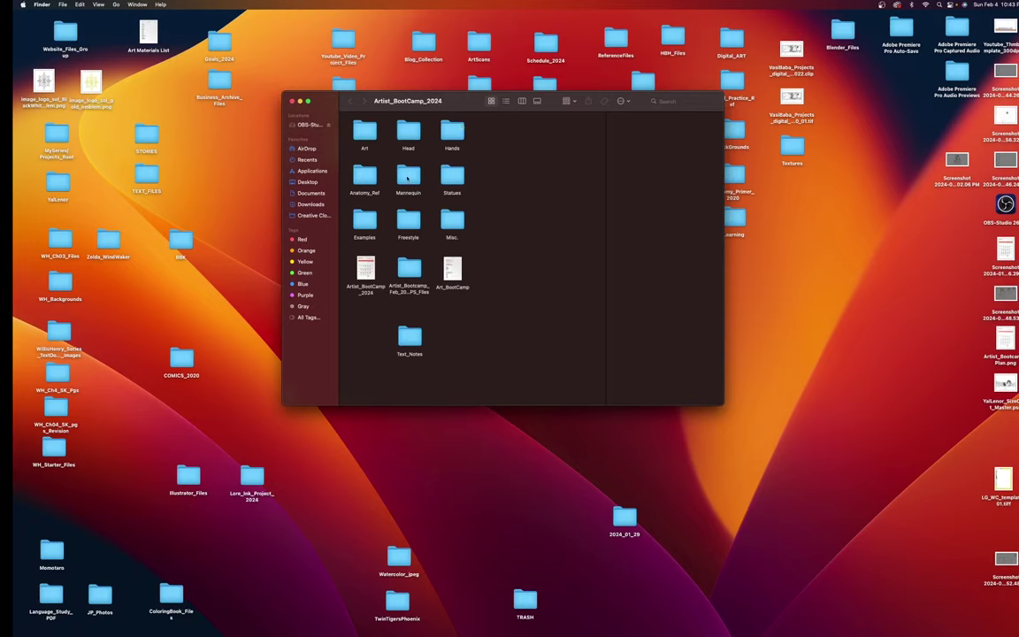
double_click(407, 178)
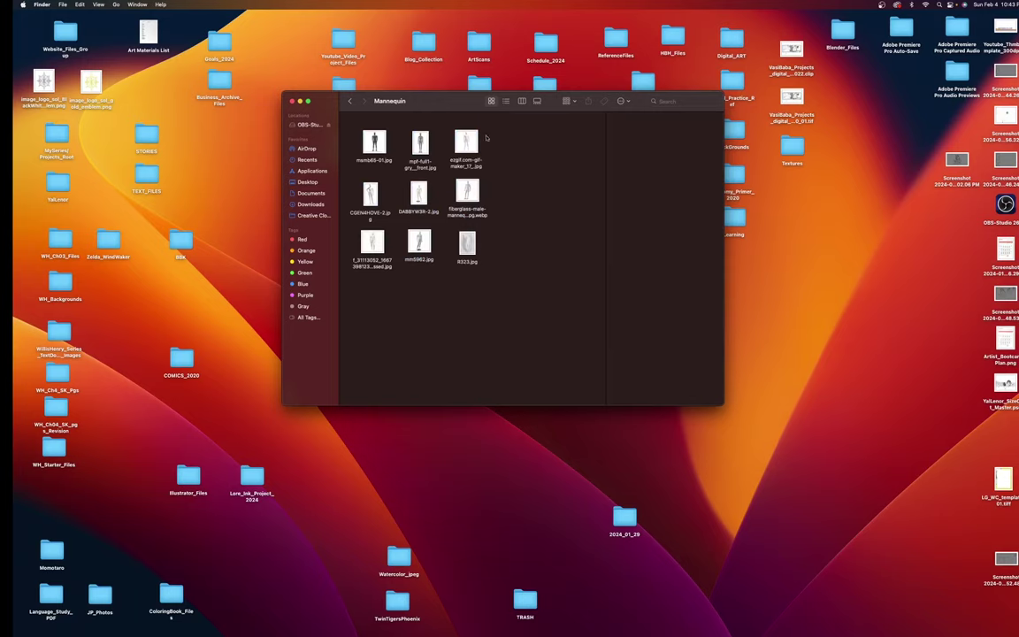
left_click_drag(459, 119, 305, 276)
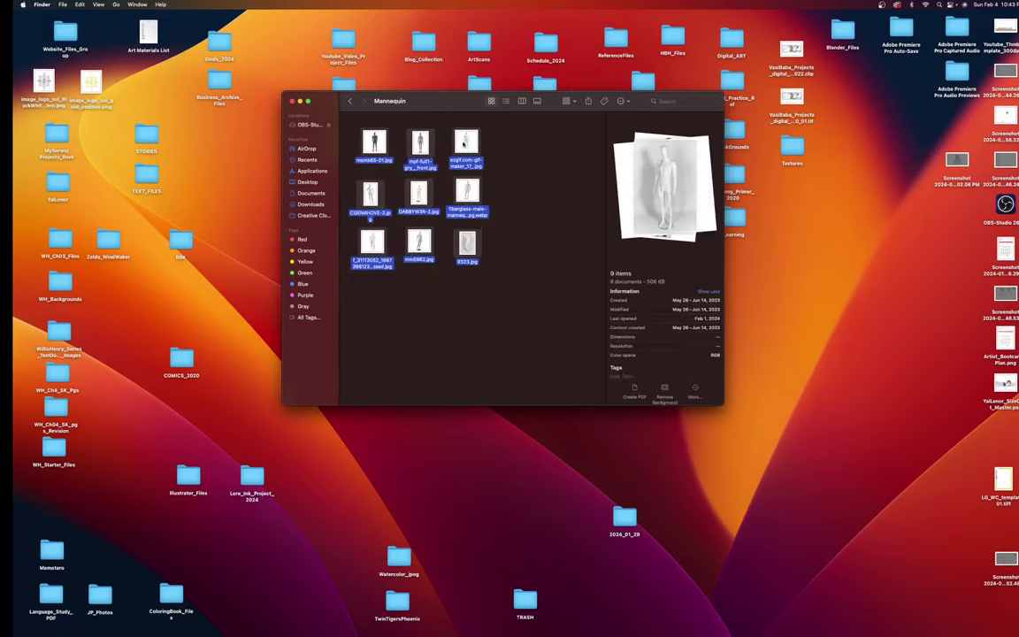
Step: Open the nine mannequin images in Preview, shift the window right, and view the first photos
double_click(427, 132)
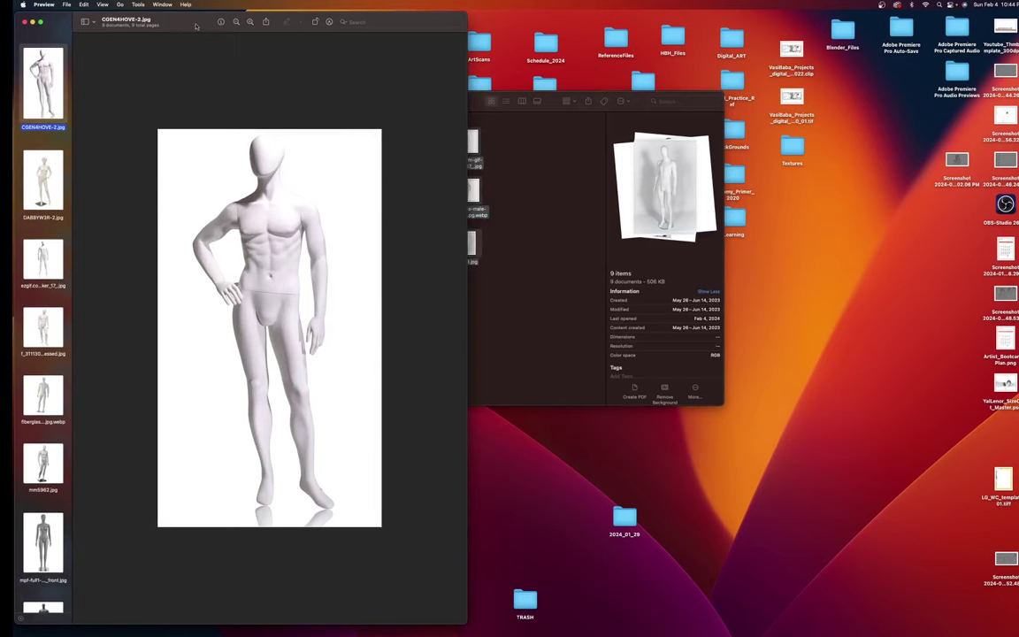
left_click_drag(177, 22, 411, 23)
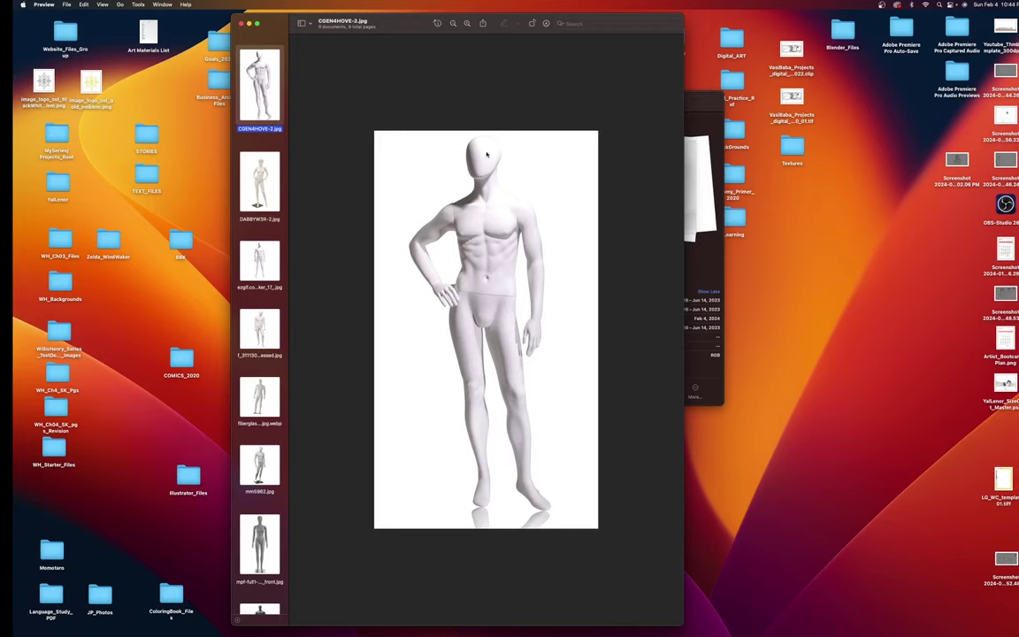
key("Down")
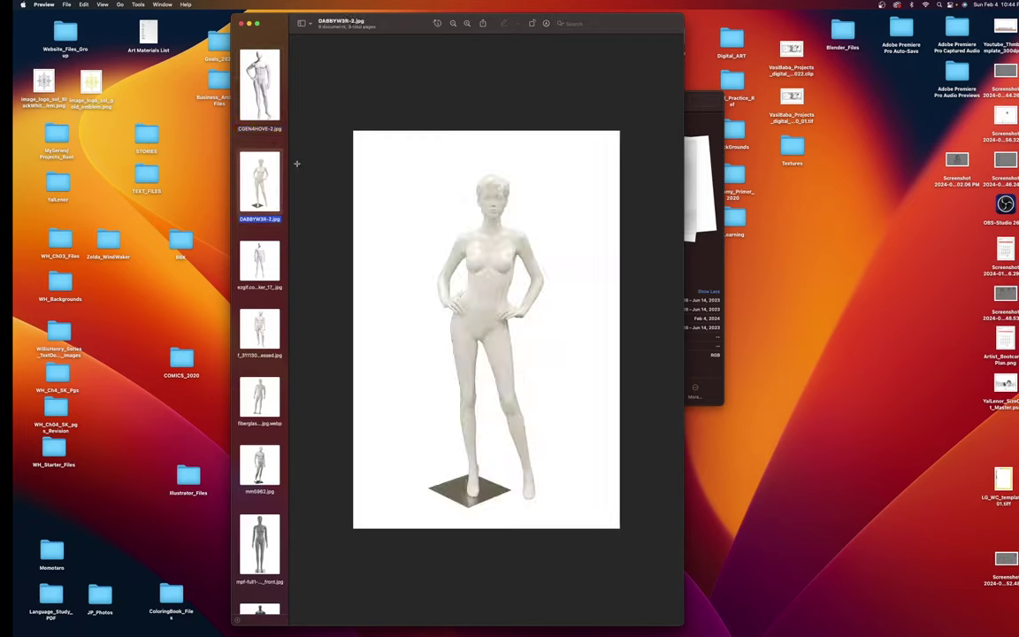
key("Down")
key("Down")
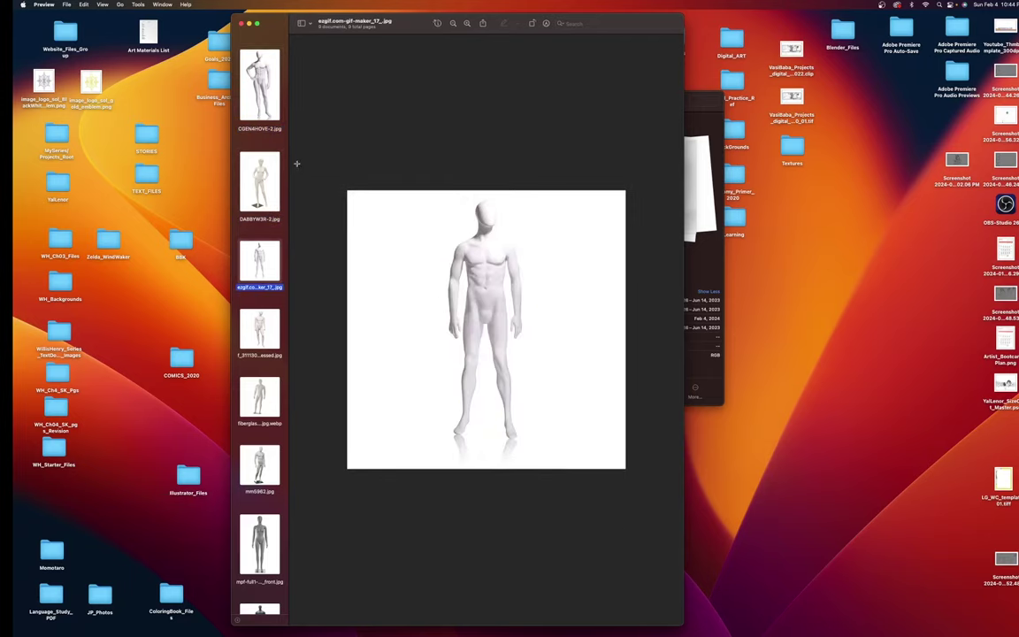
key("Up")
Step: Browse the fiberglass male, mm5962 and dark grey mannequin photos, then minimize Preview
key("Down")
key("Down")
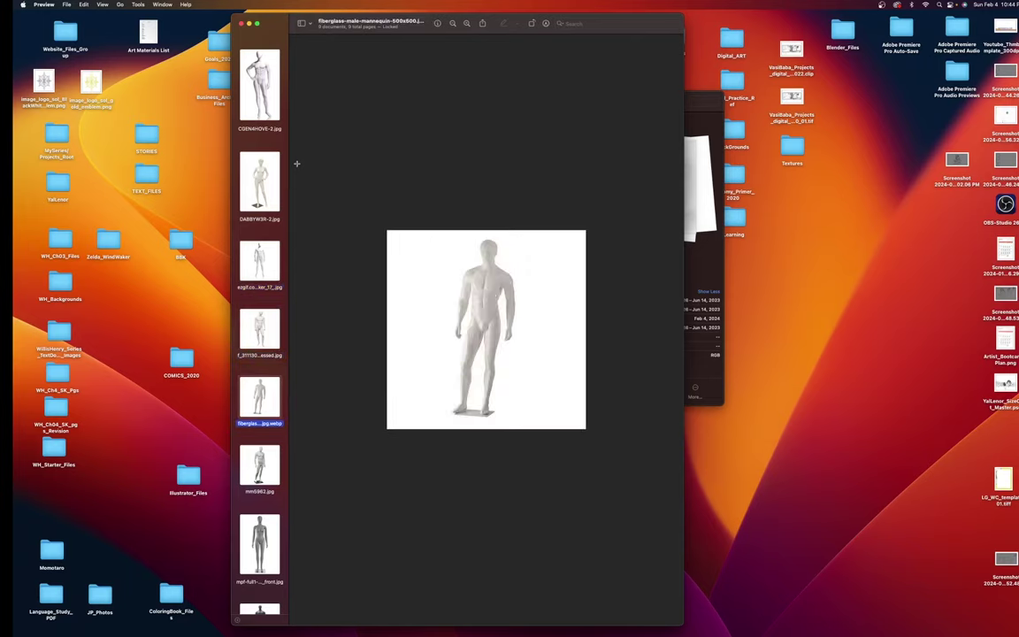
key("Down")
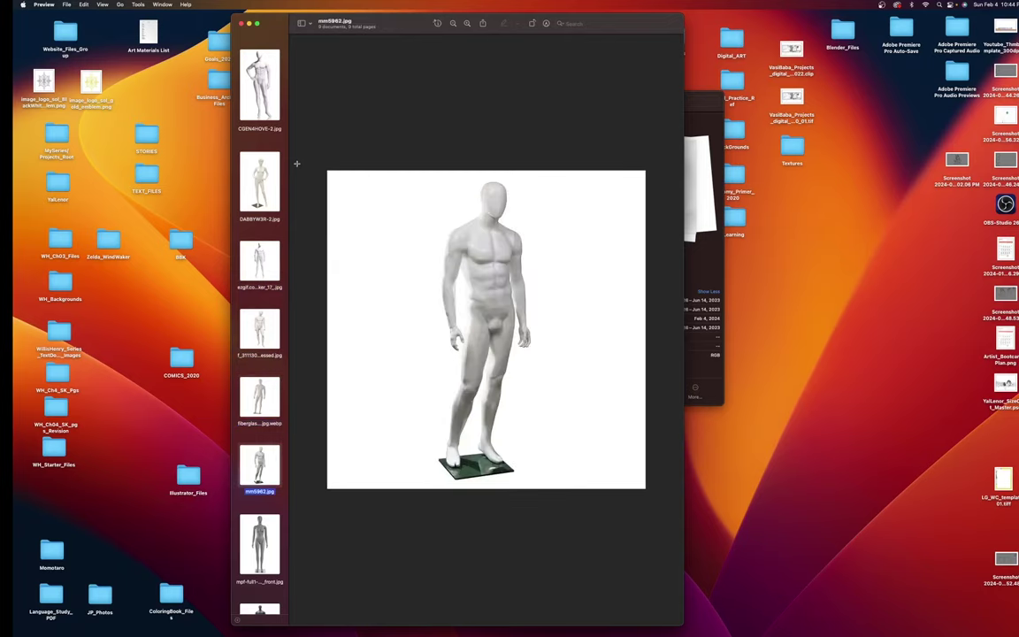
key("Down")
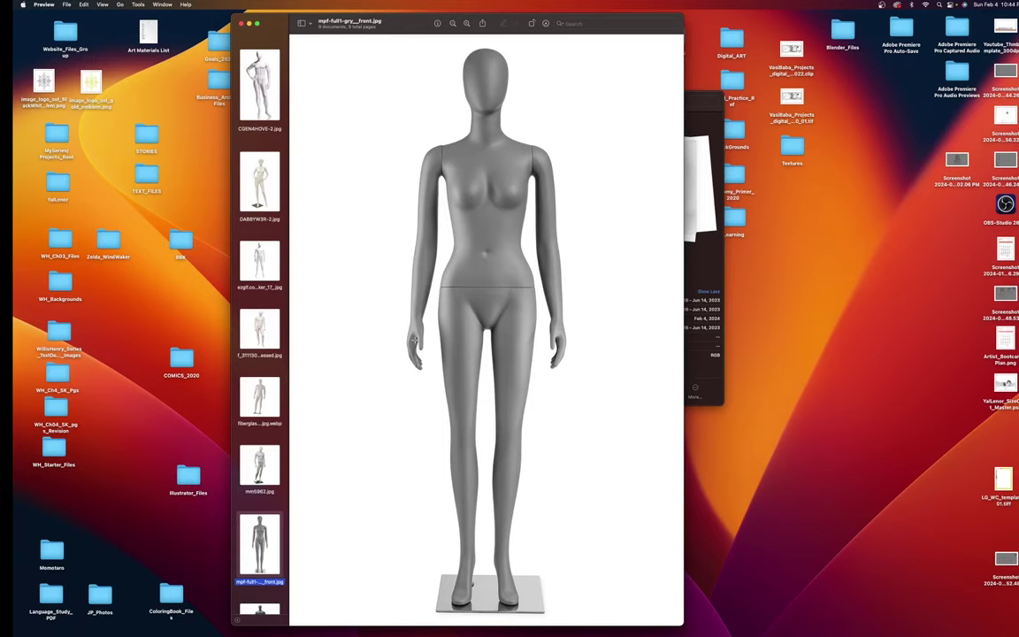
key("Down")
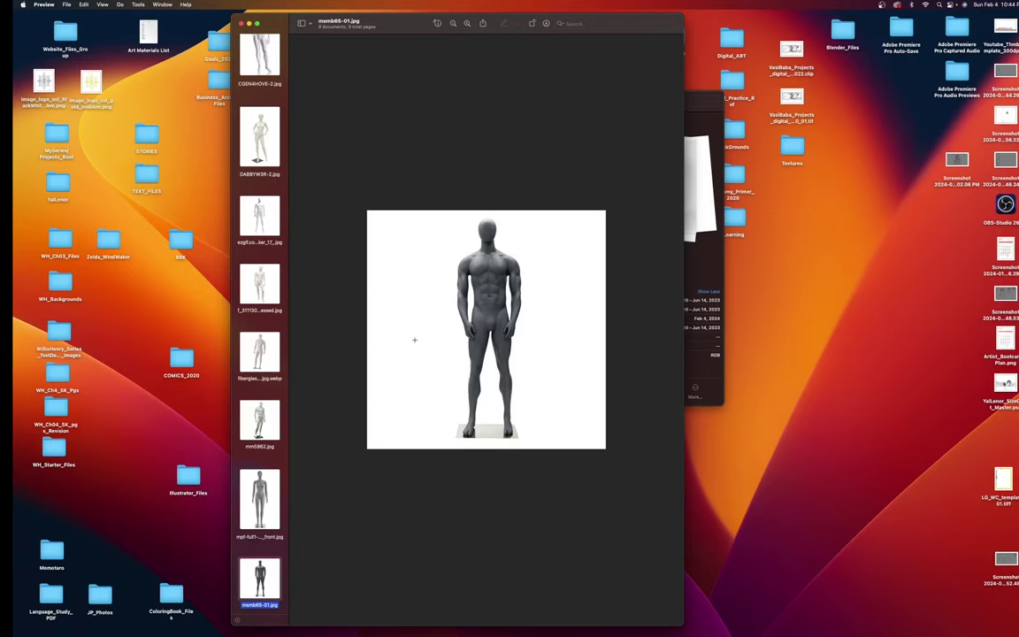
key("Down")
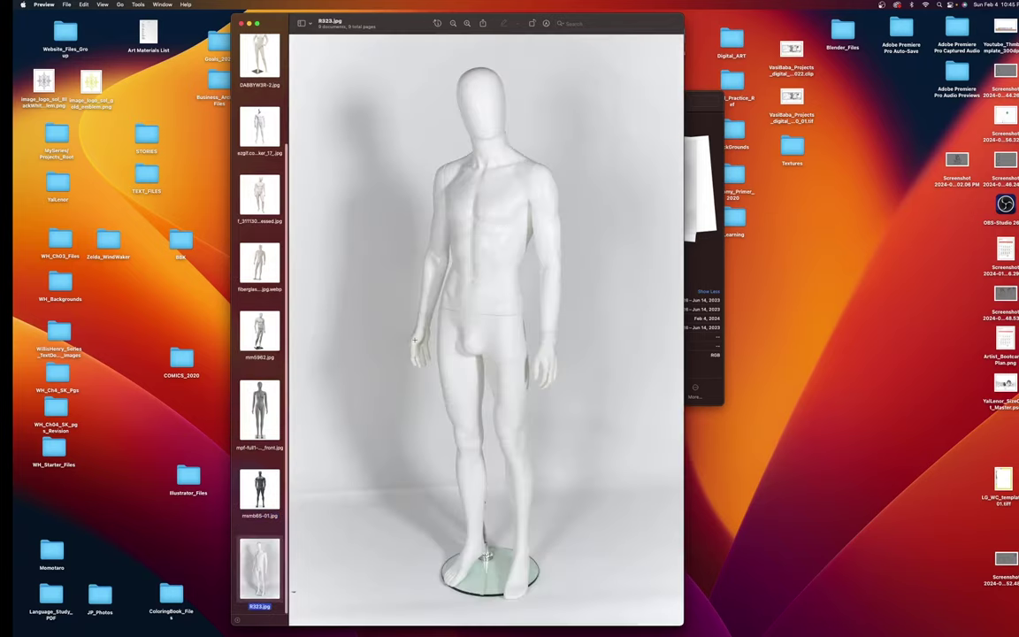
key("Up")
key("Down")
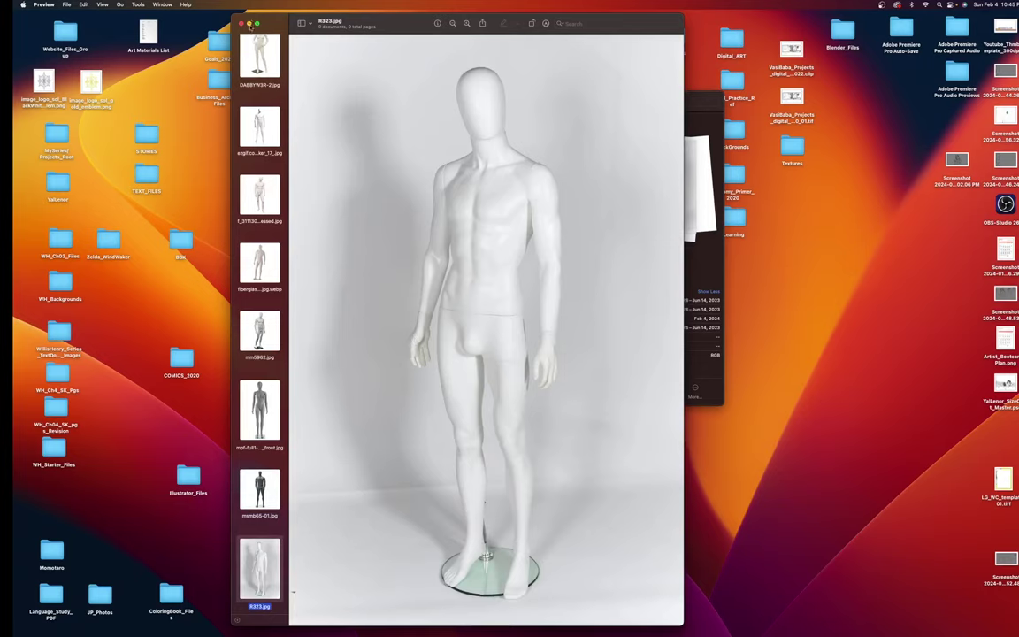
left_click(249, 23)
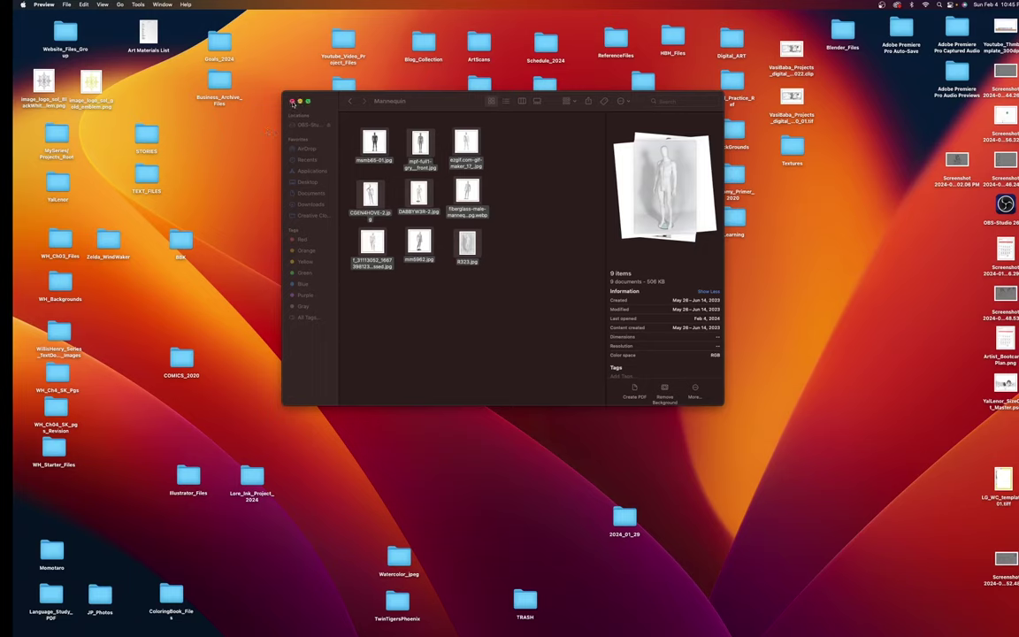
Step: Close the Mannequin Finder window and restore Preview from the Dock, showing R323.jpg
left_click(291, 102)
mouse_move(14, 407)
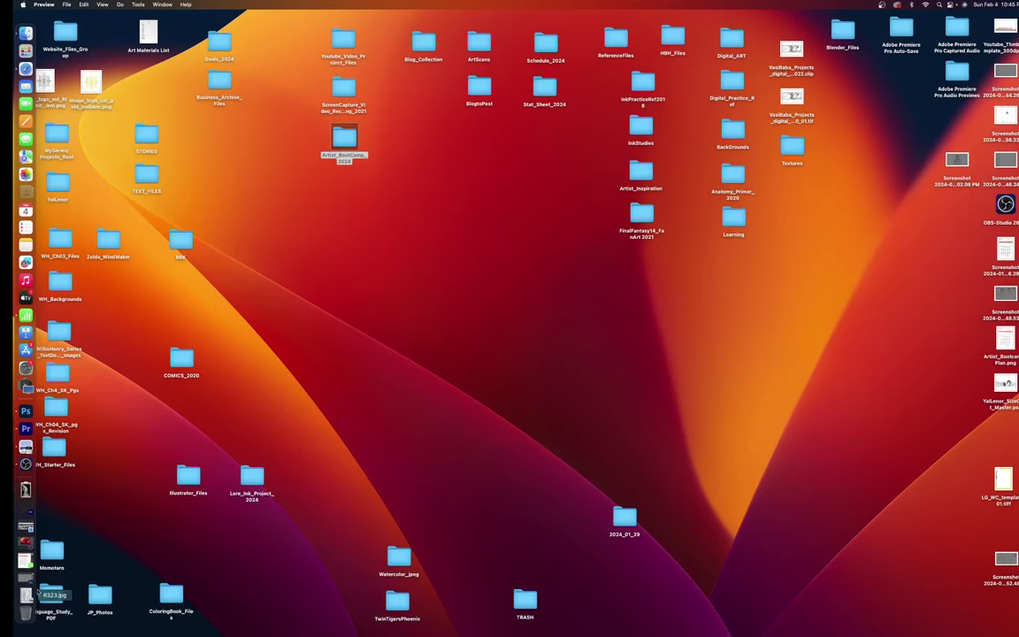
mouse_move(17, 561)
left_click(25, 595)
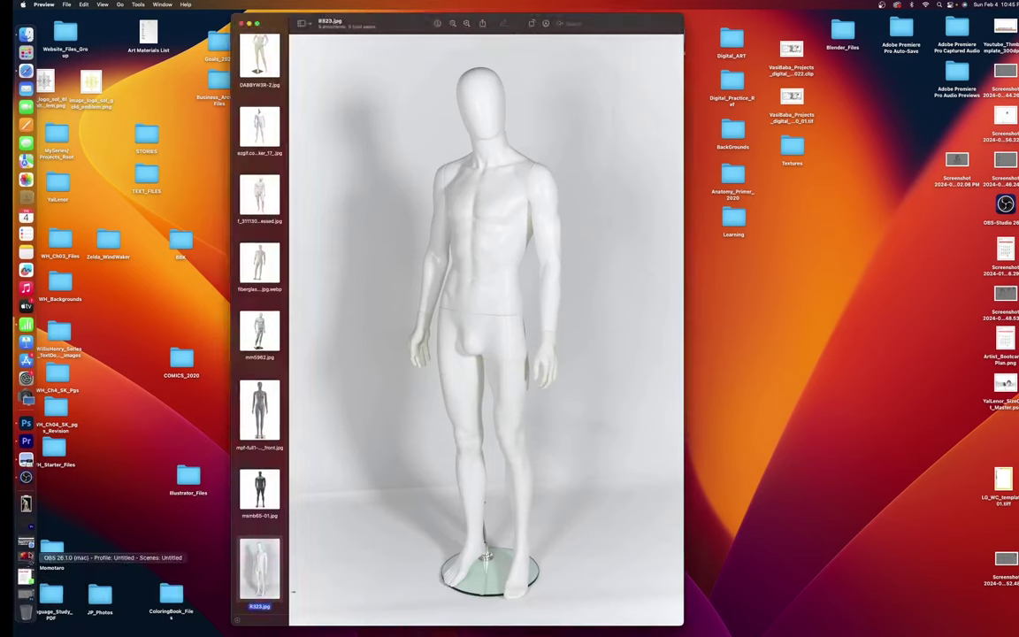
Step: Restore the Safari 'mannequin' image results and open the Full Body Female Abstract Mannequin Skin result
left_click(27, 541)
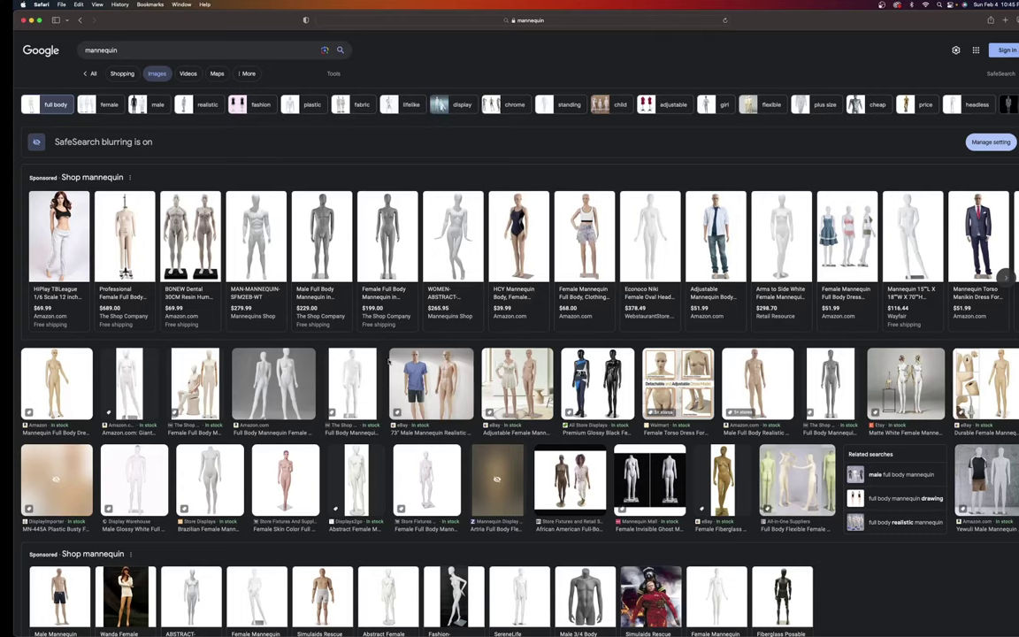
scroll(319, 266, "down", 5)
scroll(509, 319, "up", 1)
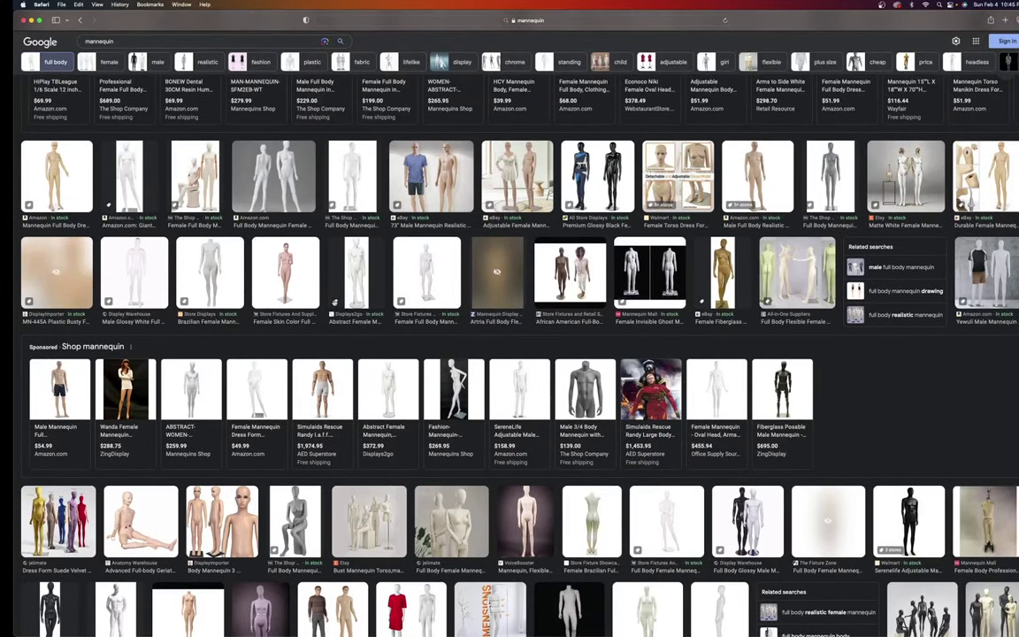
scroll(335, 302, "down", 4)
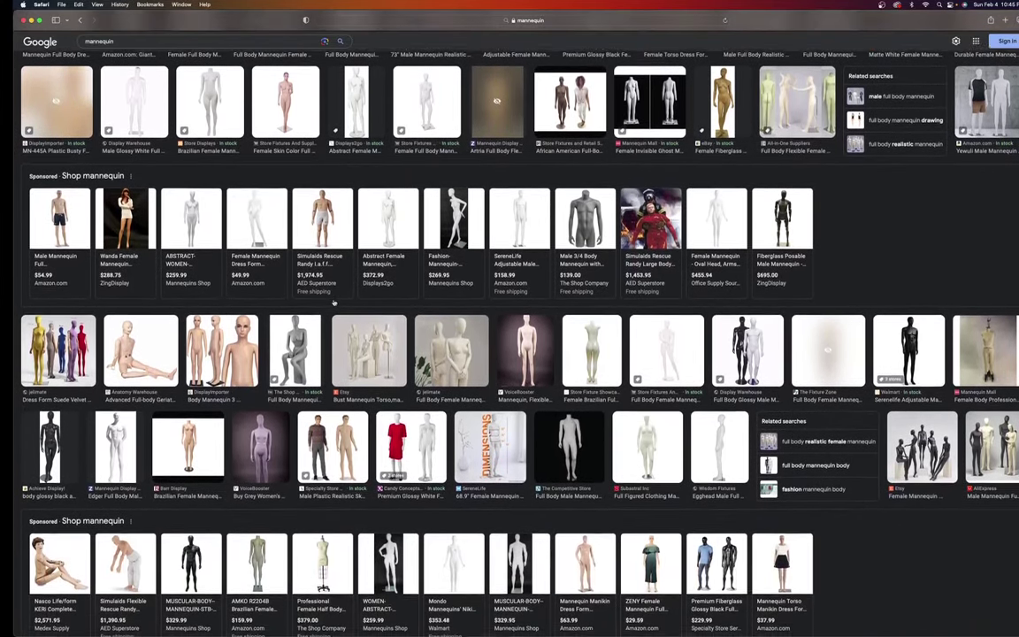
scroll(334, 302, "down", 5)
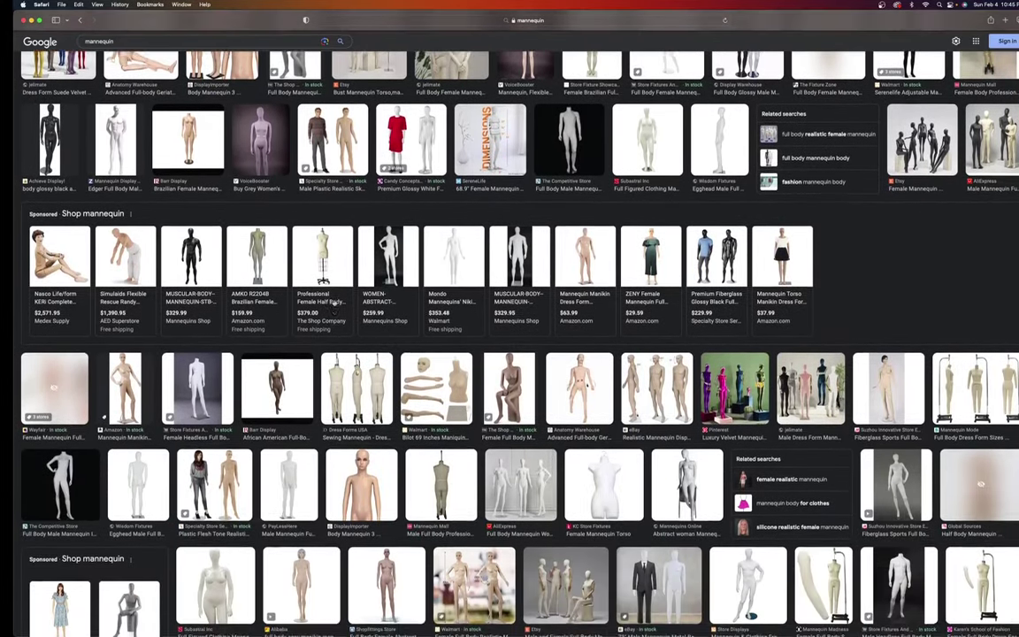
scroll(333, 303, "down", 4)
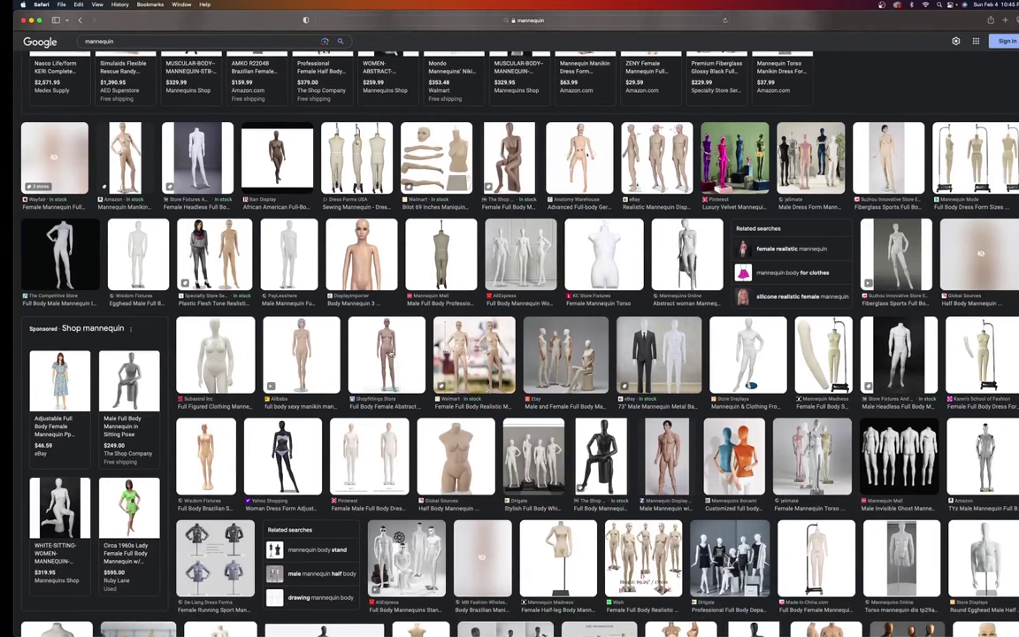
left_click(387, 352)
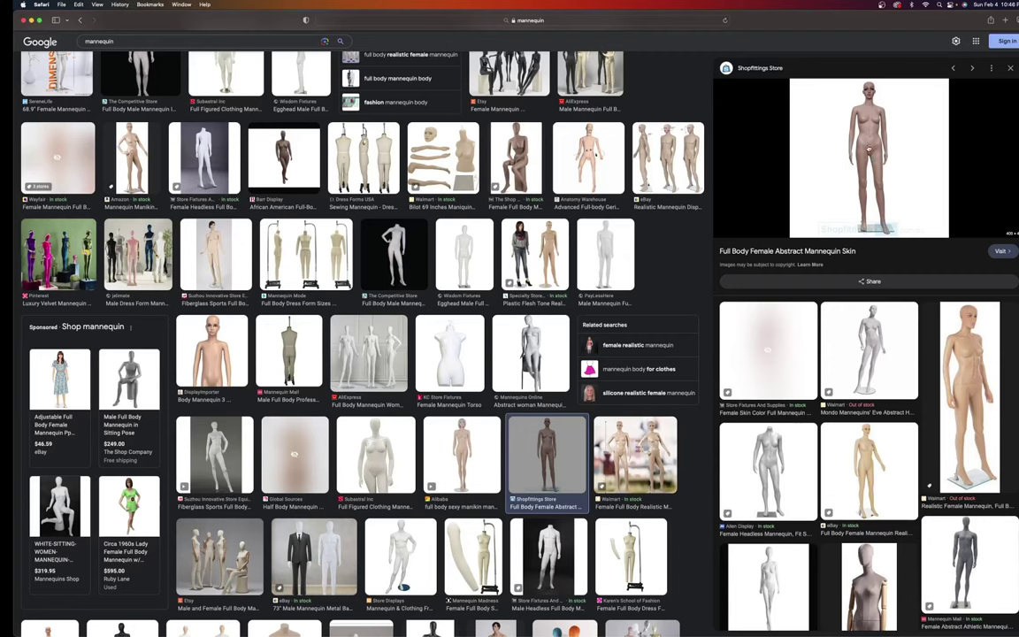
right_click(865, 136)
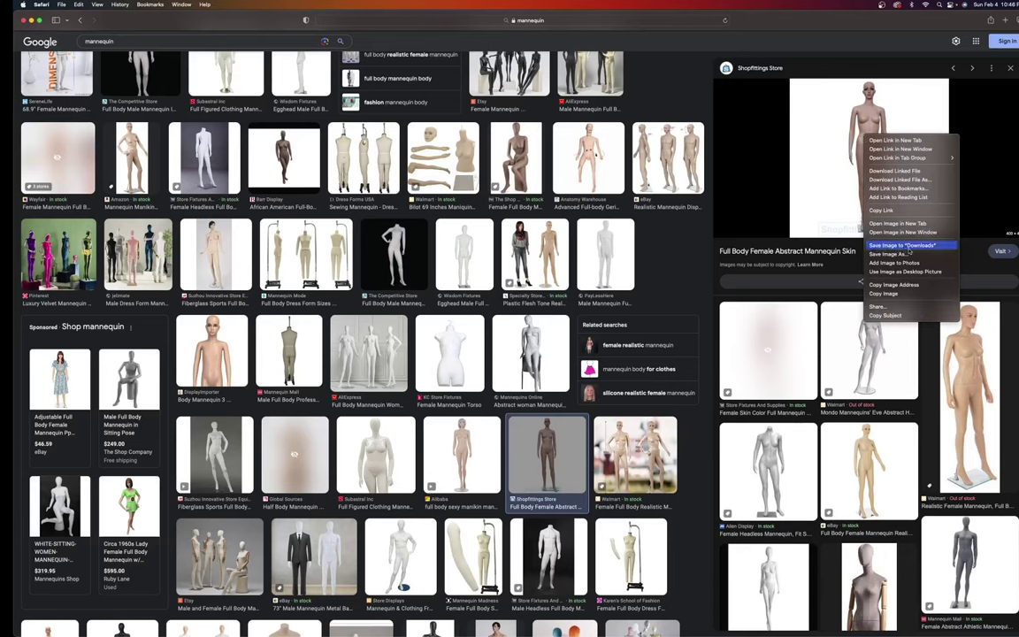
left_click(906, 249)
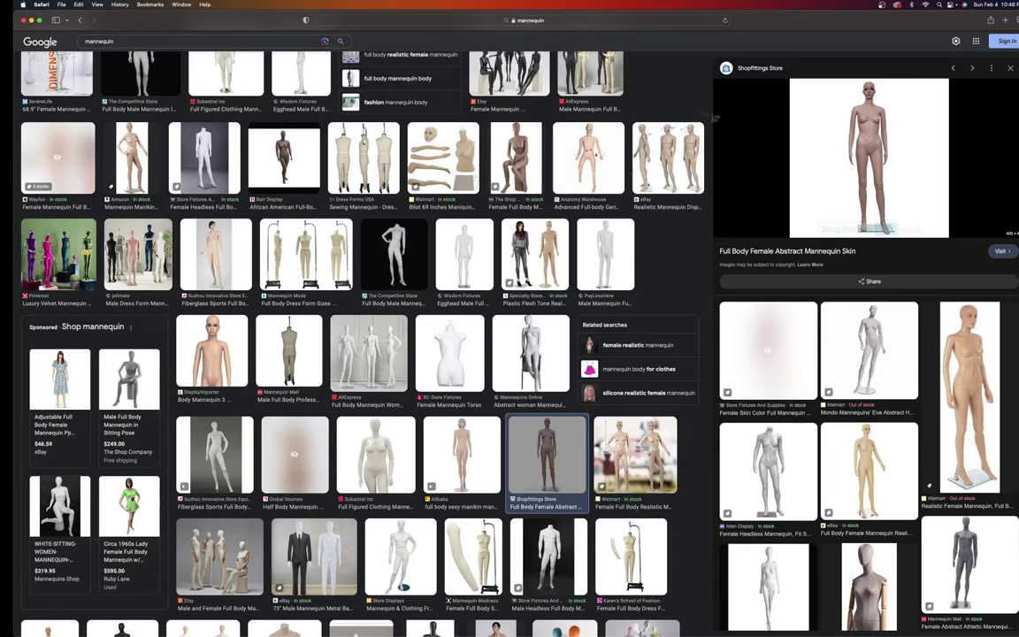
Step: Take a region screenshot of only the Full Body Female Abstract mannequin preview picture
key("super+shift+4")
left_click_drag(791, 81, 952, 237)
Step: Put Safari away and open the new female mannequin screenshot on the desktop to check it
left_click(31, 19)
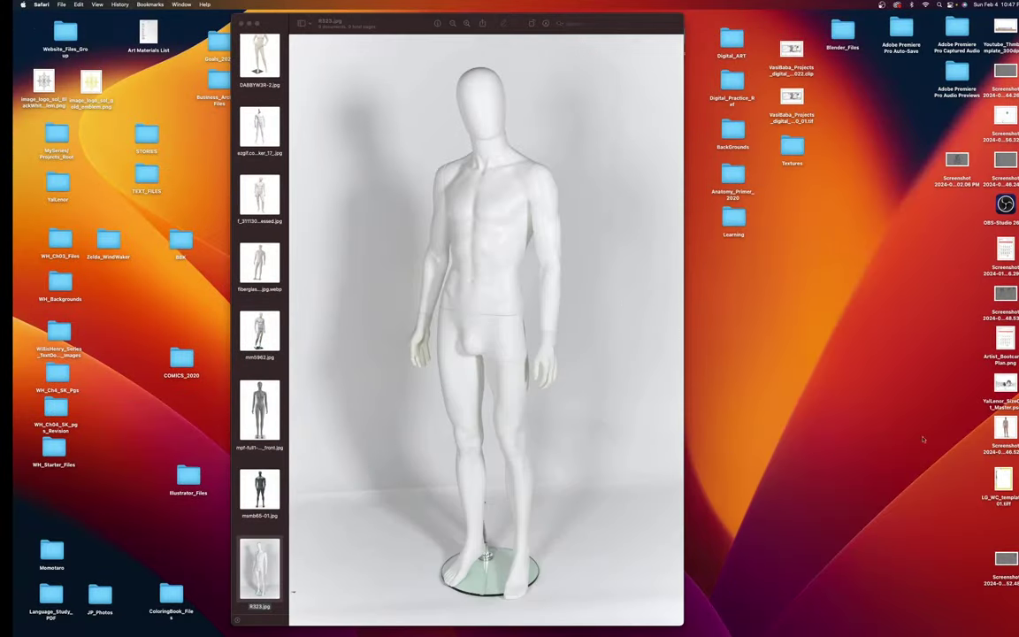
left_click_drag(1005, 428, 788, 327)
double_click(787, 327)
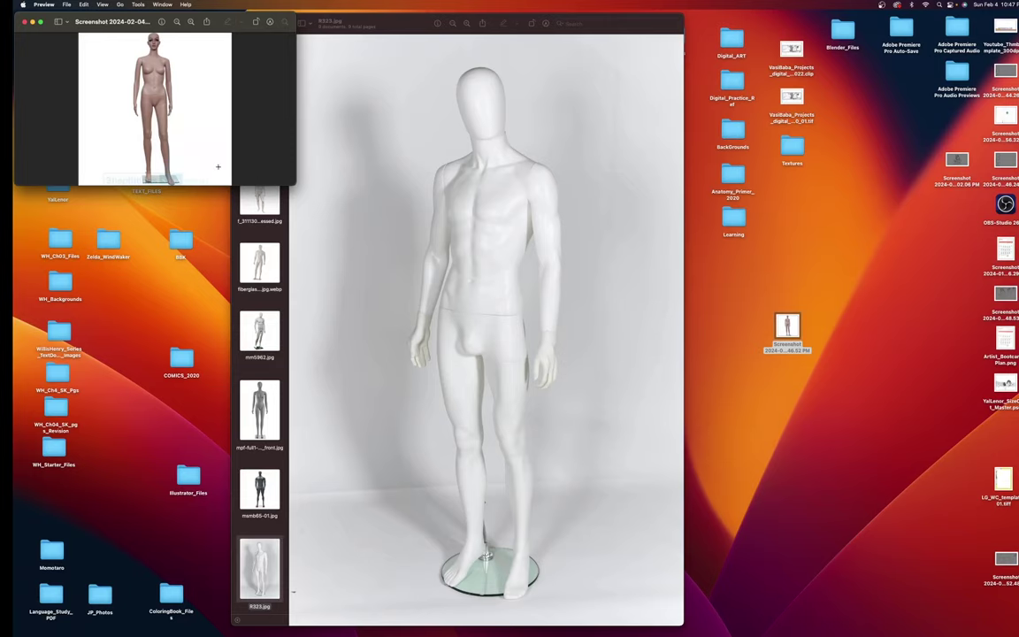
left_click(21, 21)
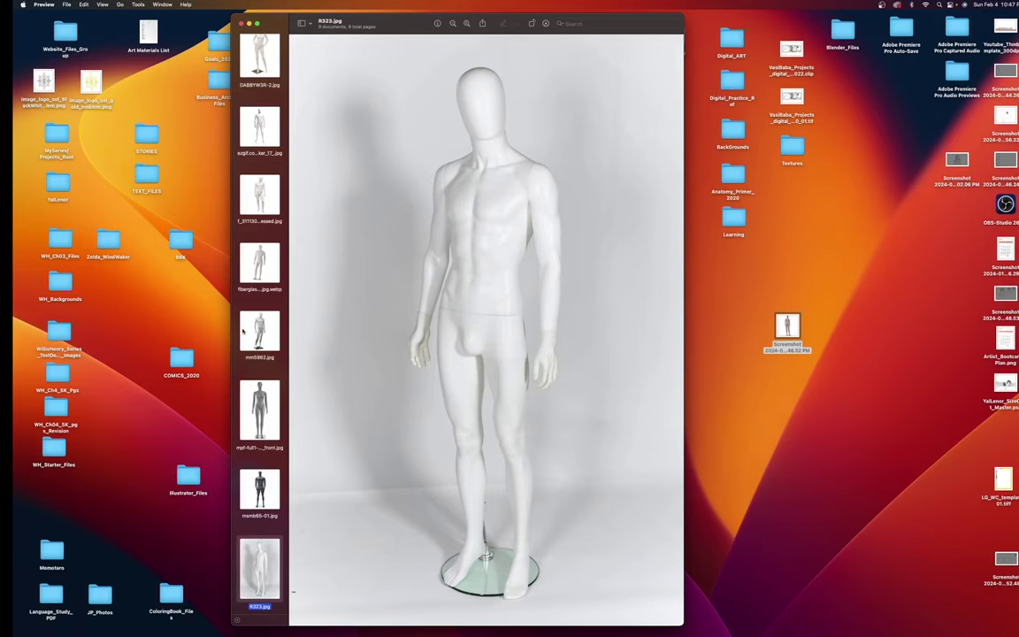
Step: Step through each mannequin reference photo in Preview, then close the viewer
key("Up")
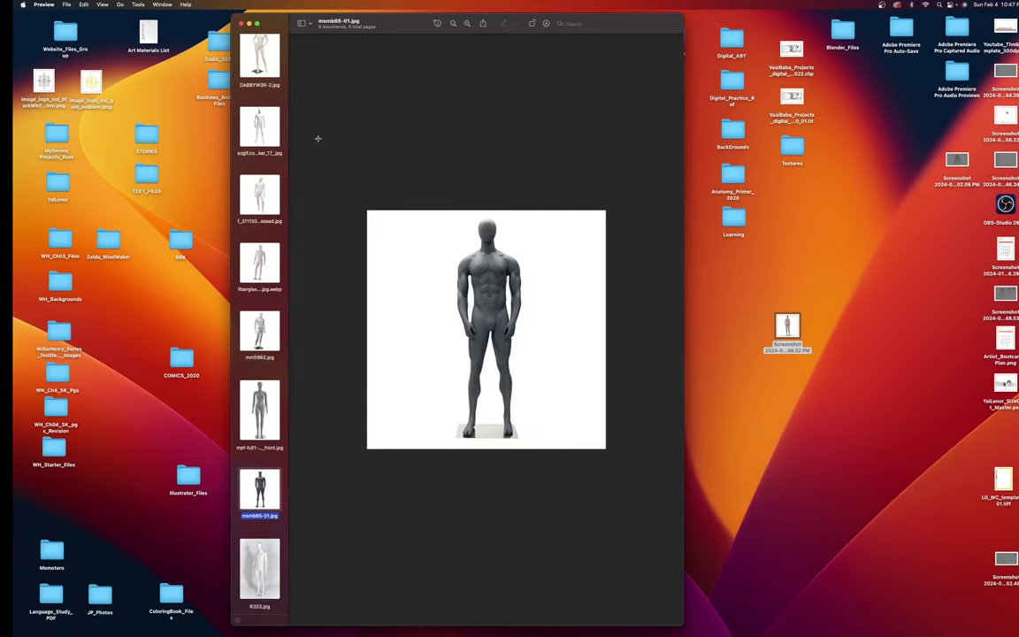
key("Up")
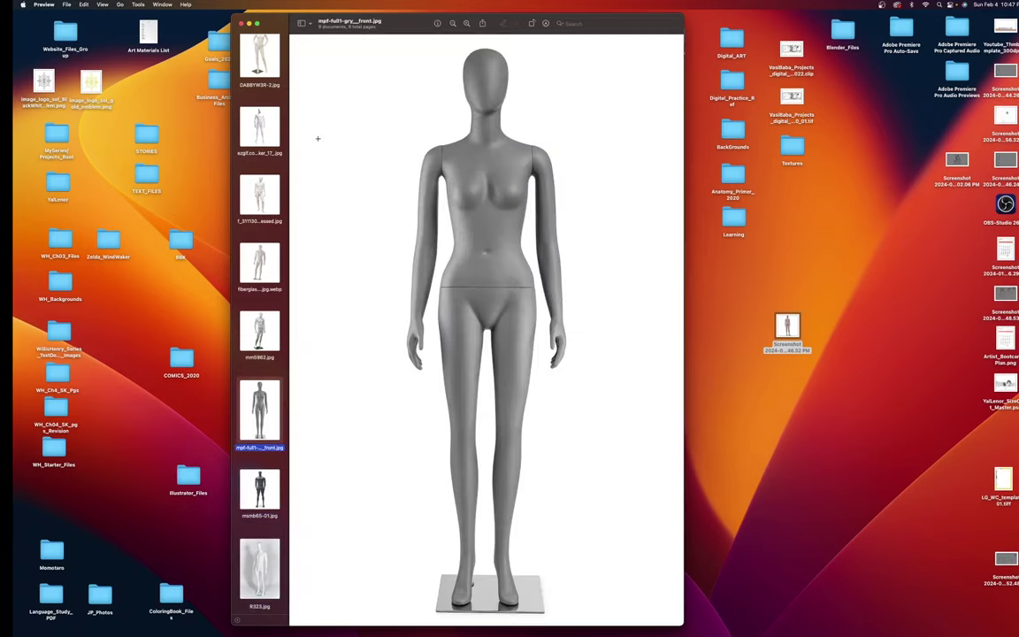
key("Up")
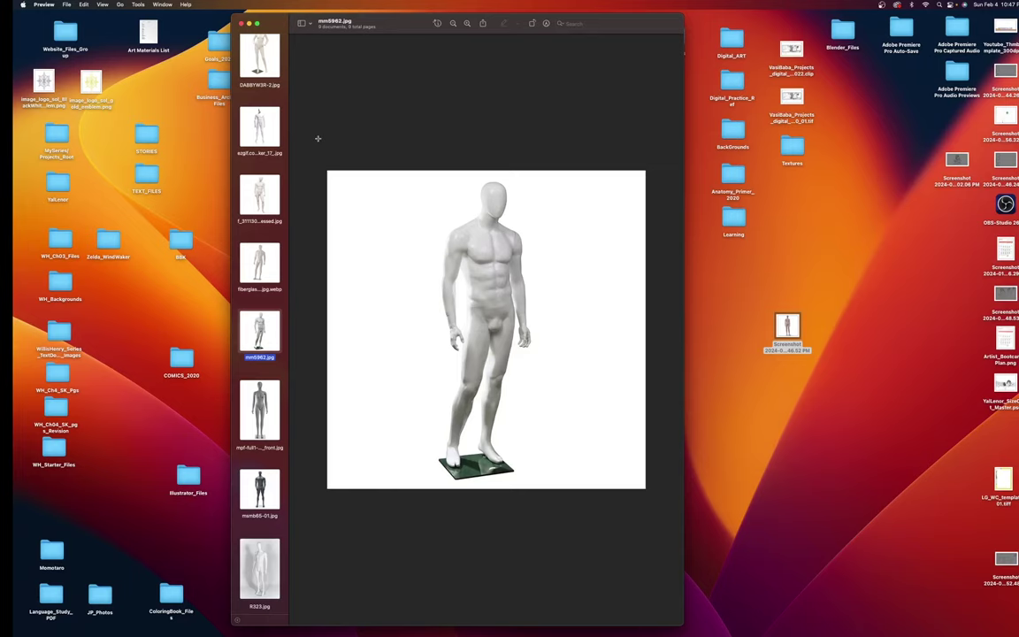
key("Up")
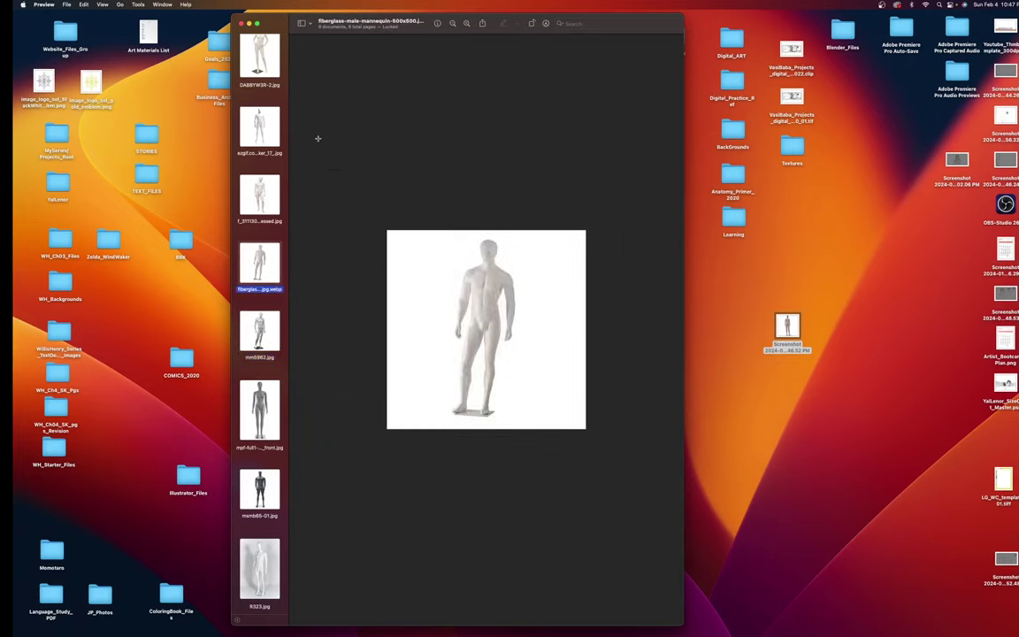
key("Up")
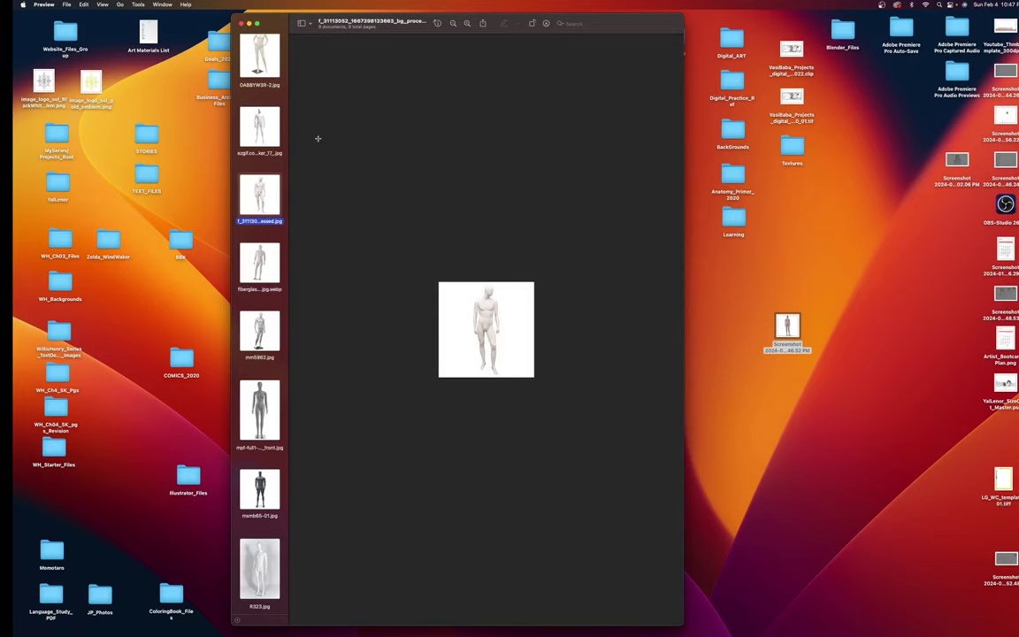
key("Up")
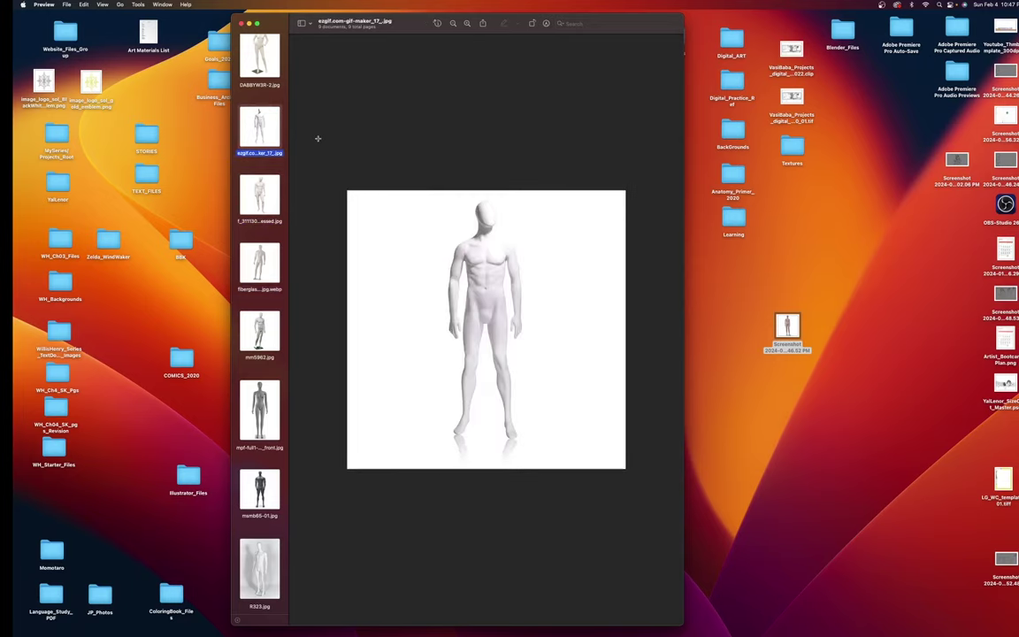
key("Up")
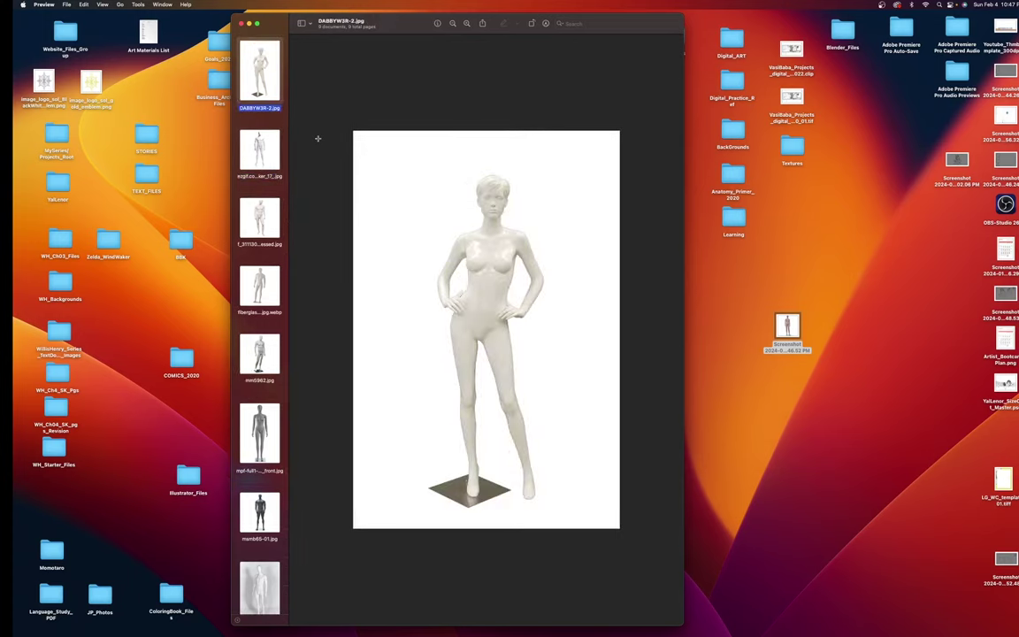
key("Up")
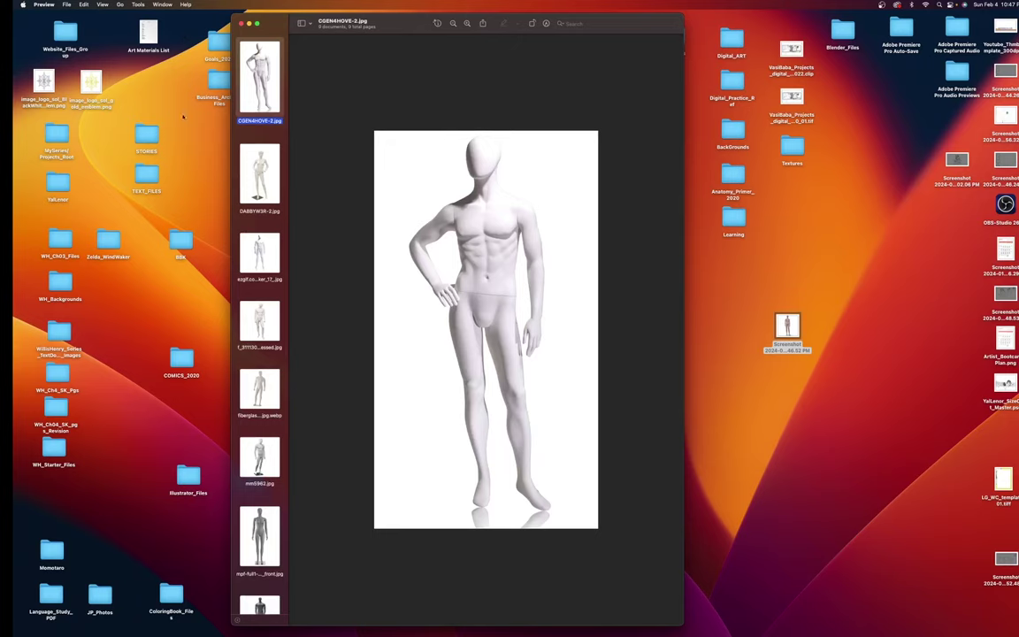
left_click(242, 24)
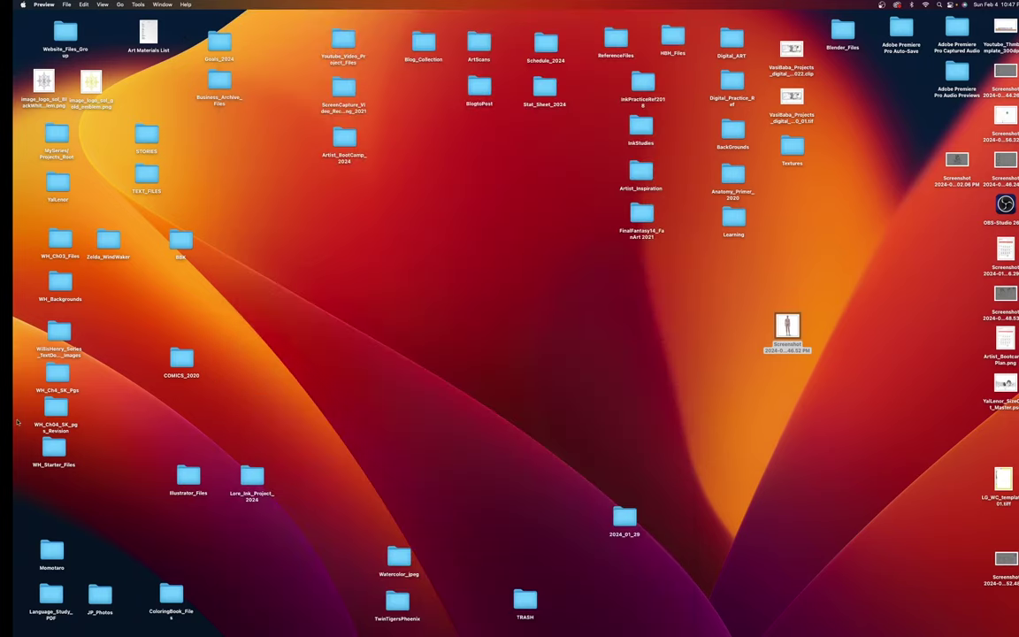
Step: Restore Photoshop and open the Artist_BootCamp_2024 > Mannequin folder in Finder
mouse_move(12, 416)
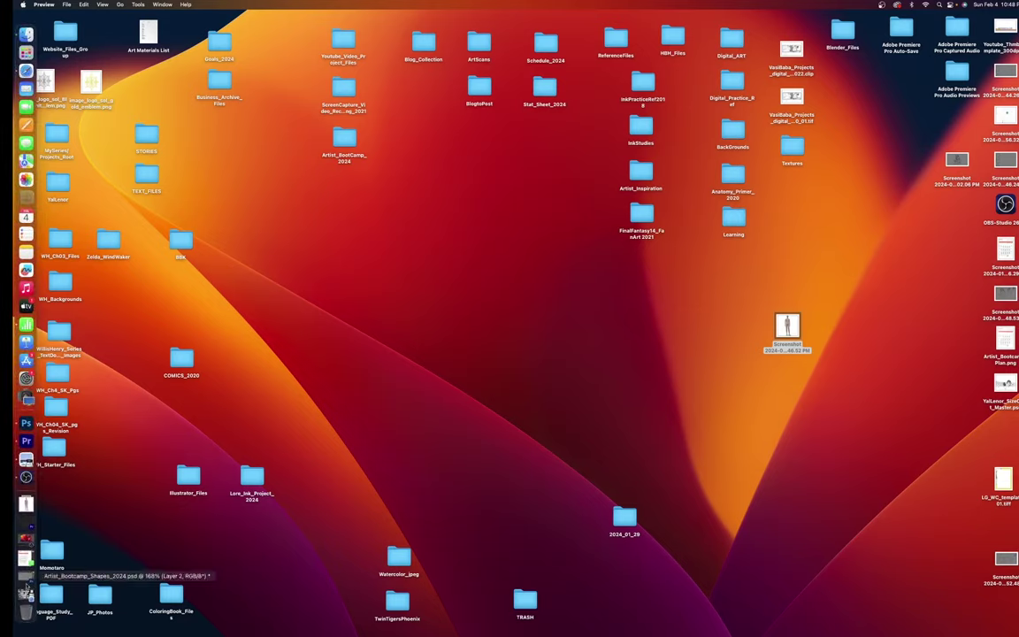
left_click(24, 520)
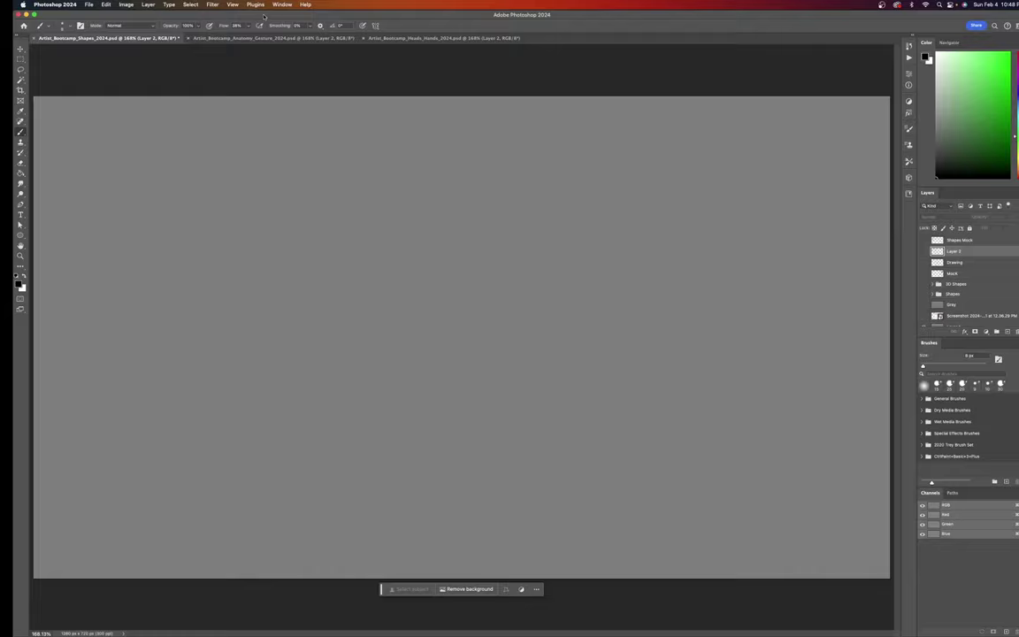
left_click_drag(262, 16, 519, 197)
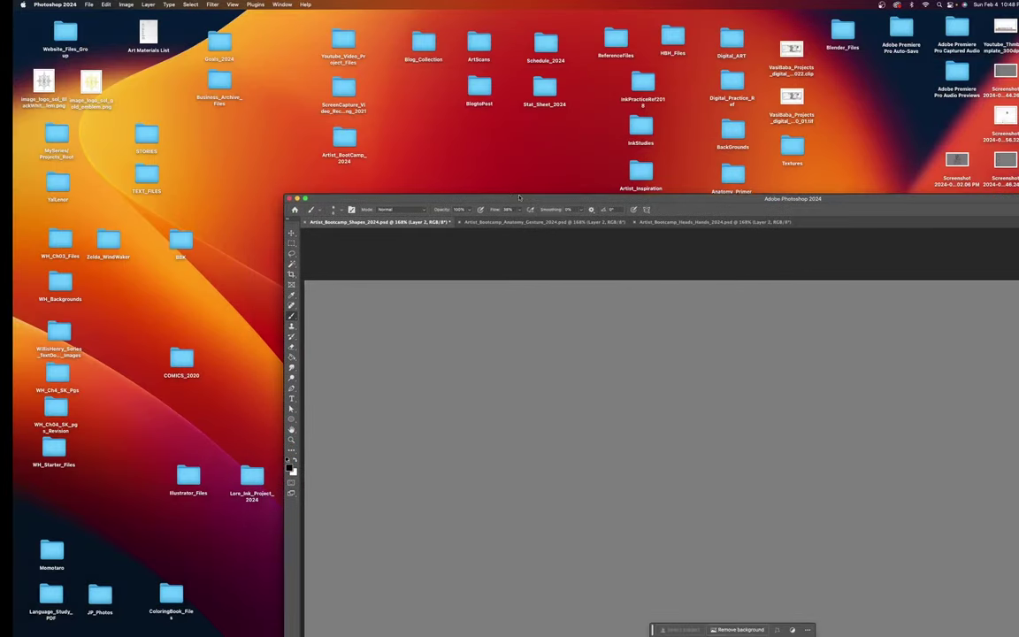
double_click(342, 138)
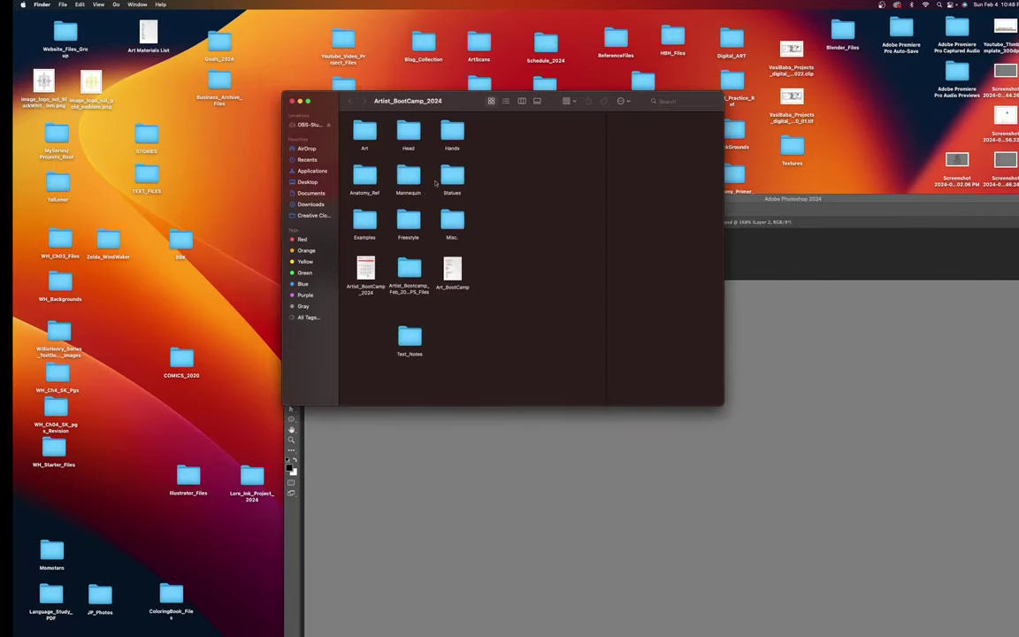
double_click(408, 181)
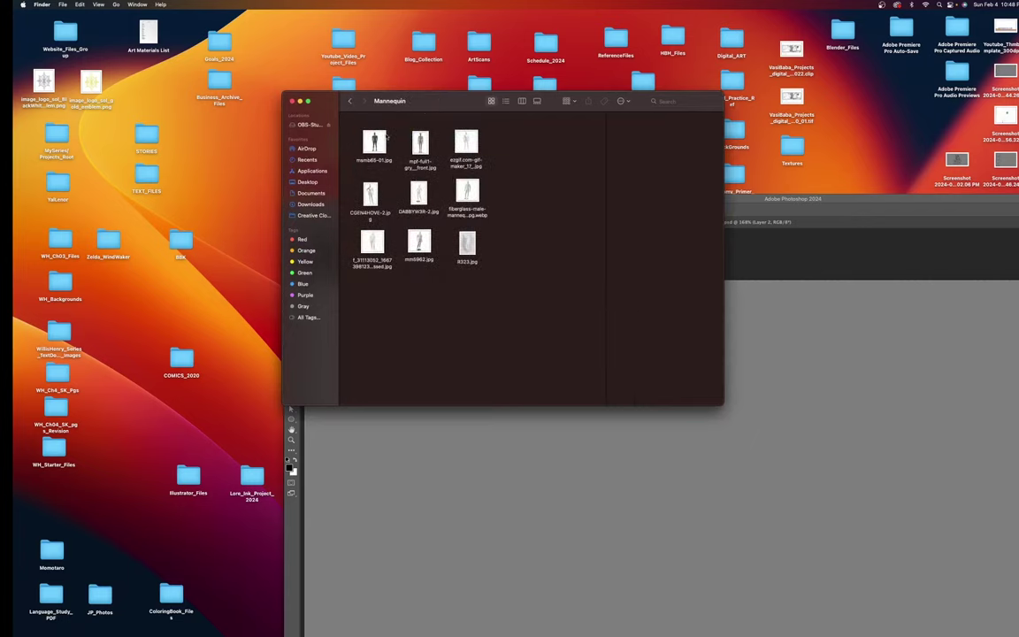
Step: Place mpf-full1-gry__front.jpg onto the Photoshop canvas
left_click(389, 162)
left_click(421, 144)
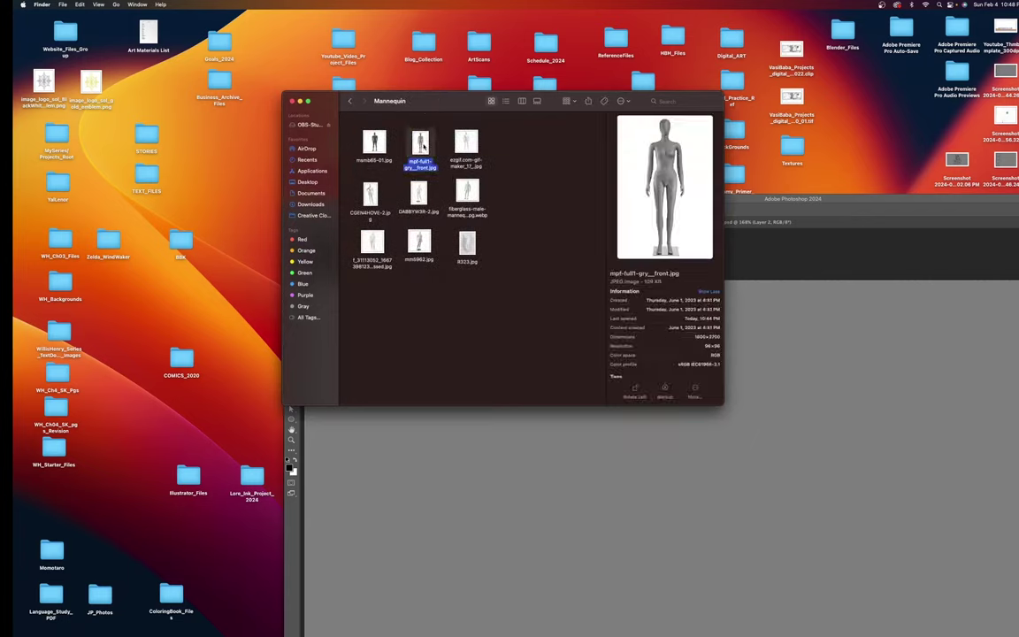
left_click_drag(421, 144, 732, 376)
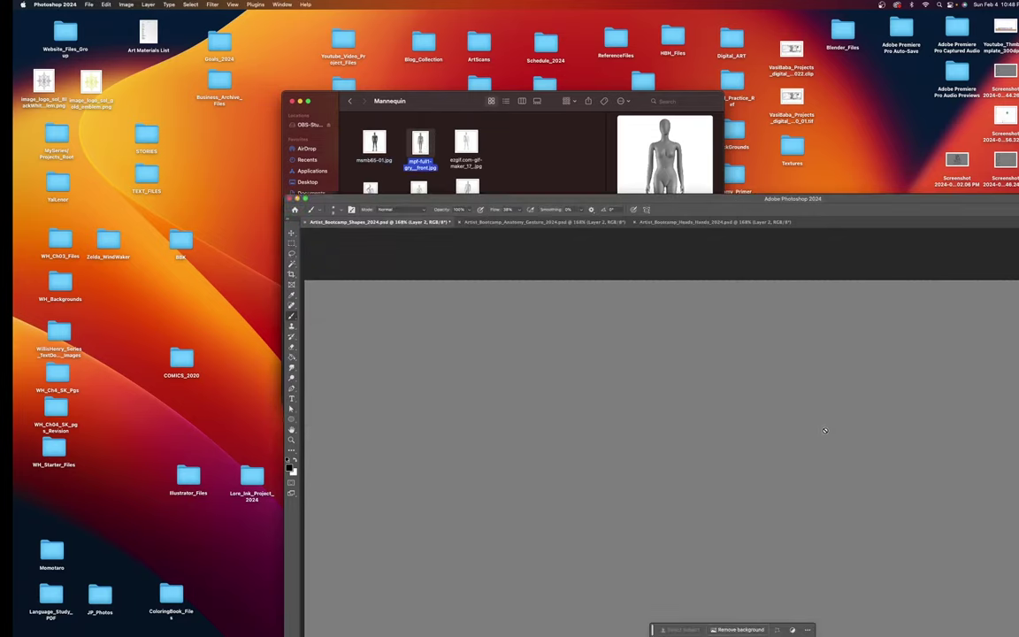
left_click_drag(810, 421, 809, 421)
Step: Maximize Photoshop, commit the placed mannequin photo, and move its layer below Mock
double_click(613, 200)
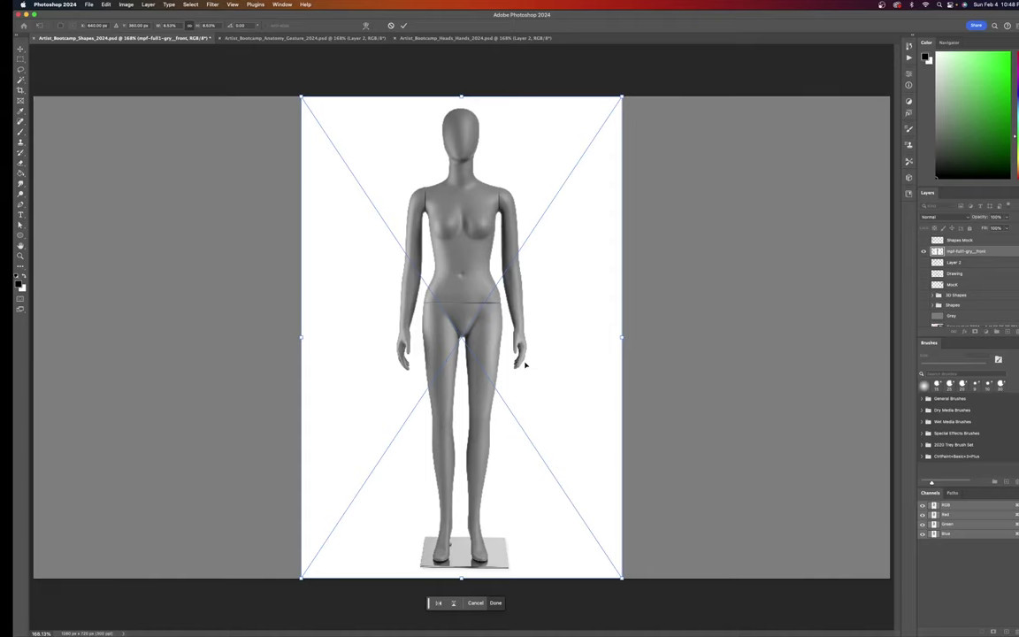
key("Return")
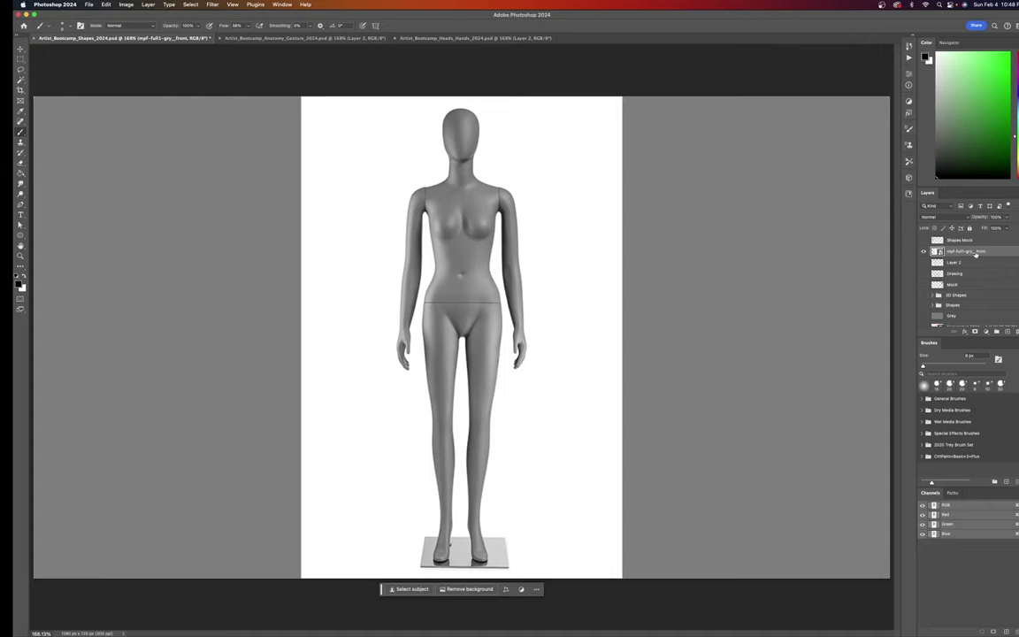
left_click_drag(964, 252, 963, 286)
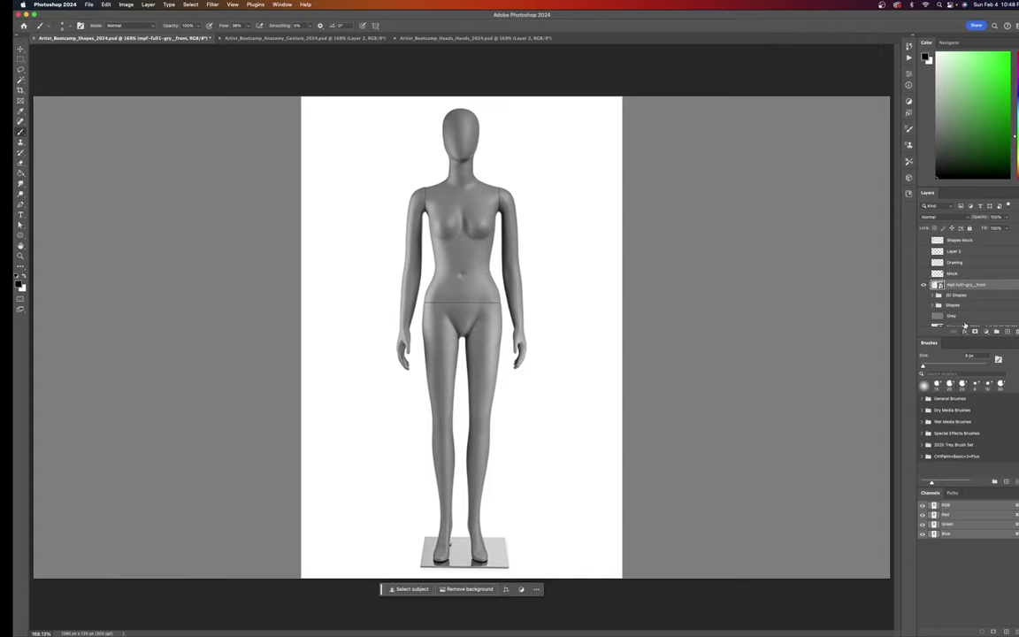
Step: Fade the mannequin photo layer to 20% opacity
key("v")
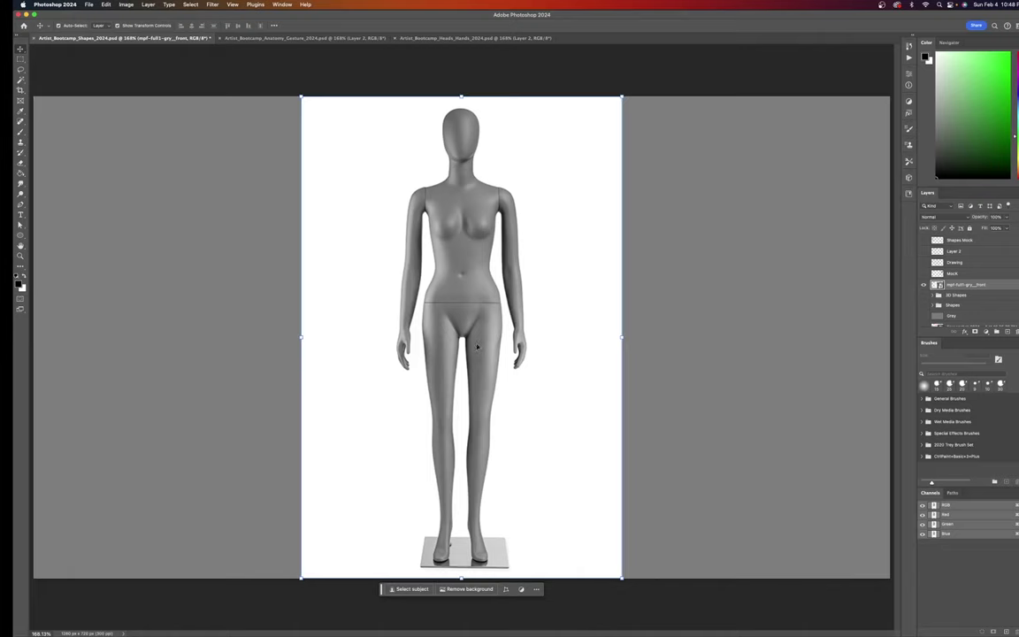
key("5")
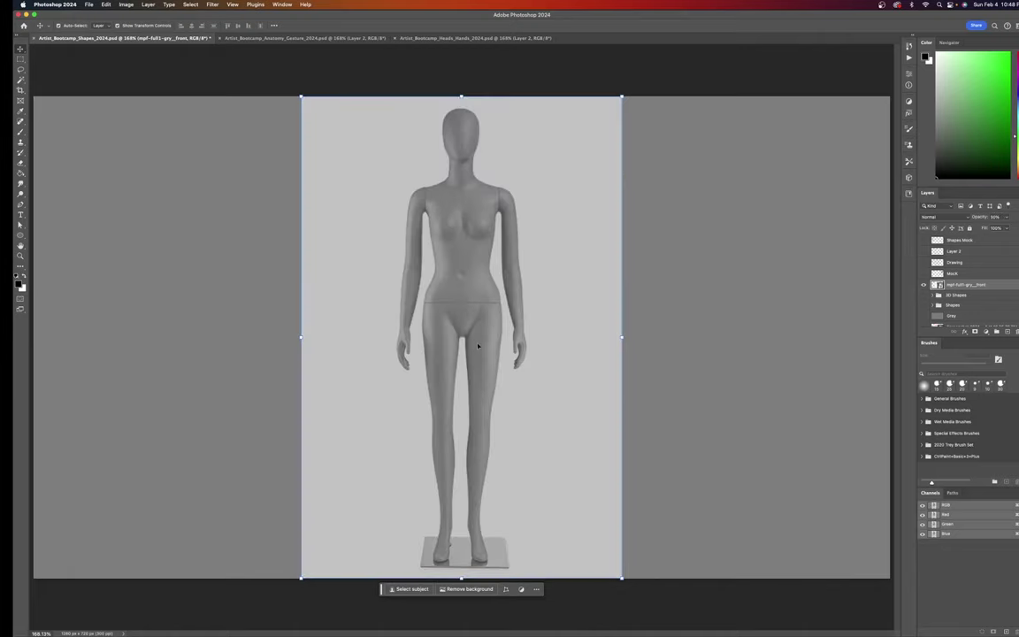
key("4")
key("3")
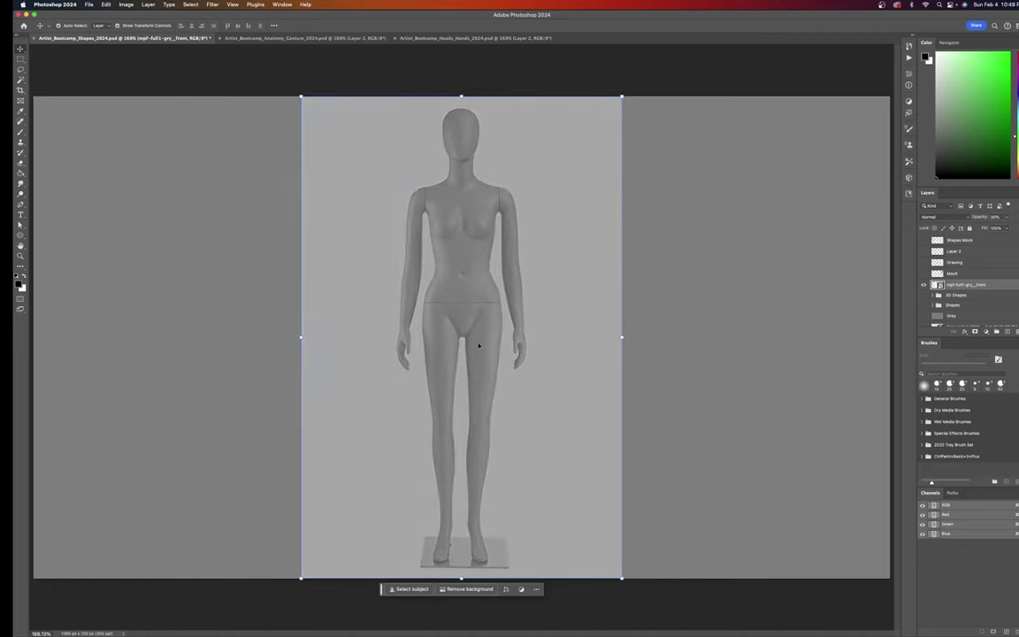
key("2")
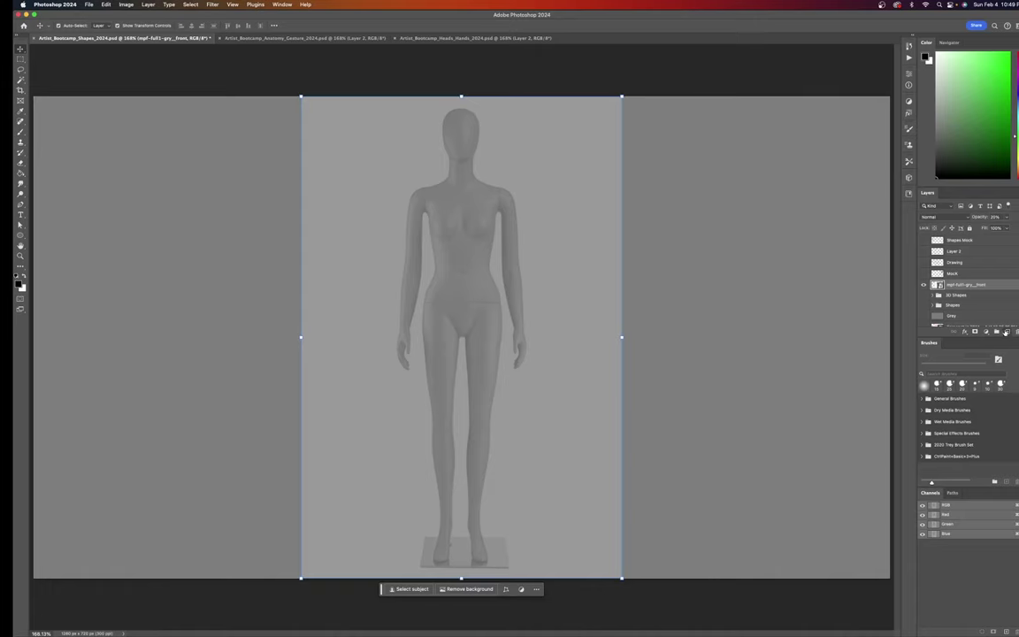
Step: On a new layer, brush the construction outline of the mannequin's head
left_click(997, 331)
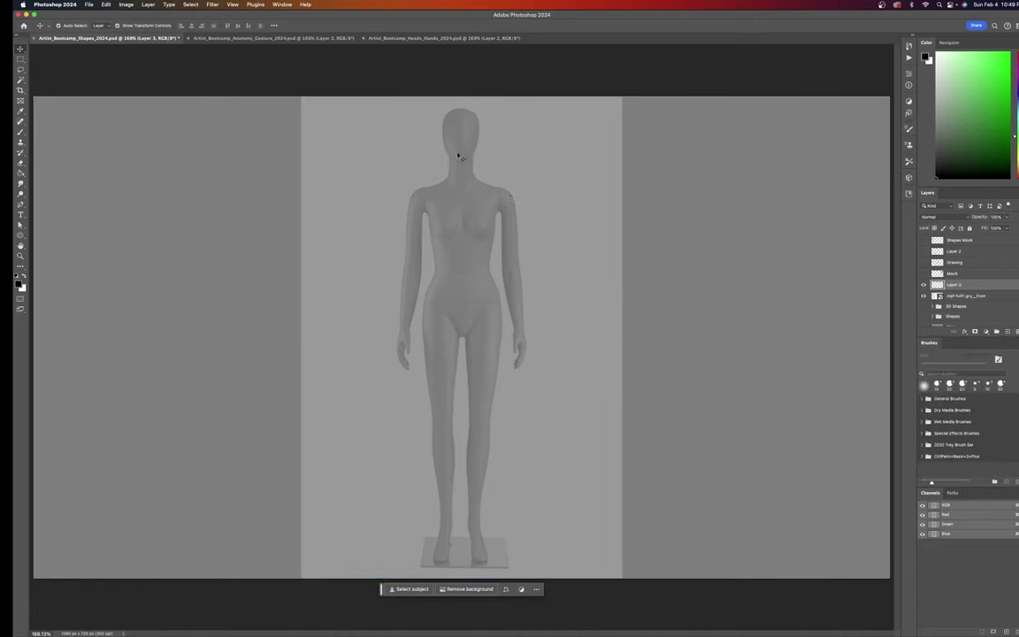
key("b")
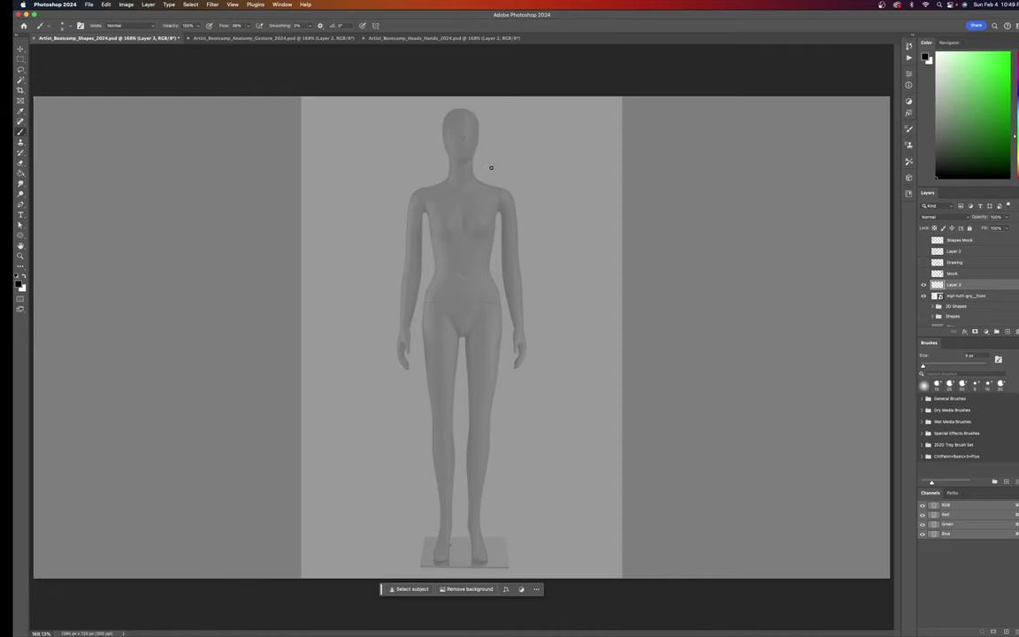
mouse_move(453, 107)
left_mouse_down()
mouse_move(443, 138)
mouse_move(464, 146)
mouse_move(479, 132)
mouse_move(473, 113)
mouse_move(448, 114)
mouse_move(462, 115)
mouse_move(442, 129)
mouse_move(473, 141)
mouse_move(457, 109)
mouse_move(473, 142)
mouse_move(476, 116)
mouse_move(444, 124)
mouse_move(479, 119)
mouse_move(463, 146)
mouse_move(477, 121)
mouse_move(477, 152)
mouse_move(478, 135)
mouse_move(459, 159)
mouse_move(444, 143)
mouse_move(471, 157)
left_mouse_up()
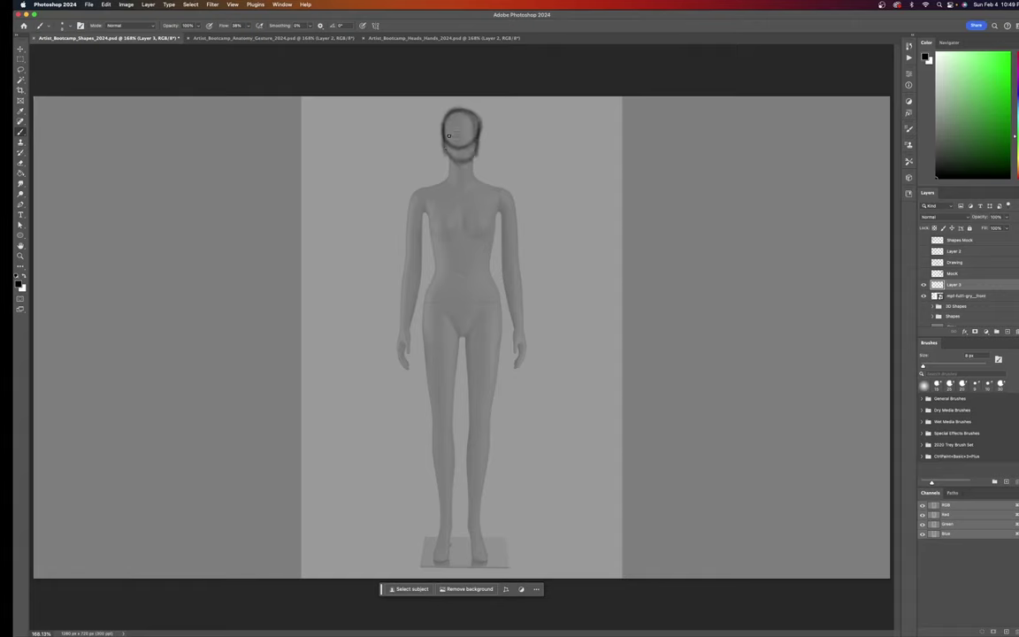
left_click_drag(449, 135, 481, 136)
key("ctrl+z")
Step: Sketch a side-view head left of the figure and a third head on the right
mouse_move(386, 117)
left_mouse_down()
mouse_move(399, 145)
mouse_move(390, 119)
mouse_move(392, 159)
mouse_move(381, 123)
mouse_move(387, 166)
mouse_move(415, 149)
mouse_move(409, 125)
mouse_move(386, 121)
mouse_move(411, 122)
mouse_move(394, 118)
mouse_move(412, 135)
mouse_move(412, 120)
mouse_move(411, 160)
left_mouse_up()
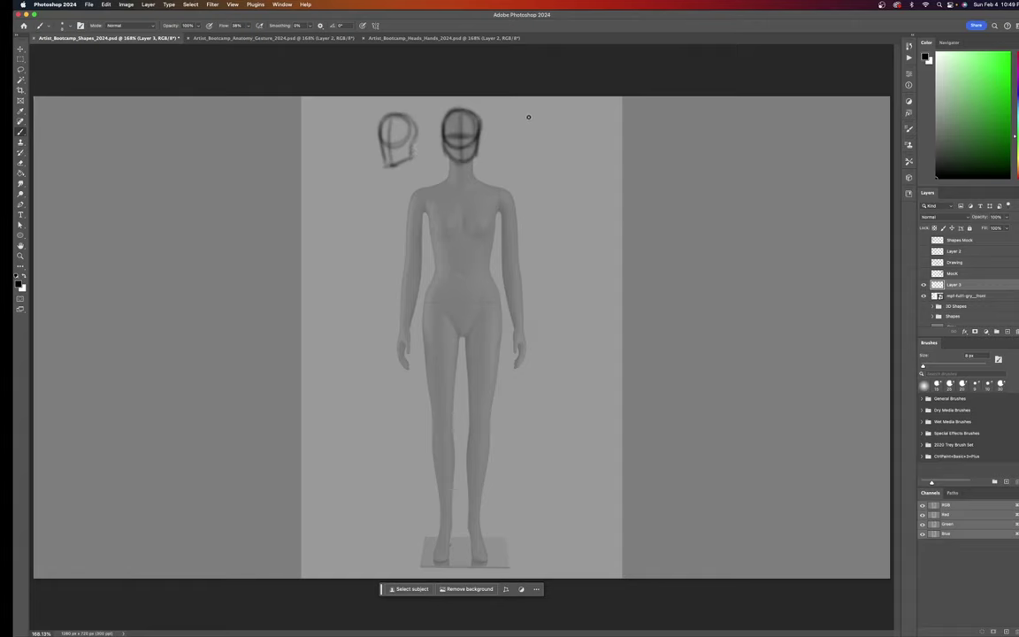
mouse_move(523, 112)
left_mouse_down()
mouse_move(540, 128)
mouse_move(536, 115)
mouse_move(533, 154)
left_mouse_up()
mouse_move(537, 112)
left_mouse_down()
mouse_move(537, 156)
mouse_move(538, 125)
mouse_move(528, 142)
mouse_move(522, 125)
mouse_move(513, 136)
mouse_move(542, 134)
mouse_move(532, 135)
mouse_move(545, 119)
mouse_move(543, 159)
left_mouse_up()
left_click_drag(541, 113, 547, 162)
mouse_move(512, 122)
left_mouse_down()
mouse_move(517, 175)
mouse_move(535, 163)
mouse_move(531, 175)
left_mouse_up()
Step: Stroke the chest box edges, complete the cube beside it, and draw a waist line and pelvis box
mouse_move(429, 191)
left_mouse_down()
mouse_move(431, 240)
mouse_move(494, 238)
left_mouse_up()
left_click_drag(494, 190, 495, 237)
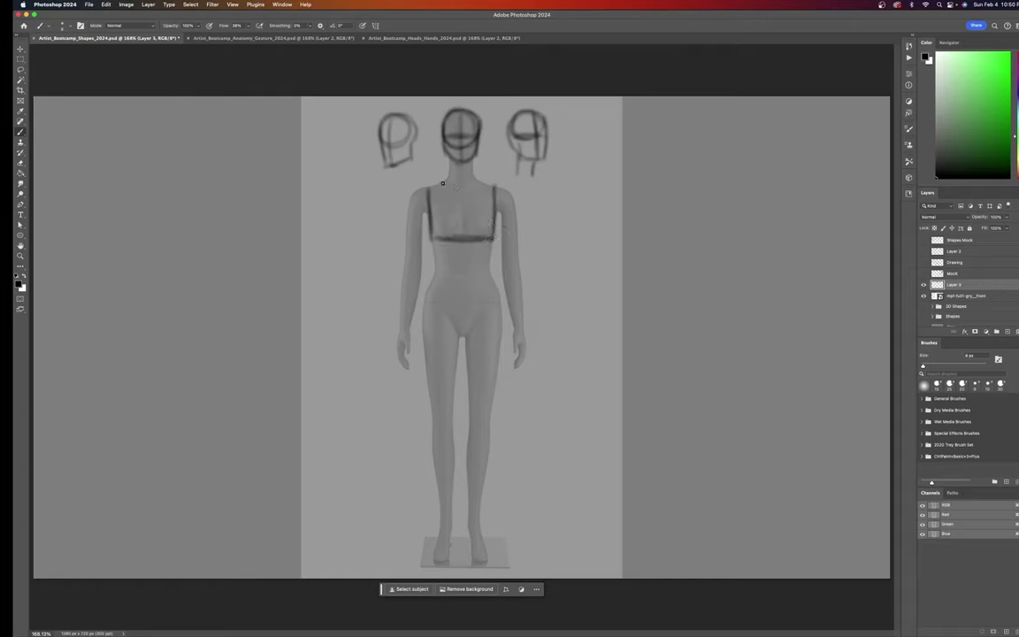
left_click_drag(428, 185, 501, 186)
mouse_move(370, 190)
left_mouse_down()
mouse_move(380, 232)
mouse_move(377, 189)
mouse_move(429, 183)
mouse_move(412, 250)
left_mouse_up()
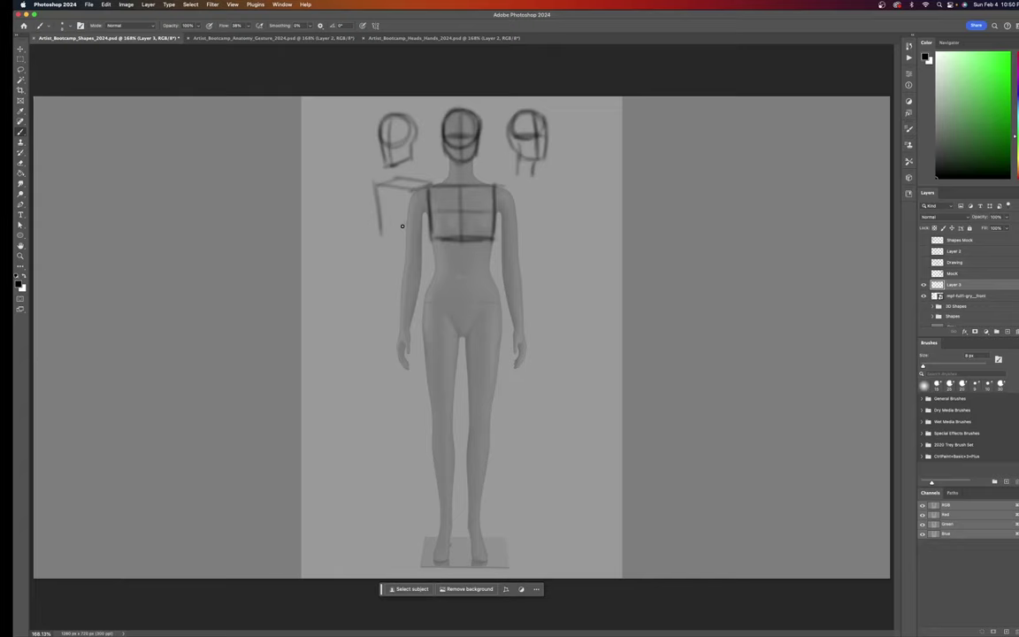
mouse_move(380, 183)
left_mouse_down()
mouse_move(403, 177)
mouse_move(398, 239)
left_mouse_up()
mouse_move(428, 288)
left_mouse_down()
mouse_move(496, 287)
mouse_move(493, 334)
left_mouse_up()
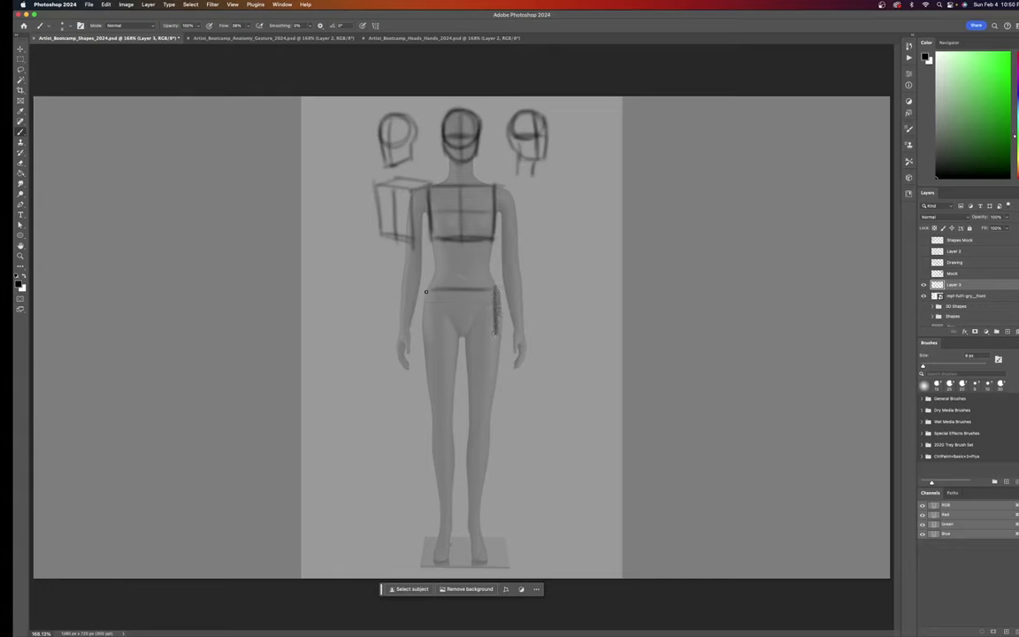
mouse_move(424, 293)
left_mouse_down()
mouse_move(426, 338)
mouse_move(497, 334)
left_mouse_up()
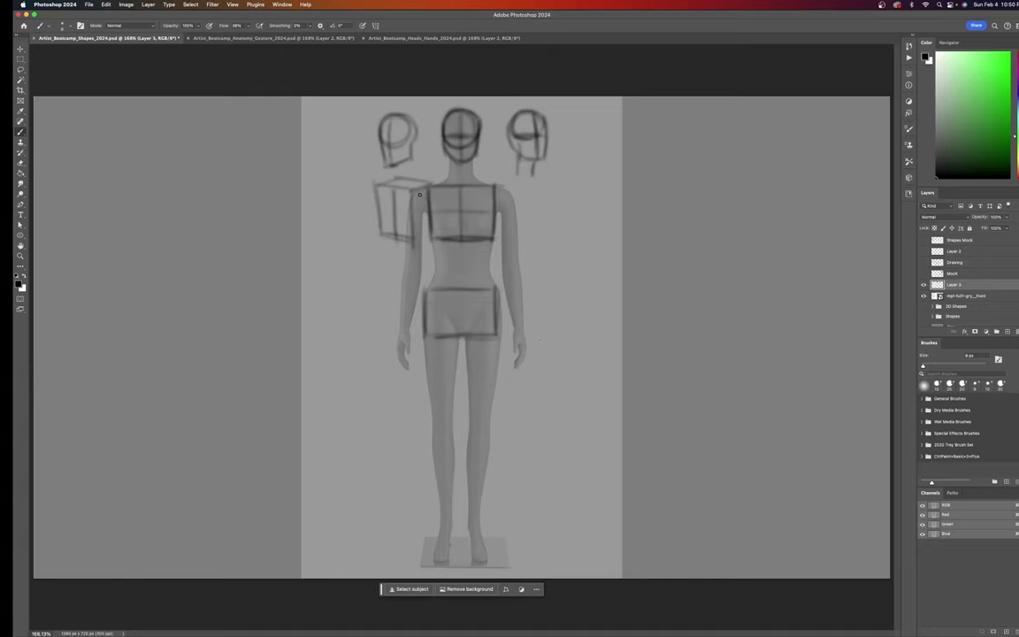
Step: Circle the shoulder, elbow, knee and ankle joints
mouse_move(428, 199)
left_mouse_down()
mouse_move(413, 190)
mouse_move(409, 210)
mouse_move(428, 209)
left_mouse_up()
mouse_move(507, 190)
left_mouse_down()
mouse_move(495, 211)
mouse_move(516, 200)
left_mouse_up()
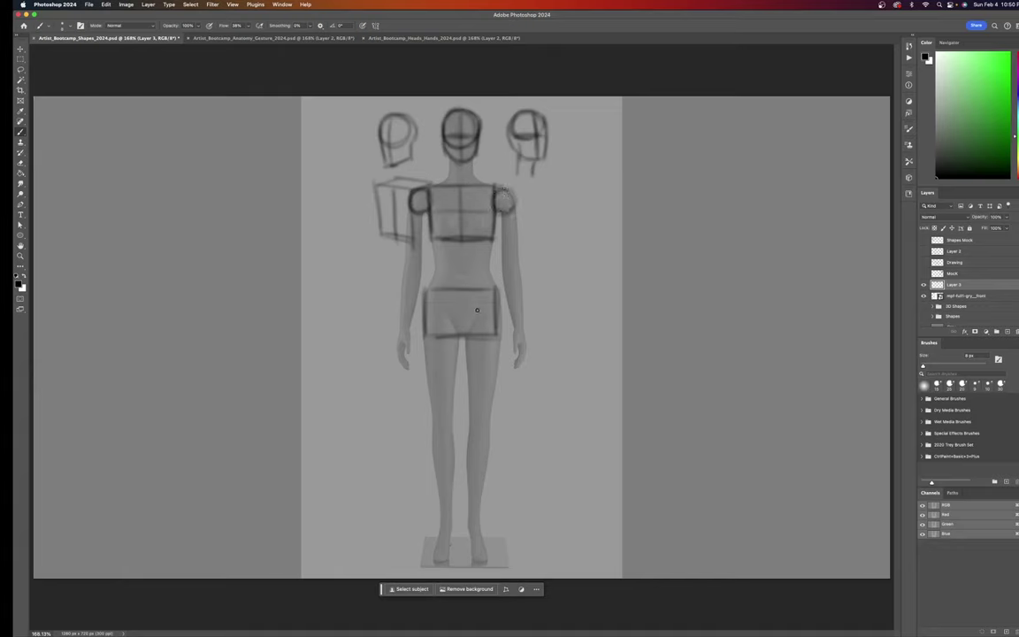
left_click_drag(406, 257, 407, 256)
left_click_drag(511, 258, 511, 258)
left_click_drag(482, 419, 433, 415)
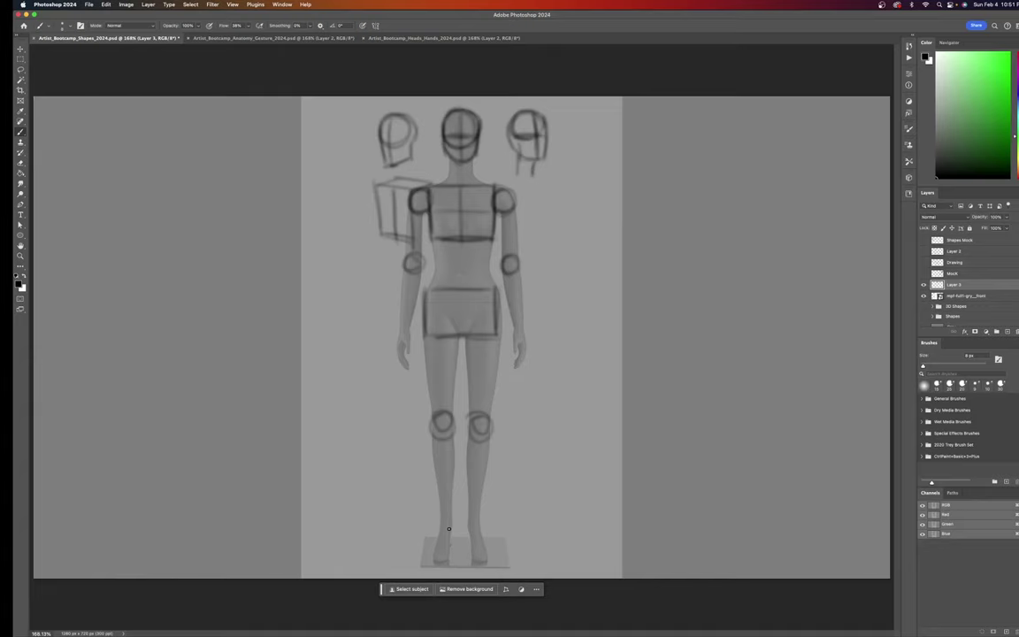
mouse_move(447, 517)
left_mouse_down()
mouse_move(476, 518)
mouse_move(449, 528)
mouse_move(448, 556)
mouse_move(441, 530)
mouse_move(436, 560)
mouse_move(466, 529)
mouse_move(479, 560)
mouse_move(480, 525)
mouse_move(489, 556)
left_mouse_up()
Step: Outline both upper arms and forearms as cylinders
mouse_move(412, 213)
left_mouse_down()
mouse_move(425, 267)
mouse_move(402, 270)
mouse_move(401, 329)
left_mouse_up()
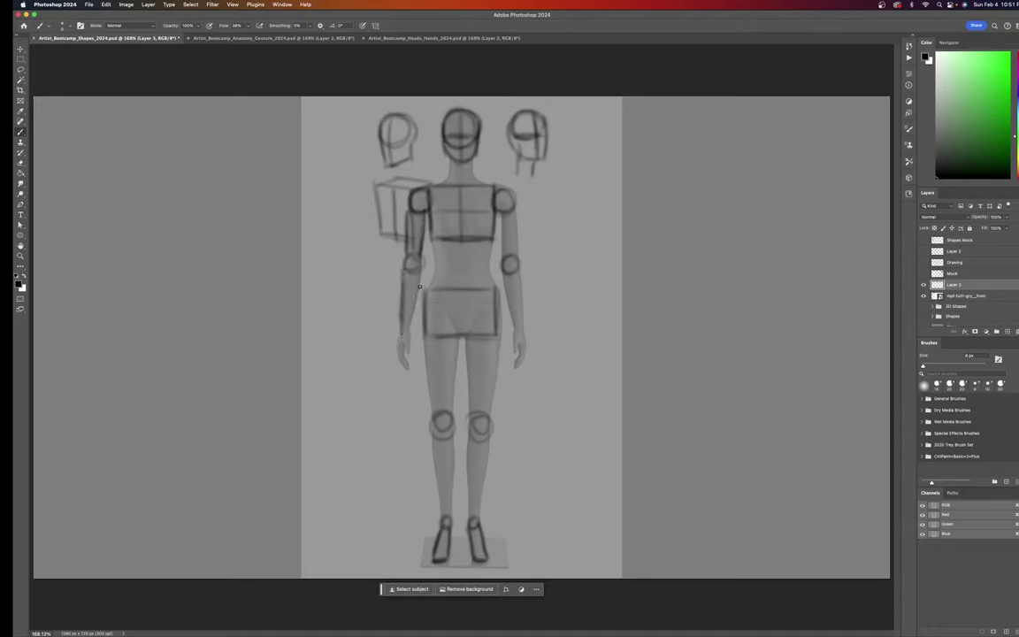
left_click_drag(409, 261, 400, 329)
left_click_drag(498, 191, 518, 305)
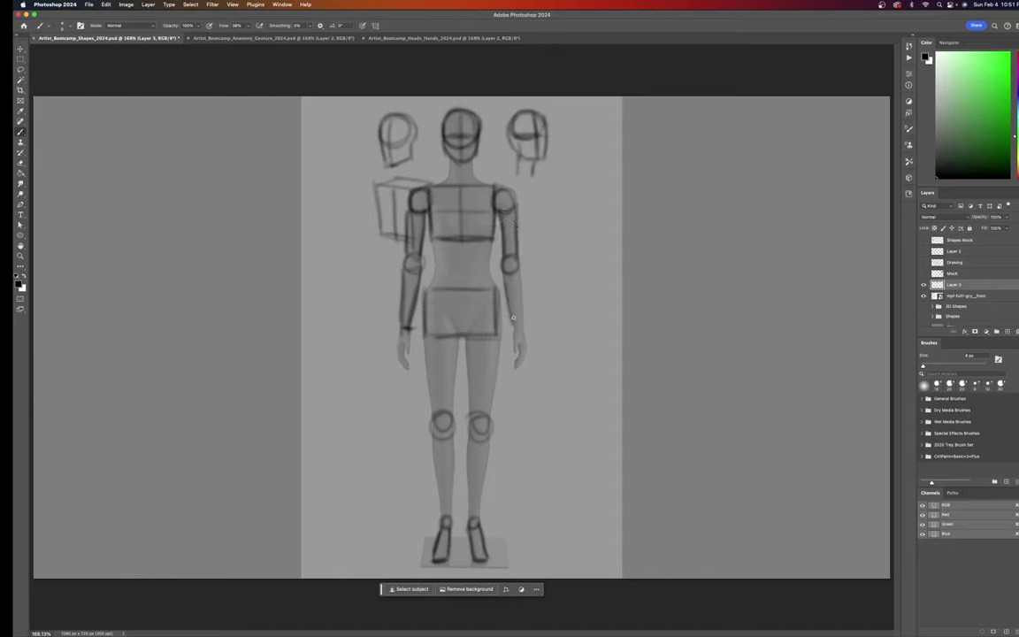
mouse_move(517, 265)
left_mouse_down()
mouse_move(528, 299)
mouse_move(521, 271)
mouse_move(519, 347)
left_mouse_up()
Step: Outline the thigh and lower-leg cylinders, then hide the mannequin reference photo
left_click_drag(425, 337, 430, 423)
left_click_drag(458, 339, 447, 423)
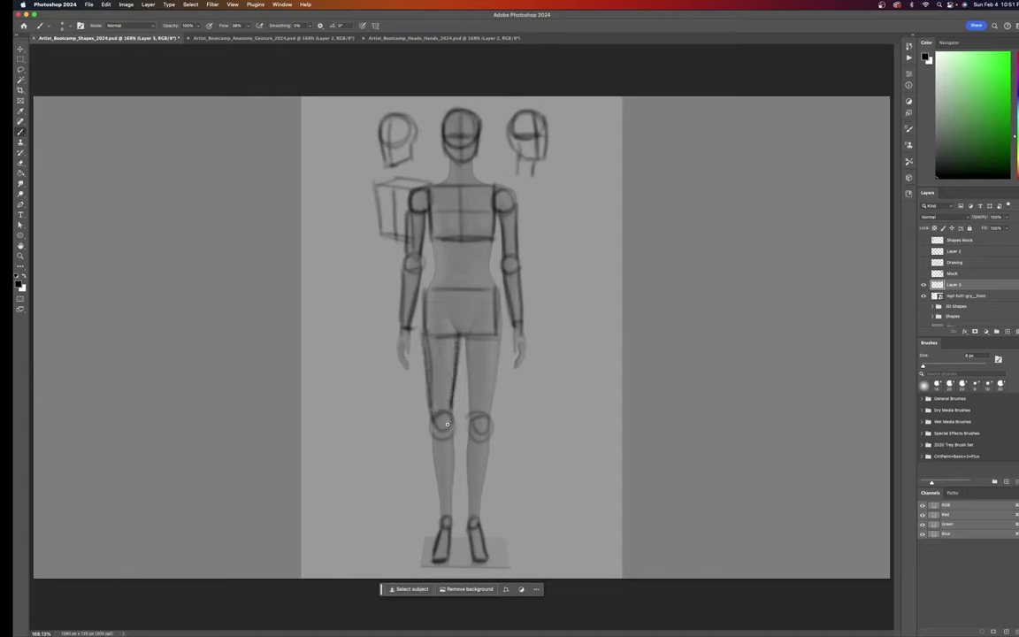
left_click_drag(468, 342, 469, 419)
mouse_move(499, 334)
left_mouse_down()
mouse_move(488, 435)
mouse_move(435, 522)
left_mouse_up()
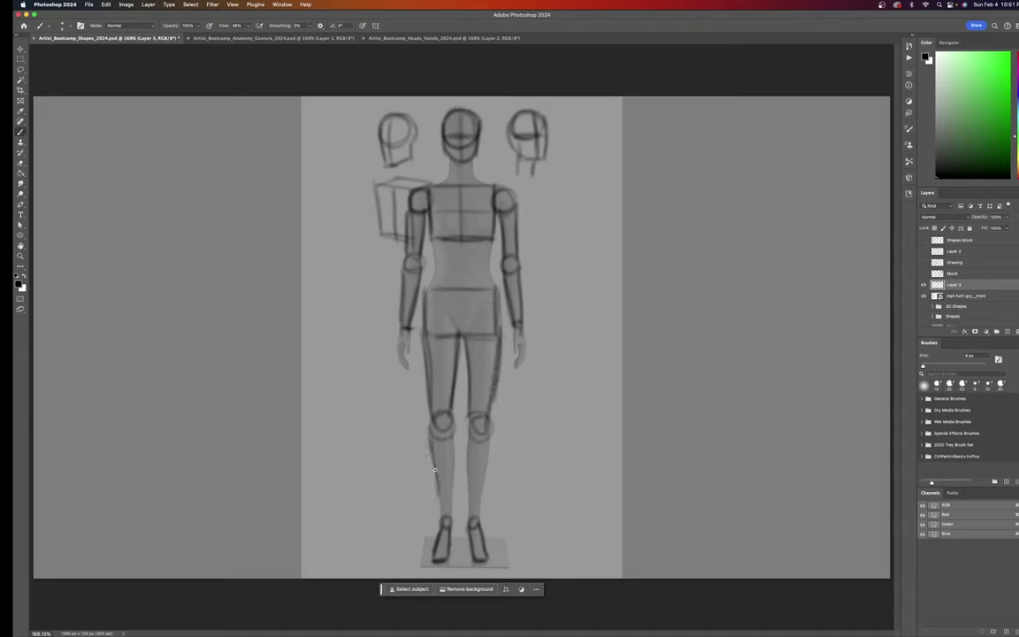
mouse_move(453, 437)
left_mouse_down()
mouse_move(450, 526)
mouse_move(467, 522)
left_mouse_up()
left_click_drag(484, 438, 478, 522)
mouse_move(480, 425)
left_mouse_down()
mouse_move(467, 496)
mouse_move(465, 452)
mouse_move(488, 471)
mouse_move(491, 425)
mouse_move(485, 506)
left_mouse_up()
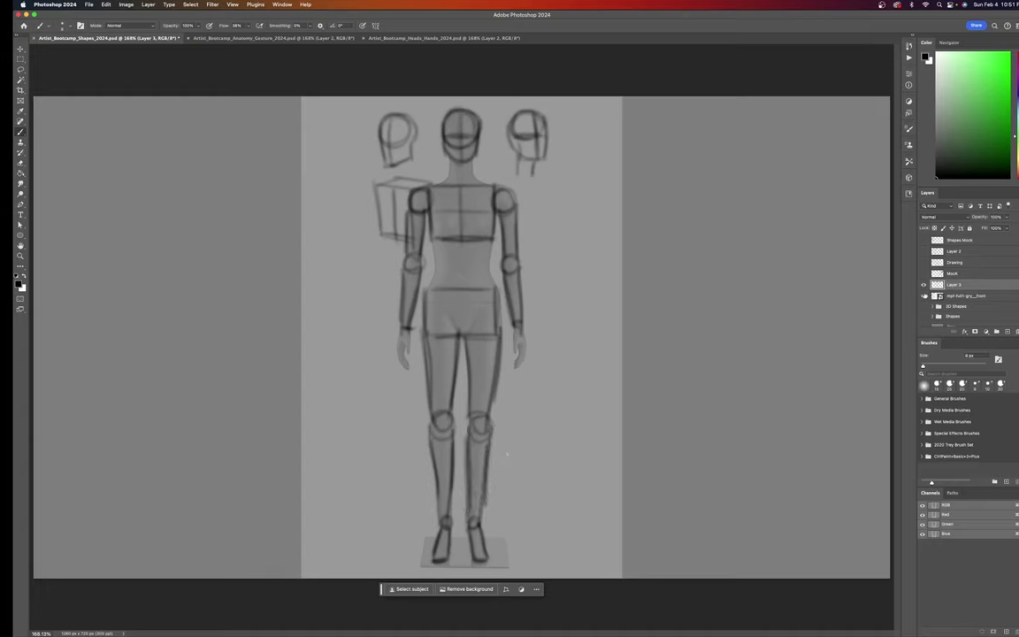
left_click(924, 296)
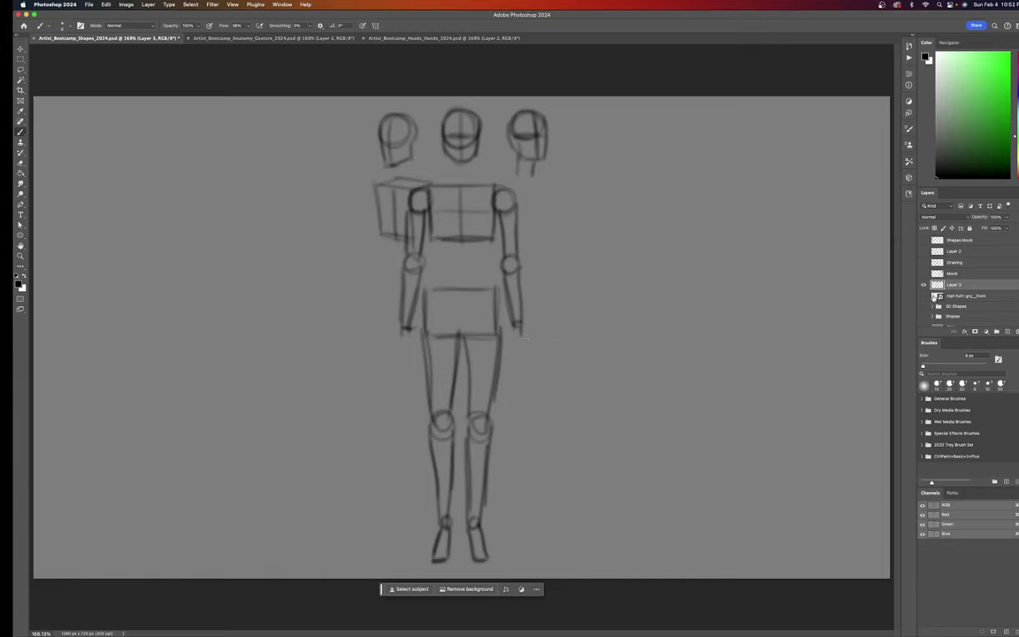
Step: Turn the mannequin reference layer's visibility back on
left_click(924, 296)
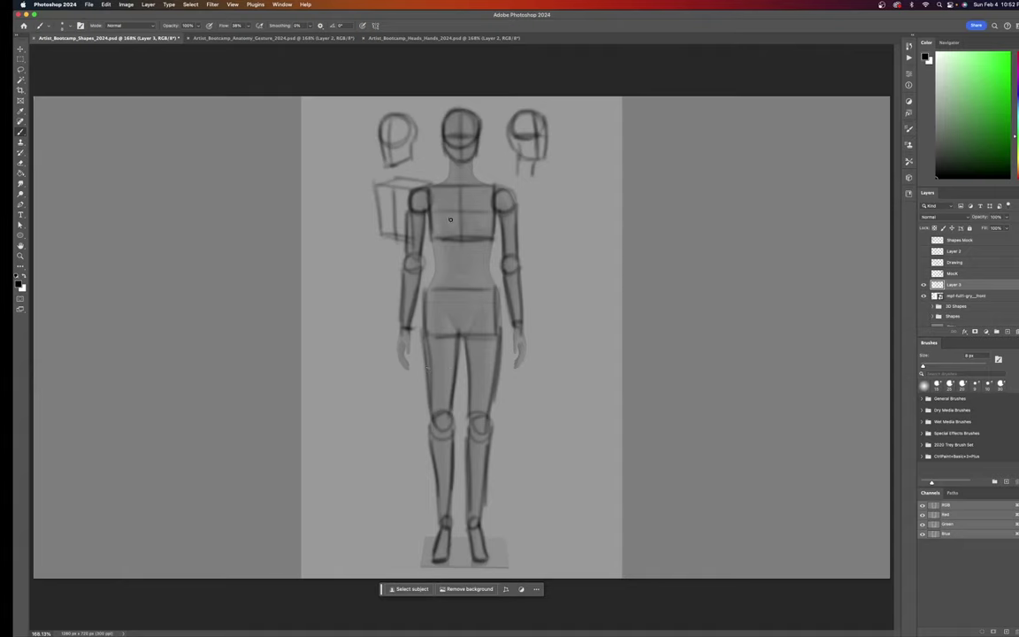
Step: Redraw the rib cage darker as an oval, undo a stray stroke, and sketch both hands
mouse_move(432, 183)
left_mouse_down()
mouse_move(430, 232)
mouse_move(476, 258)
left_mouse_up()
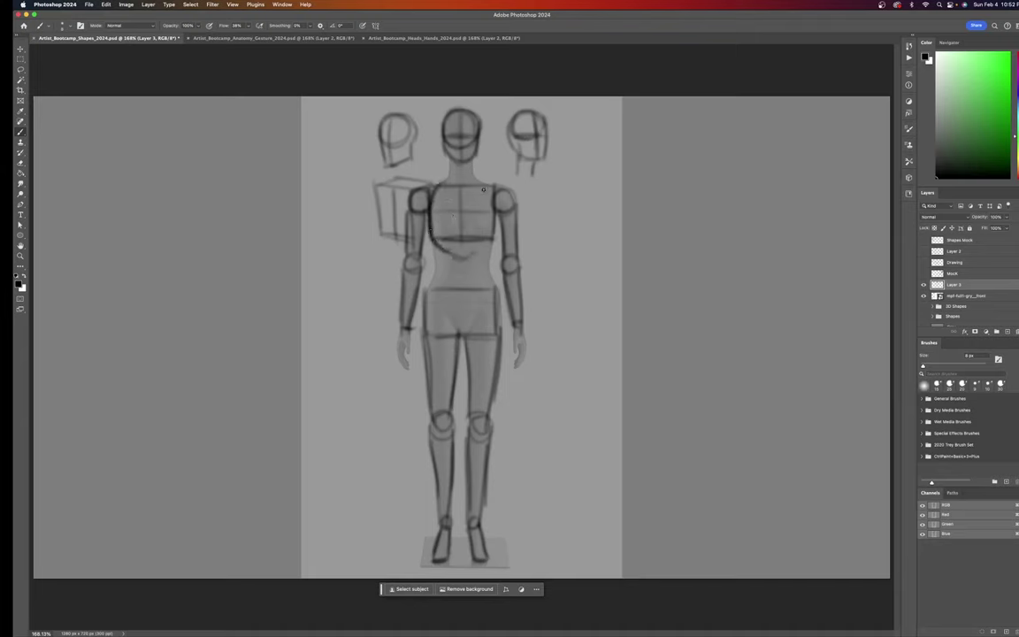
left_click_drag(476, 183, 493, 258)
mouse_move(435, 174)
left_mouse_down()
mouse_move(439, 232)
mouse_move(398, 228)
mouse_move(447, 212)
mouse_move(447, 225)
mouse_move(440, 220)
mouse_move(491, 186)
left_mouse_up()
key("cmd+z")
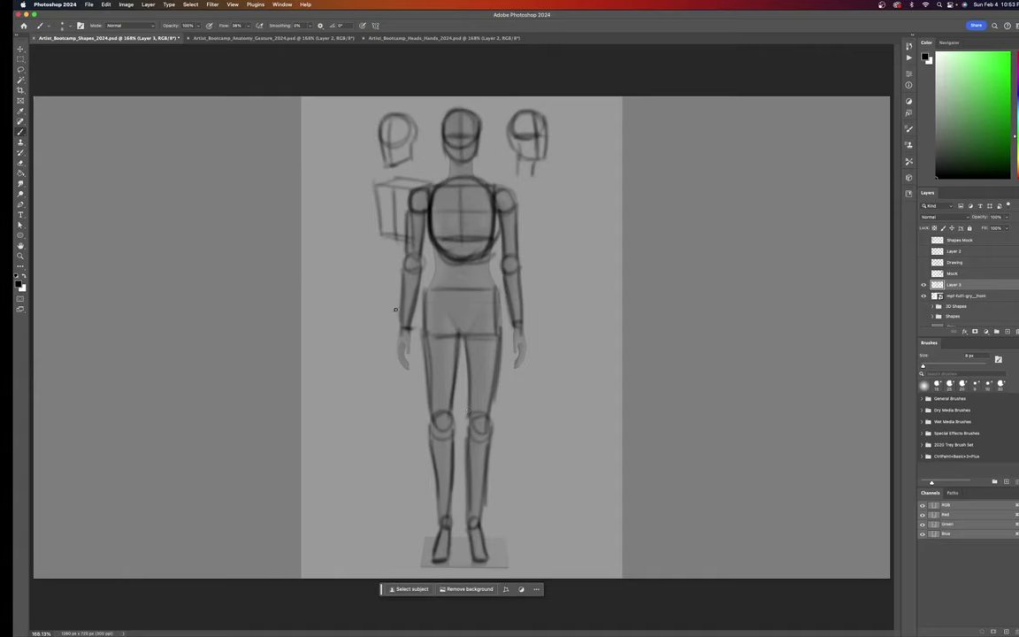
left_click_drag(396, 328, 403, 367)
left_click_drag(512, 329, 522, 372)
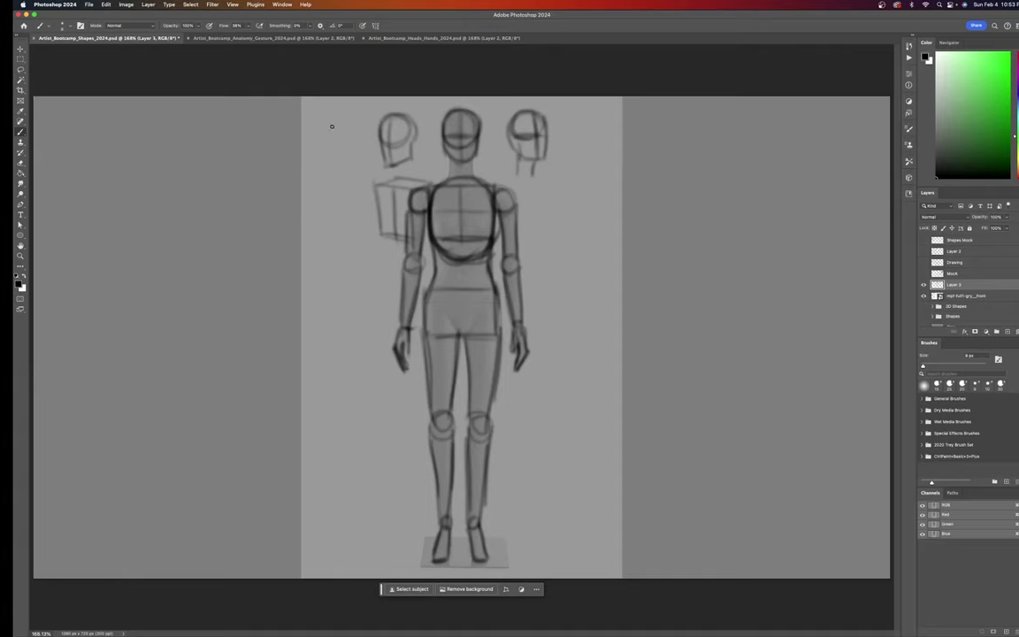
Step: Brush a column of stacked head ovals left of the figure and number them 1–9
mouse_move(330, 131)
left_mouse_down()
mouse_move(354, 150)
mouse_move(334, 121)
mouse_move(355, 132)
mouse_move(346, 113)
mouse_move(355, 185)
mouse_move(335, 205)
left_mouse_up()
mouse_move(340, 164)
left_mouse_down()
mouse_move(352, 202)
mouse_move(333, 253)
left_mouse_up()
mouse_move(339, 205)
left_mouse_down()
mouse_move(352, 251)
mouse_move(327, 310)
left_mouse_up()
mouse_move(340, 257)
left_mouse_down()
mouse_move(350, 302)
mouse_move(327, 361)
left_mouse_up()
mouse_move(340, 309)
left_mouse_down()
mouse_move(351, 347)
mouse_move(338, 375)
mouse_move(333, 469)
left_mouse_up()
mouse_move(345, 416)
left_mouse_down()
mouse_move(357, 467)
mouse_move(332, 521)
left_mouse_up()
mouse_move(344, 520)
left_mouse_down()
mouse_move(357, 491)
mouse_move(345, 518)
mouse_move(357, 555)
left_mouse_up()
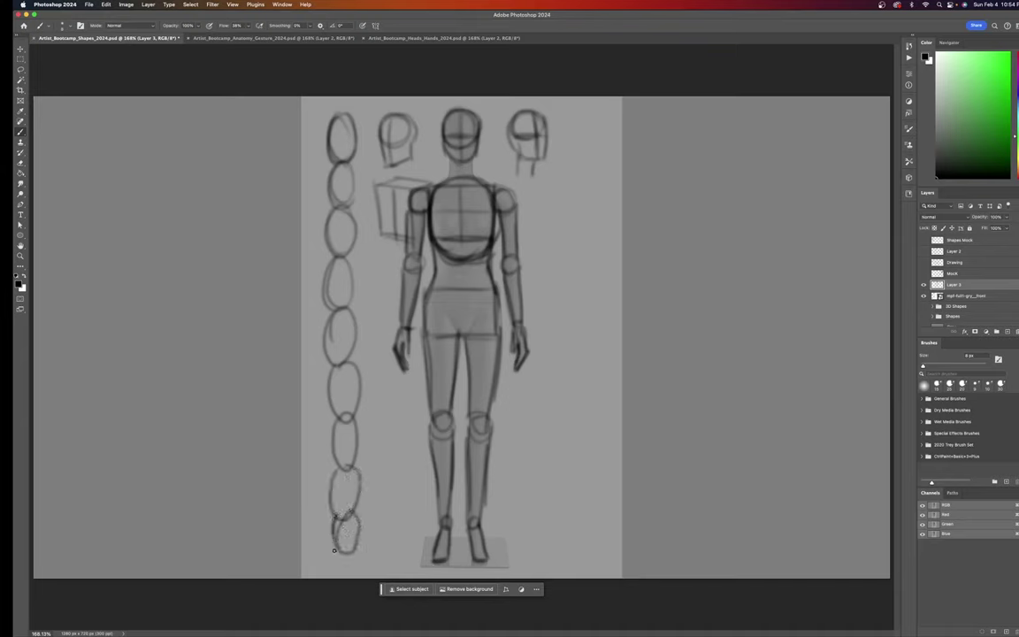
mouse_move(340, 182)
left_mouse_down()
mouse_move(351, 193)
mouse_move(338, 239)
mouse_move(341, 340)
left_mouse_up()
mouse_move(348, 382)
left_mouse_down()
mouse_move(345, 503)
mouse_move(359, 482)
mouse_move(348, 550)
left_mouse_up()
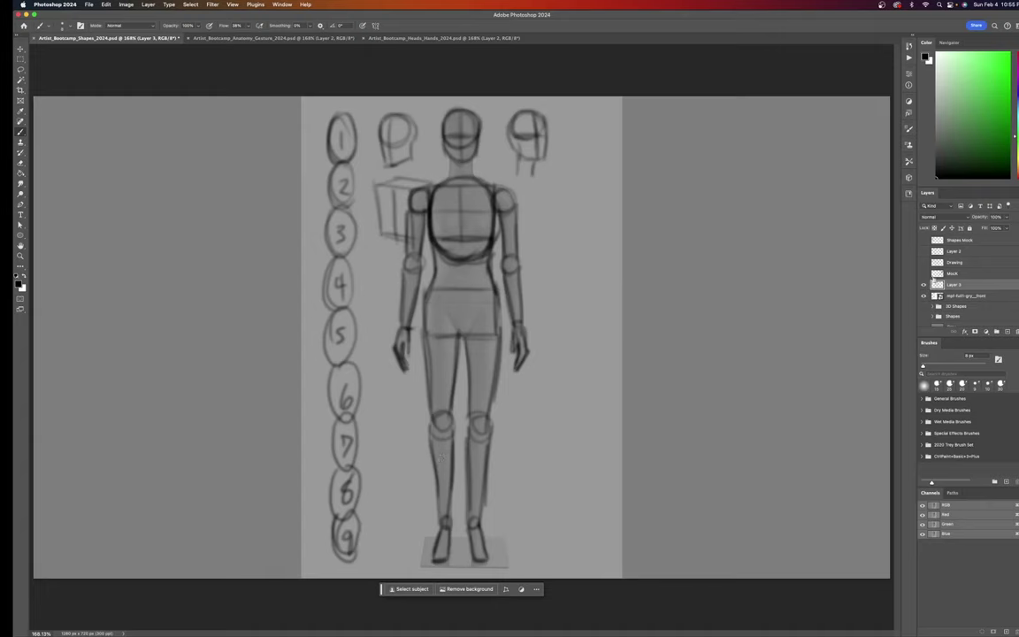
Step: Hide the sketch and reference layers and move Photoshop aside to uncover Finder
left_click(923, 283)
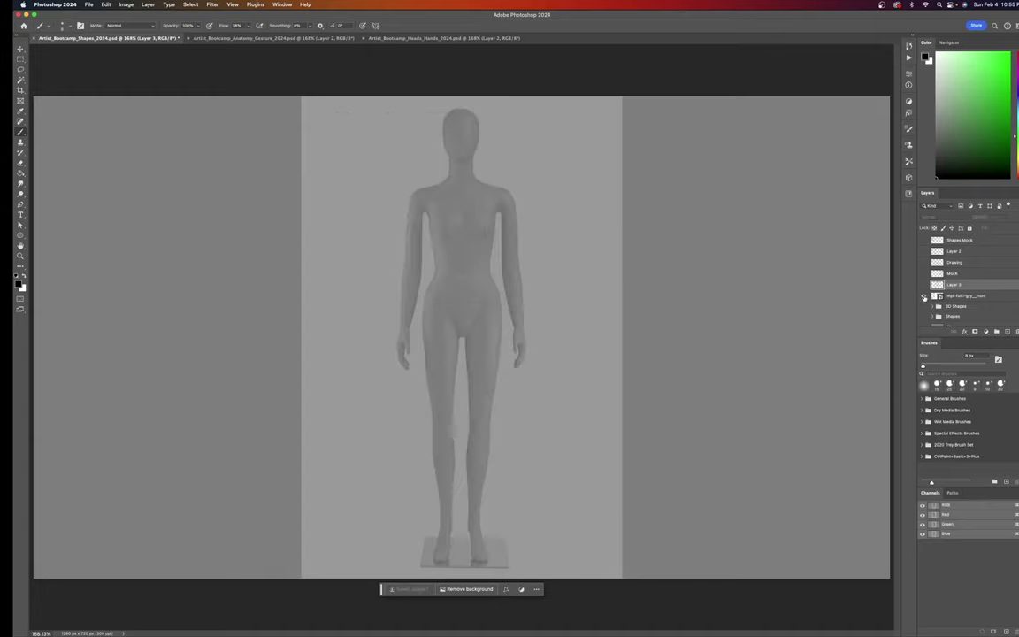
left_click(924, 295)
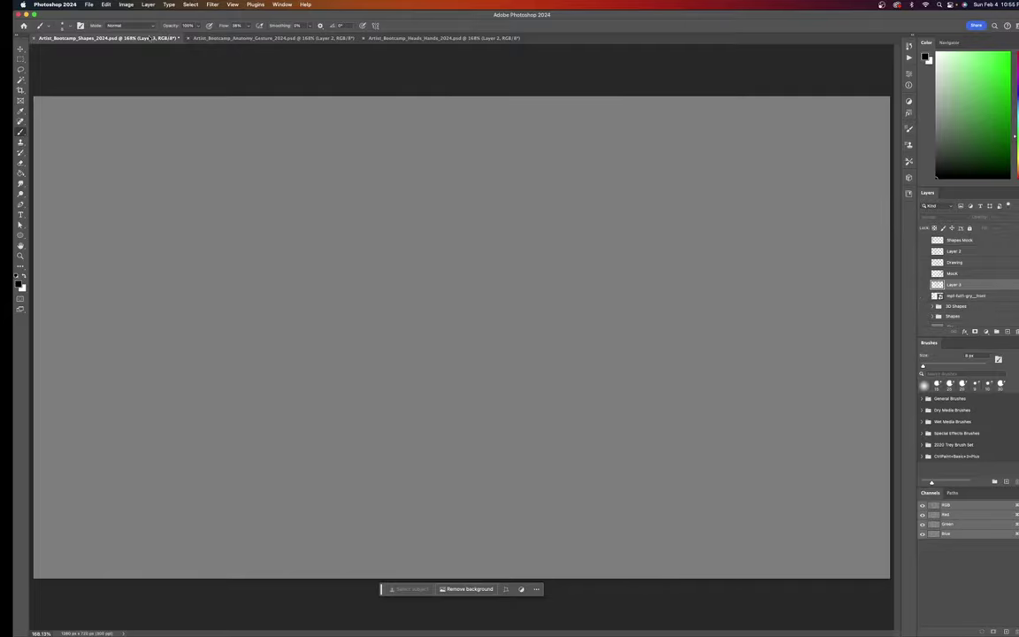
left_click_drag(88, 16, 400, 222)
Step: Preview the Mannequin folder photos and settle on ezgif.com-gif-maker_17_.jpg
left_click(388, 93)
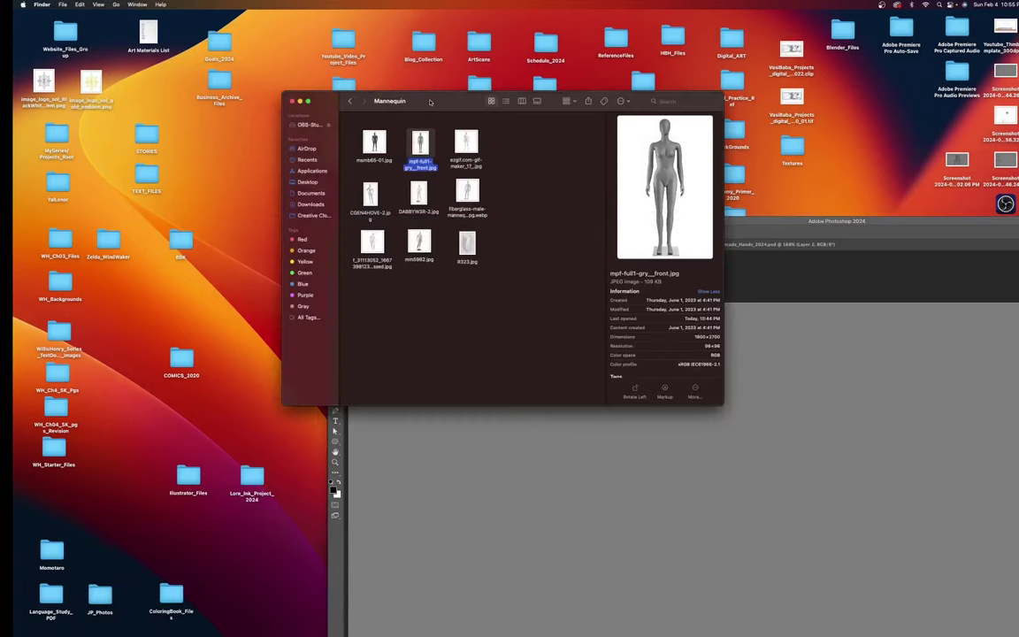
left_click(375, 143)
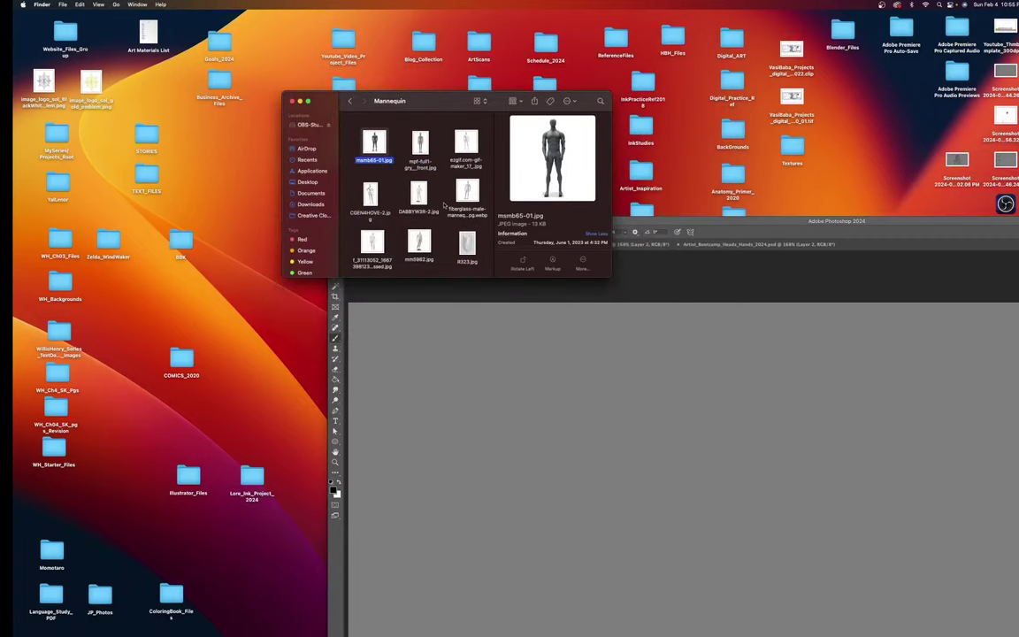
left_click(467, 242)
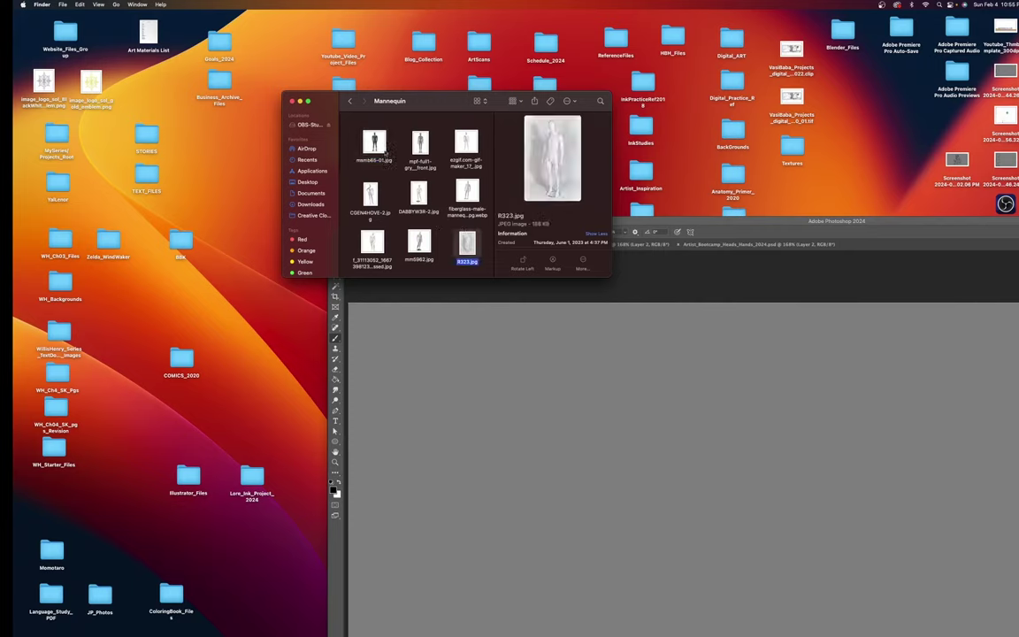
left_click(460, 141)
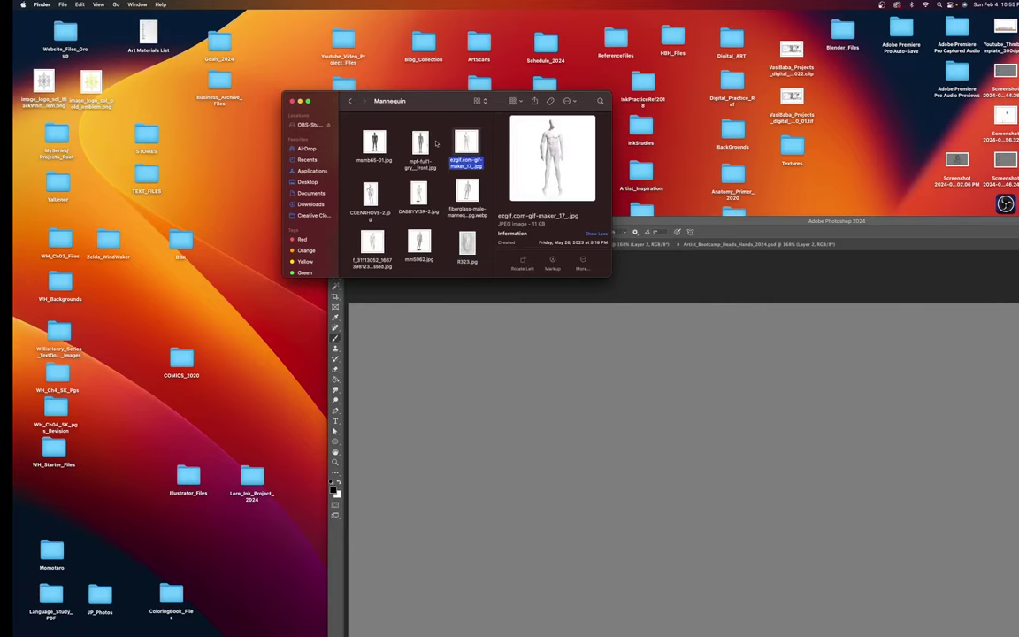
left_click(373, 141)
left_click(467, 143)
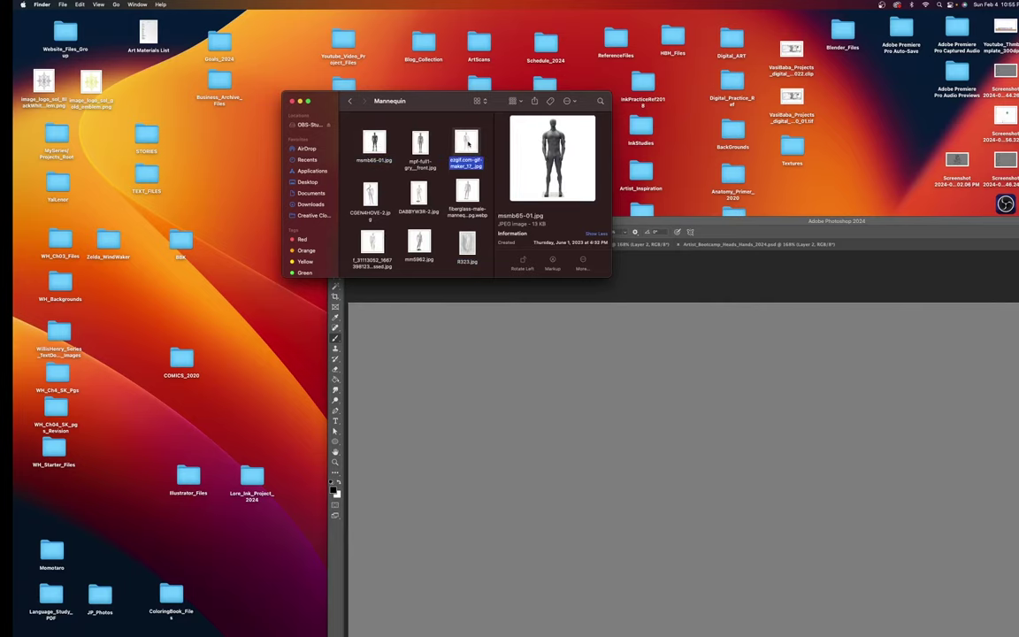
Step: Place ezgif.com-gif-maker_17_.jpg into the document and fade it to 20% opacity
left_click_drag(470, 148, 598, 424)
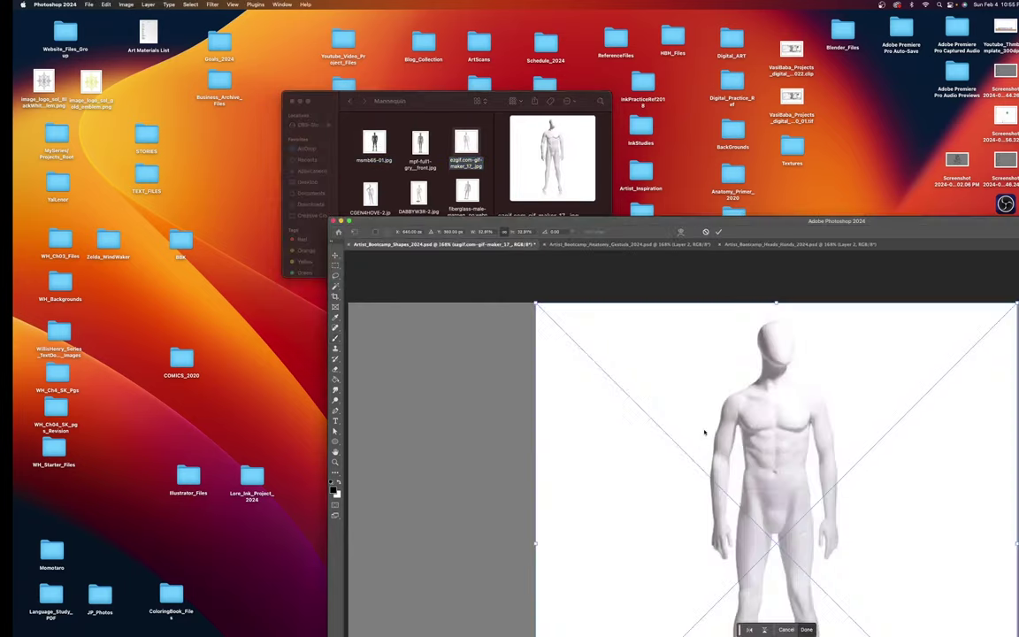
double_click(619, 220)
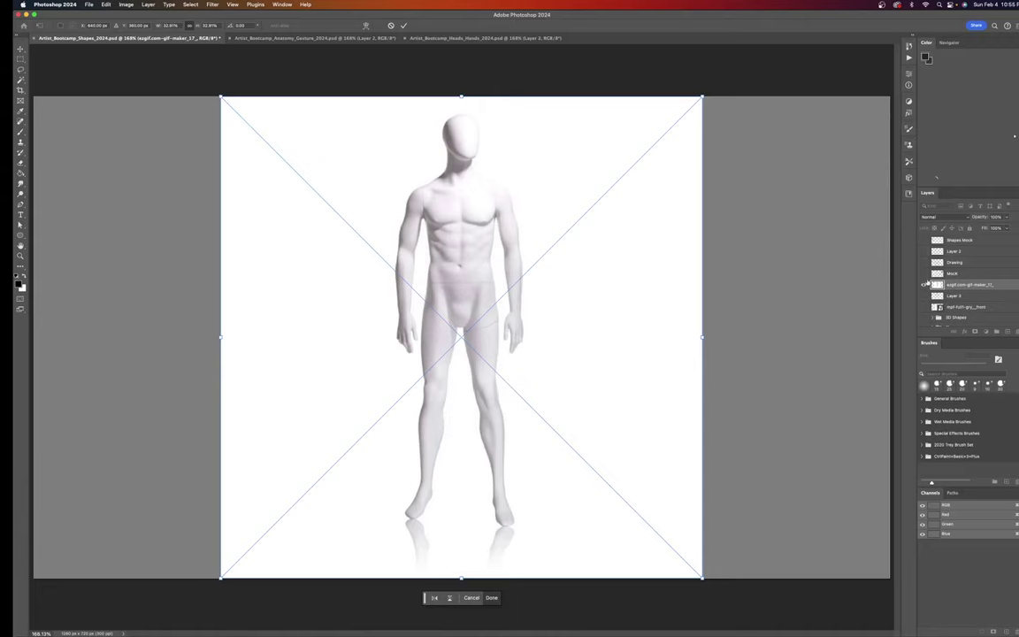
key("Return")
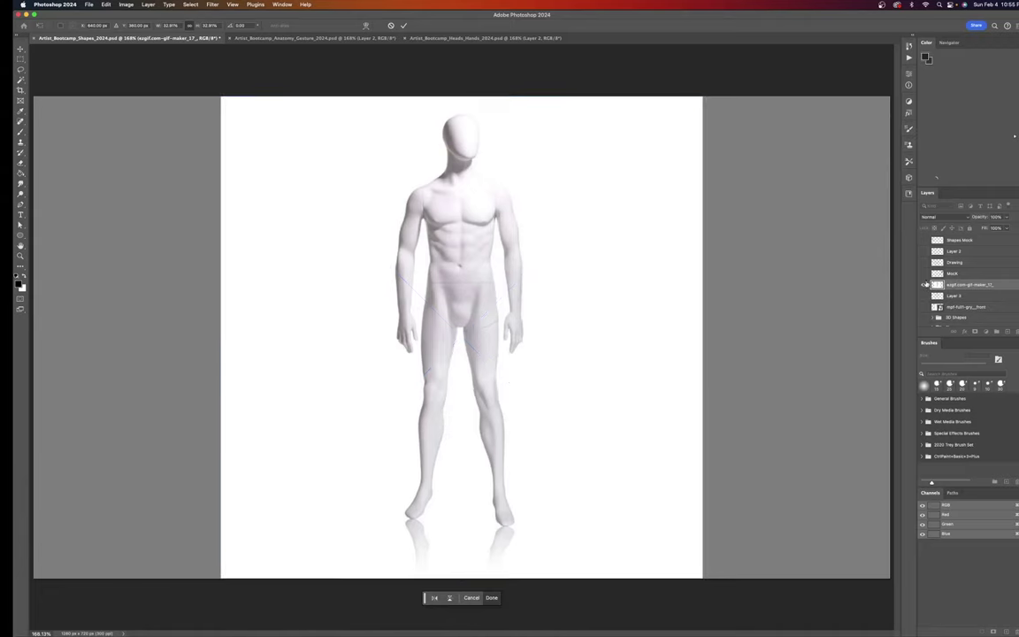
key("v")
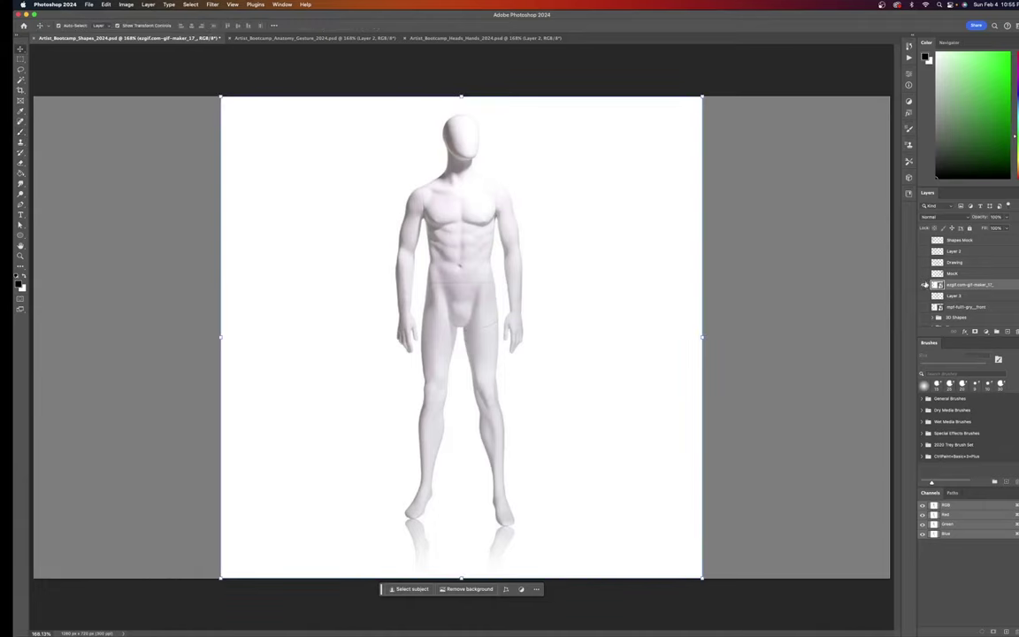
key("2")
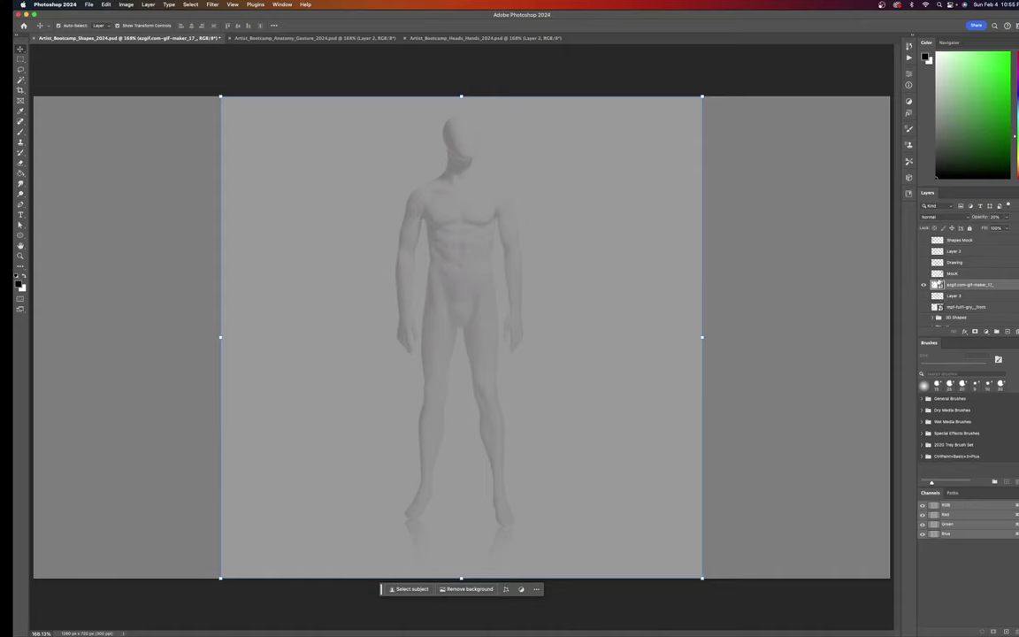
Step: Add a new blank sketch layer and raise the mannequin reference to 60% opacity
key("alt+shift+super+n")
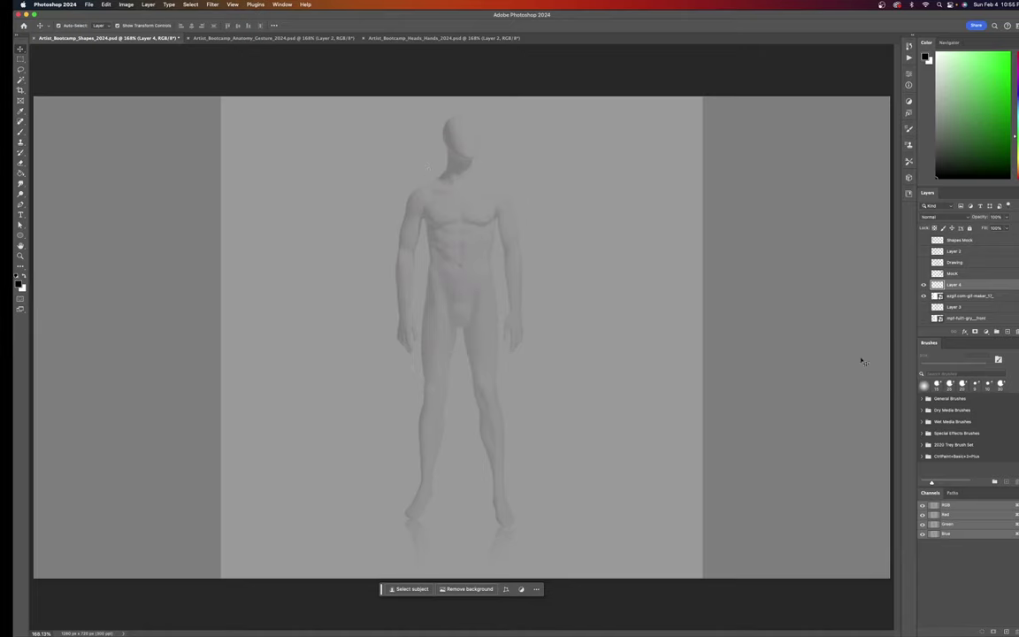
left_click(959, 295)
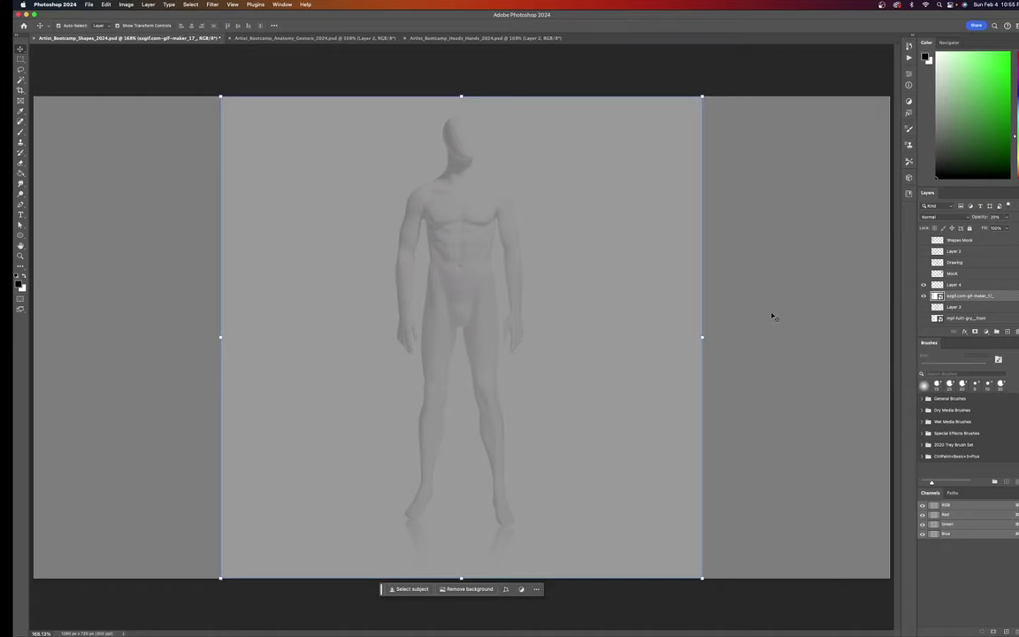
key("4")
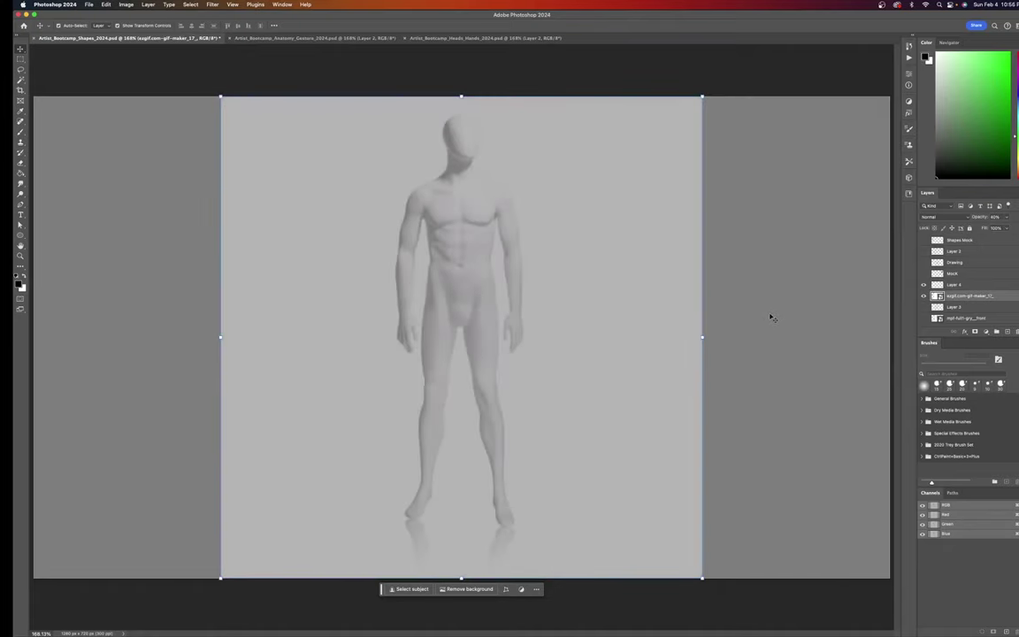
key("6")
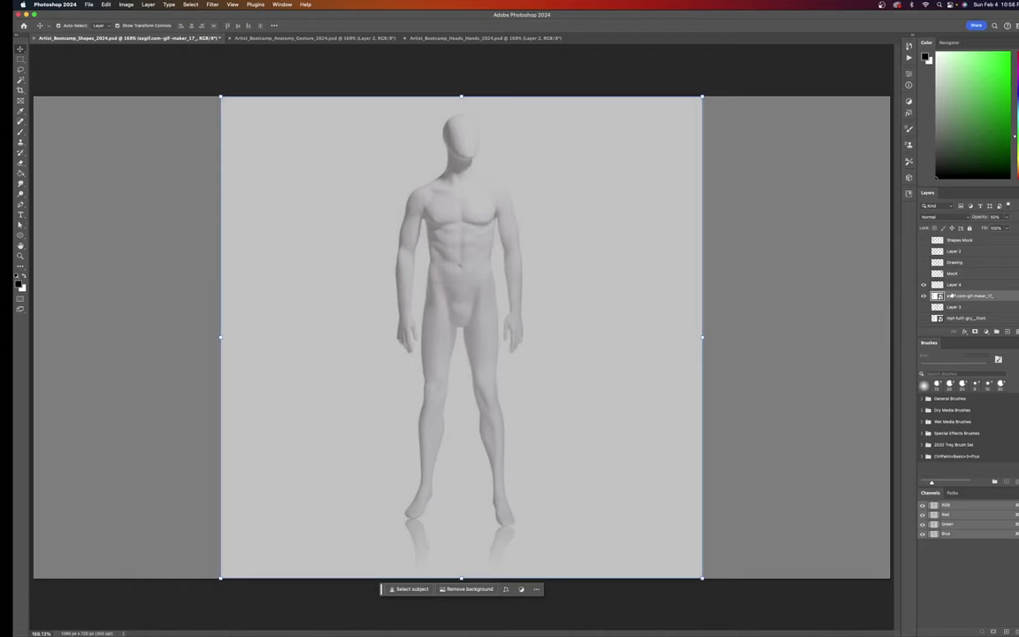
left_click(952, 285)
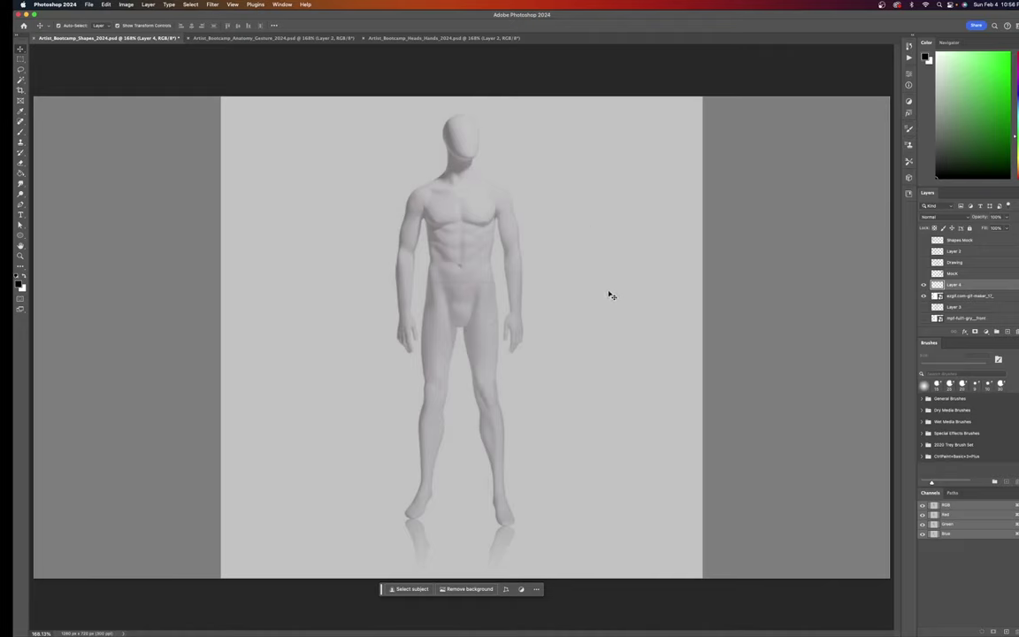
Step: With the brush, sketch a box with a centre line over the mannequin's head
key("b")
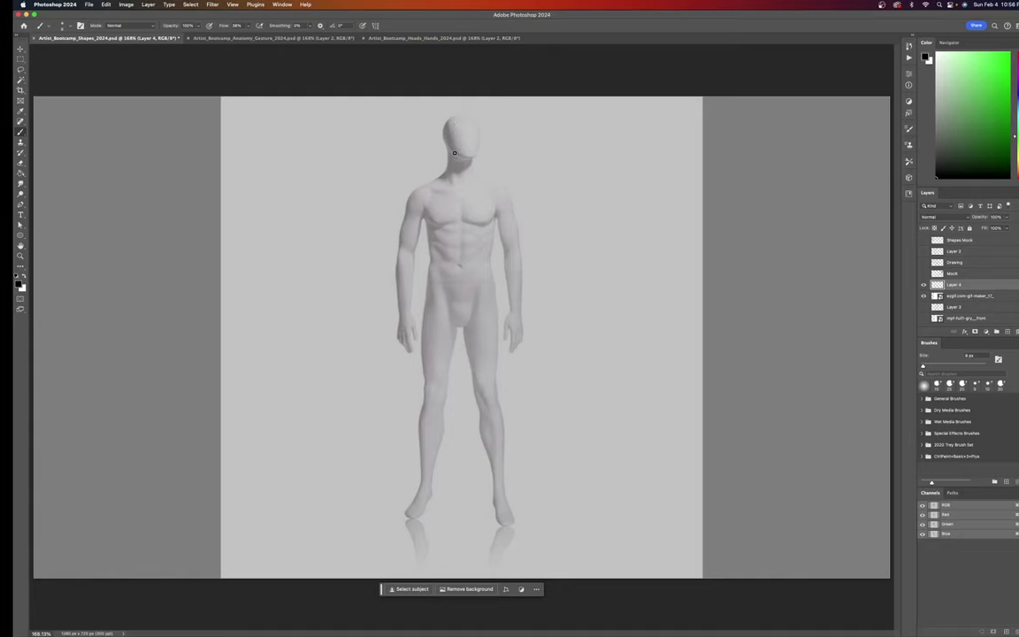
mouse_move(444, 135)
left_mouse_down()
mouse_move(448, 163)
mouse_move(445, 129)
mouse_move(456, 127)
mouse_move(446, 123)
mouse_move(457, 113)
mouse_move(445, 123)
mouse_move(476, 116)
mouse_move(477, 163)
mouse_move(450, 166)
mouse_move(477, 164)
left_mouse_up()
mouse_move(463, 121)
left_mouse_down()
mouse_move(465, 173)
mouse_move(470, 139)
left_mouse_up()
left_click_drag(448, 136, 474, 136)
left_click_drag(448, 165, 477, 166)
Step: Draw a centre-split chest box across the shoulders and a hip box below it
left_click_drag(423, 186, 500, 186)
mouse_move(424, 188)
left_mouse_down()
mouse_move(426, 225)
mouse_move(495, 237)
left_mouse_up()
left_click_drag(495, 190, 497, 237)
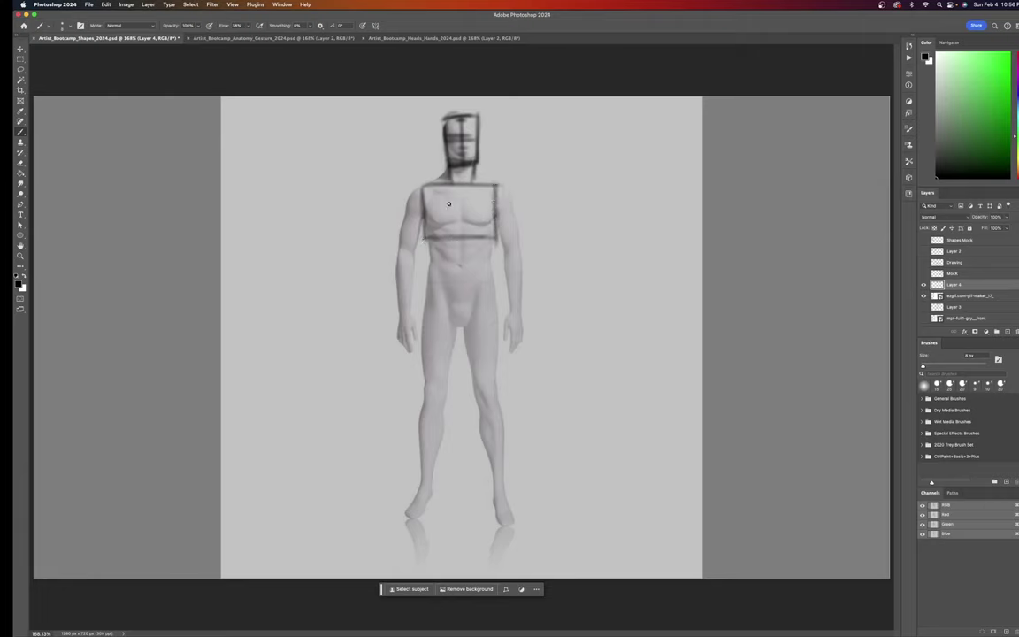
left_click_drag(461, 188, 464, 238)
mouse_move(431, 284)
left_mouse_down()
mouse_move(490, 281)
mouse_move(489, 316)
left_mouse_up()
mouse_move(428, 281)
left_mouse_down()
mouse_move(428, 320)
mouse_move(493, 322)
left_mouse_up()
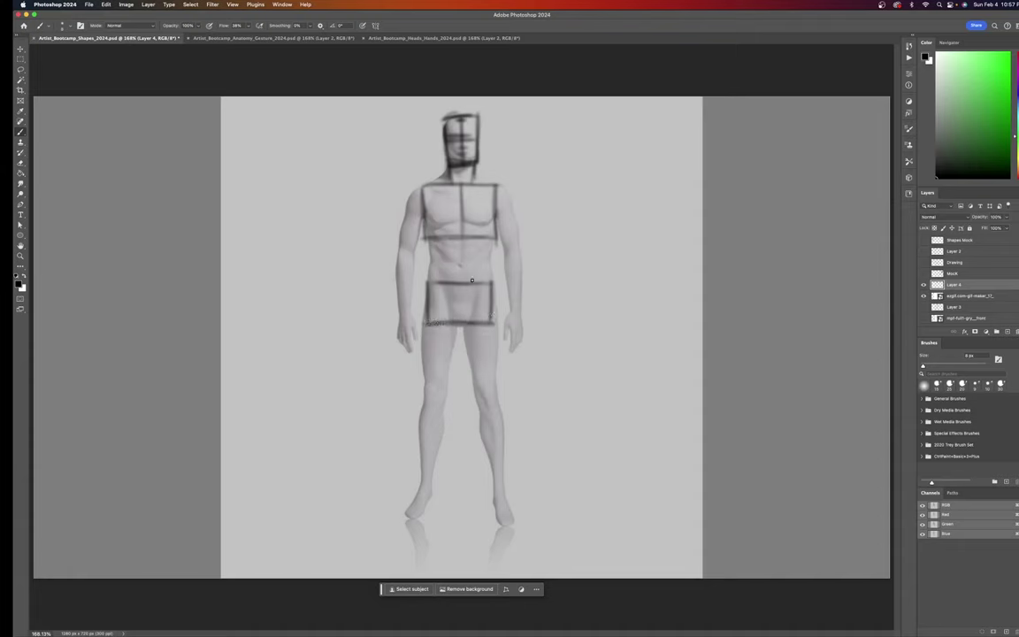
Step: Draw circle joints at both shoulders, elbows, knees and ankles, and outline the feet
left_click_drag(410, 194, 417, 216)
left_click_drag(505, 196, 502, 195)
left_click_drag(514, 244, 512, 245)
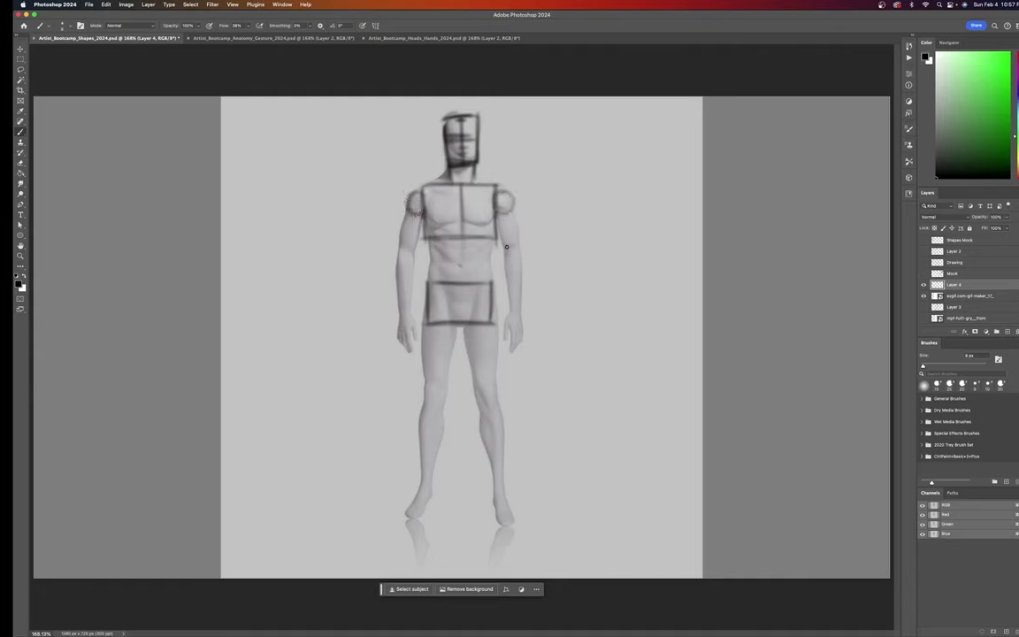
left_click_drag(408, 243, 406, 243)
left_click_drag(431, 383, 430, 384)
left_click_drag(492, 389, 491, 390)
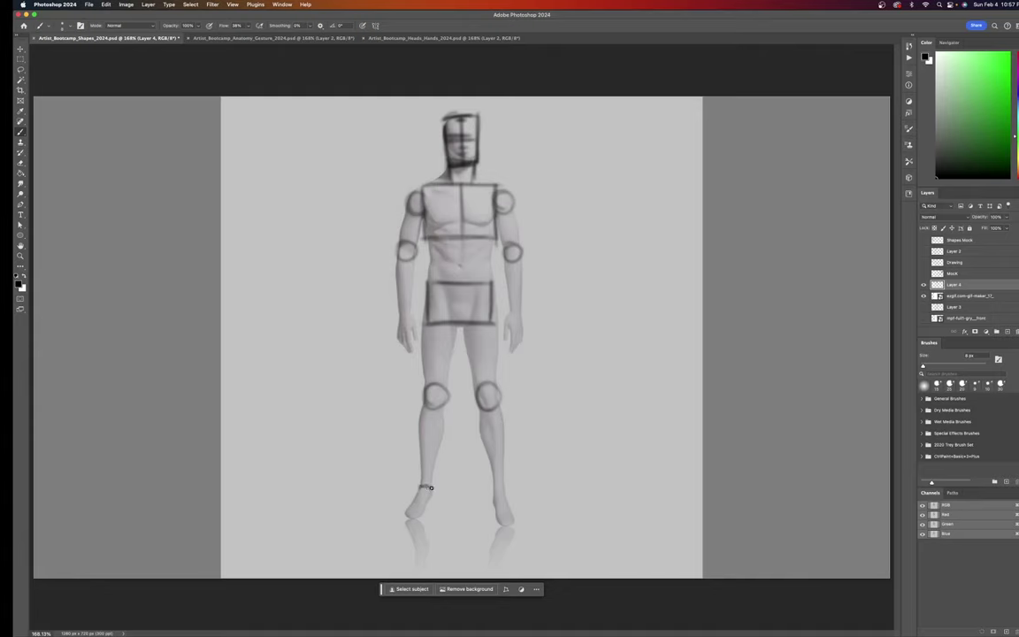
left_click_drag(427, 480, 429, 479)
left_click_drag(498, 484, 509, 489)
mouse_move(427, 479)
left_mouse_down()
mouse_move(401, 523)
mouse_move(420, 483)
mouse_move(403, 519)
mouse_move(435, 501)
mouse_move(433, 487)
mouse_move(429, 508)
mouse_move(495, 520)
mouse_move(495, 508)
mouse_move(512, 524)
mouse_move(508, 495)
mouse_move(520, 522)
left_mouse_up()
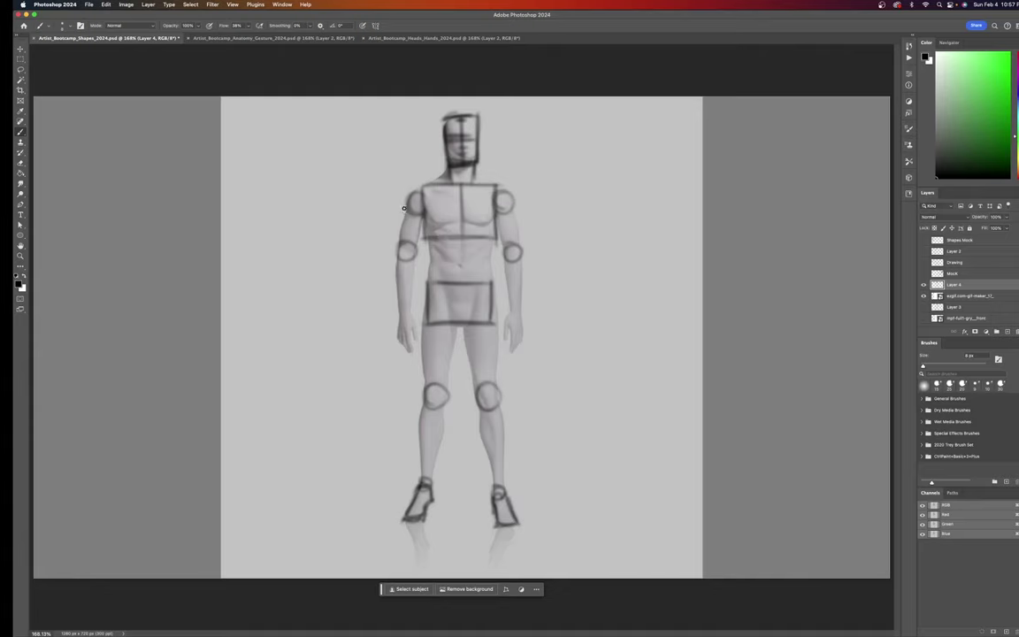
Step: Outline the cylinder edges of both upper arms and forearms
mouse_move(405, 210)
left_mouse_down()
mouse_move(400, 239)
mouse_move(406, 206)
mouse_move(408, 240)
mouse_move(422, 220)
mouse_move(407, 211)
mouse_move(423, 212)
mouse_move(424, 222)
mouse_move(401, 296)
left_mouse_up()
mouse_move(397, 251)
left_mouse_down()
mouse_move(402, 314)
mouse_move(412, 292)
mouse_move(407, 319)
mouse_move(412, 307)
left_mouse_up()
left_click_drag(491, 208, 506, 249)
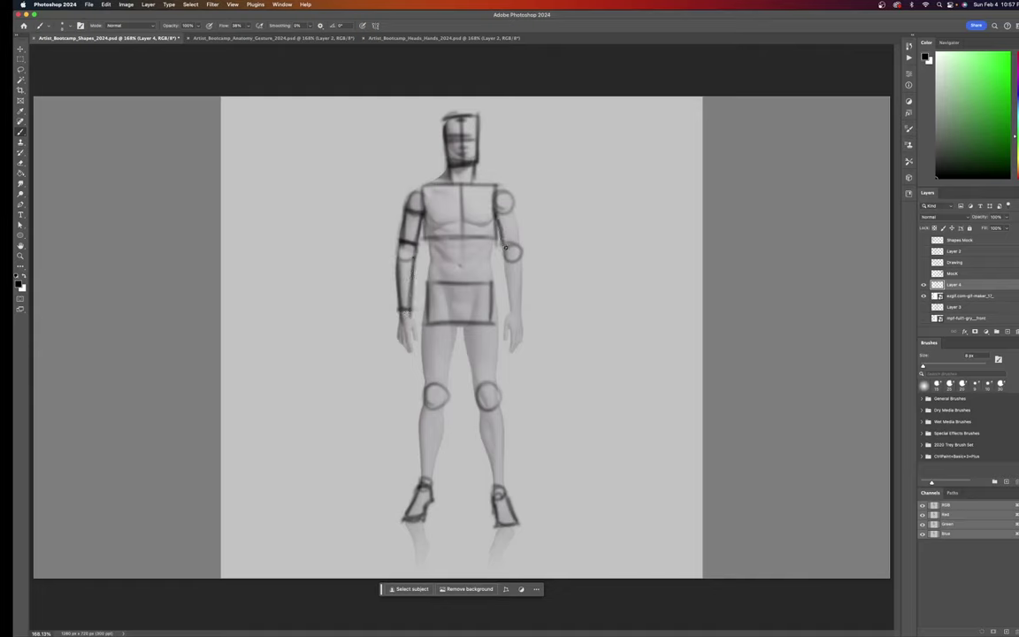
mouse_move(513, 206)
left_mouse_down()
mouse_move(518, 255)
mouse_move(502, 244)
mouse_move(513, 289)
mouse_move(502, 256)
mouse_move(511, 294)
mouse_move(522, 260)
mouse_move(521, 289)
mouse_move(521, 253)
mouse_move(522, 313)
left_mouse_up()
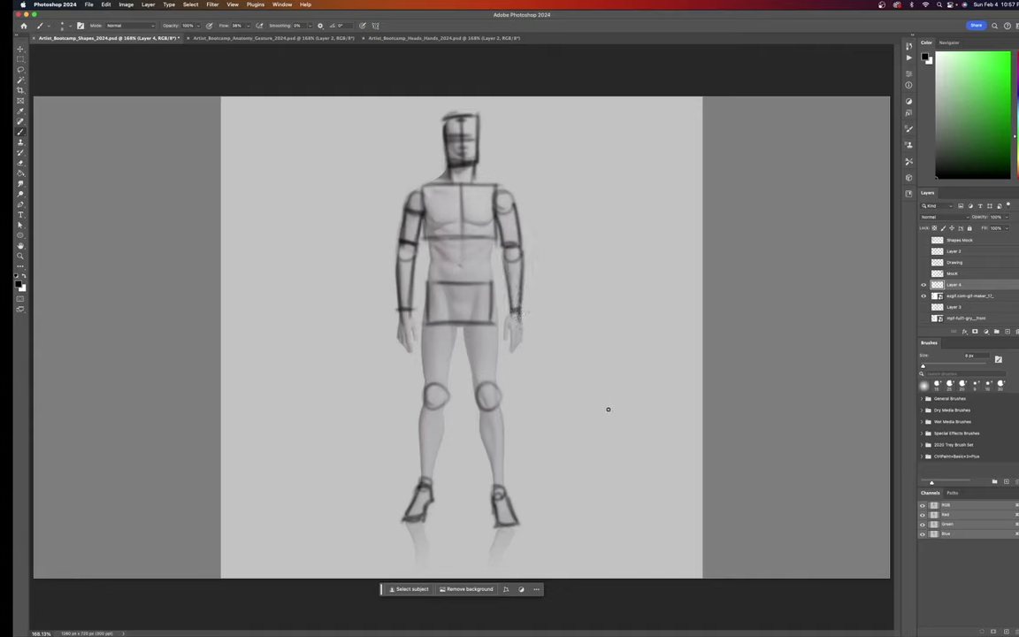
Step: Draw cylinder edges for both thighs and calves, then darken both hand outlines
left_click_drag(422, 306, 428, 390)
mouse_move(458, 329)
left_mouse_down()
mouse_move(452, 381)
mouse_move(426, 381)
left_mouse_up()
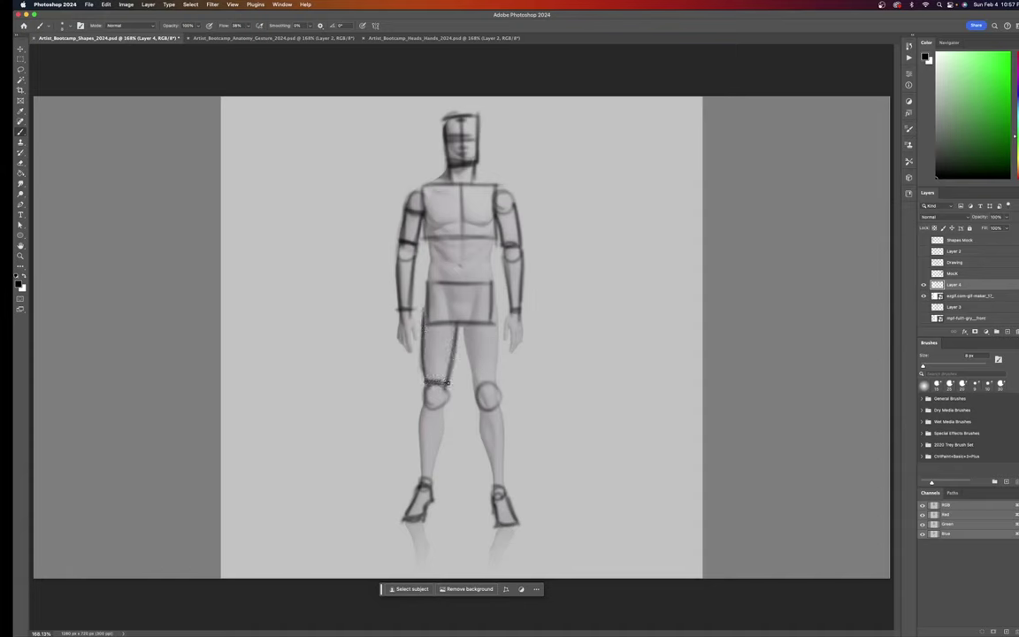
left_click_drag(465, 324, 476, 389)
left_click_drag(496, 302, 494, 384)
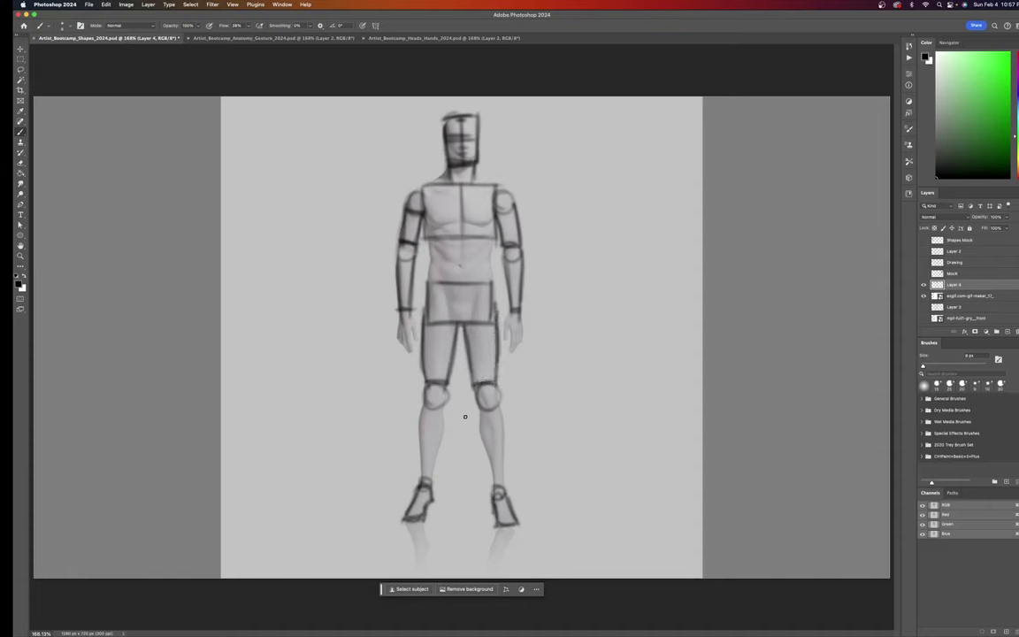
left_click_drag(421, 403, 418, 483)
left_click_drag(443, 411, 433, 477)
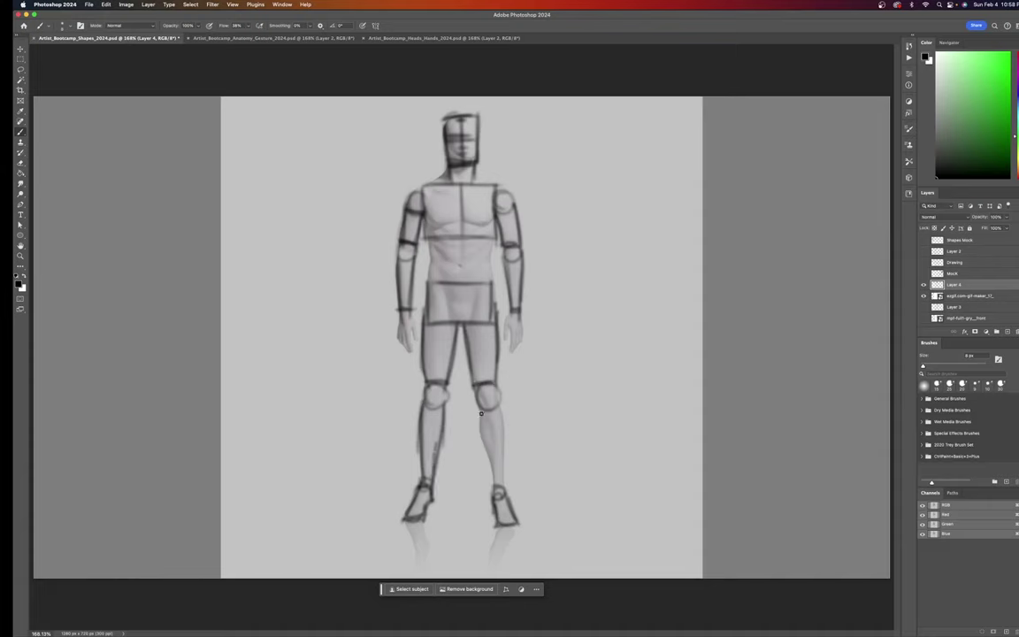
left_click_drag(481, 413, 493, 478)
left_click_drag(500, 409, 508, 473)
mouse_move(409, 328)
left_mouse_down()
mouse_move(398, 315)
mouse_move(405, 353)
left_mouse_up()
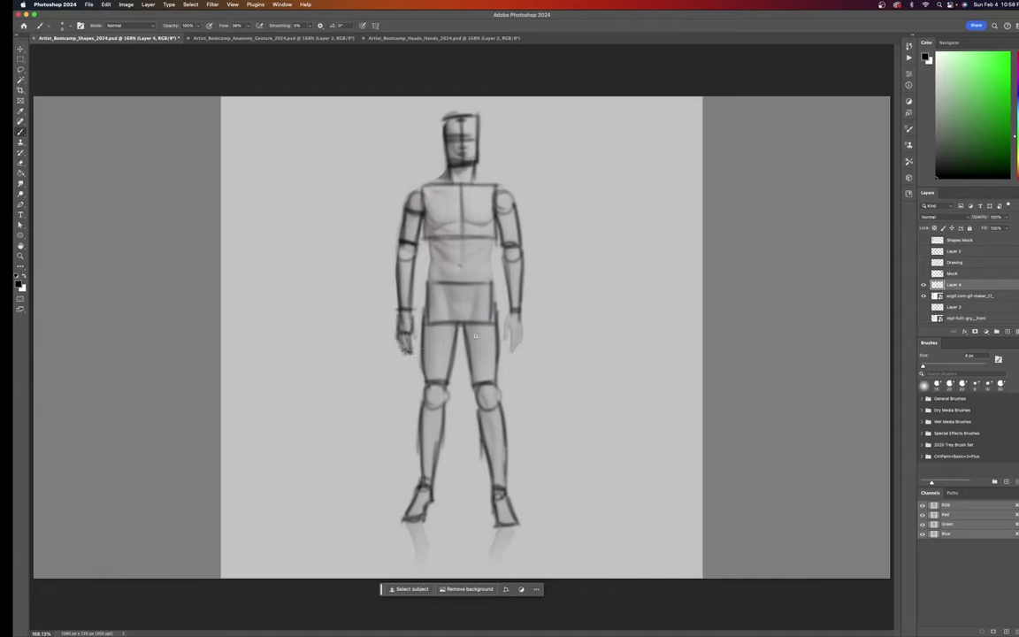
mouse_move(510, 315)
left_mouse_down()
mouse_move(512, 332)
mouse_move(522, 331)
mouse_move(508, 340)
mouse_move(513, 355)
left_mouse_up()
Step: Hide the ezgif mannequin reference so only the sketch shows, and touch up both torso sides
key("super+comma")
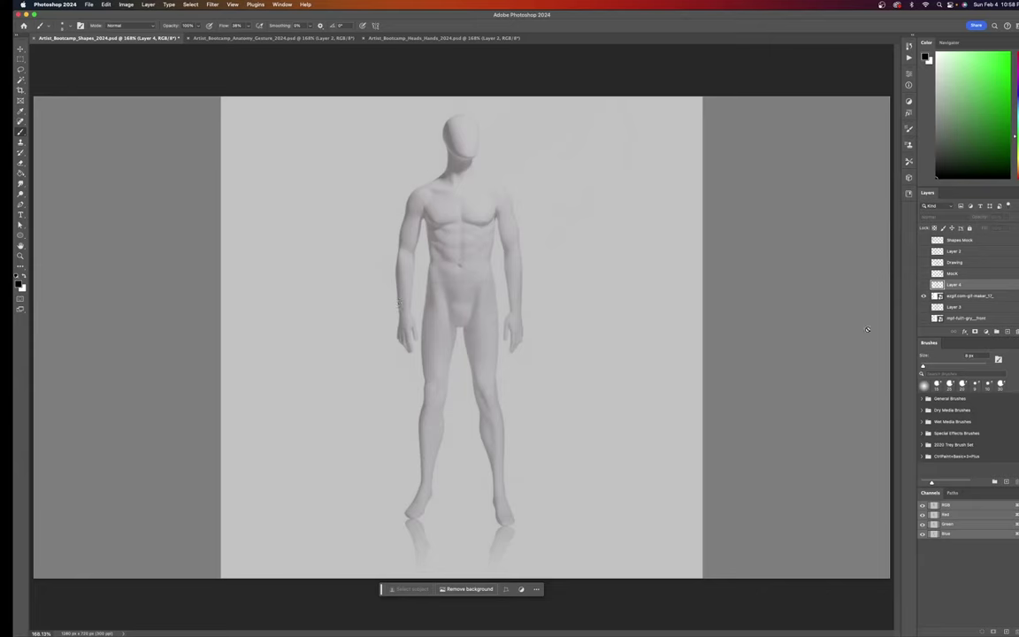
left_click(924, 285)
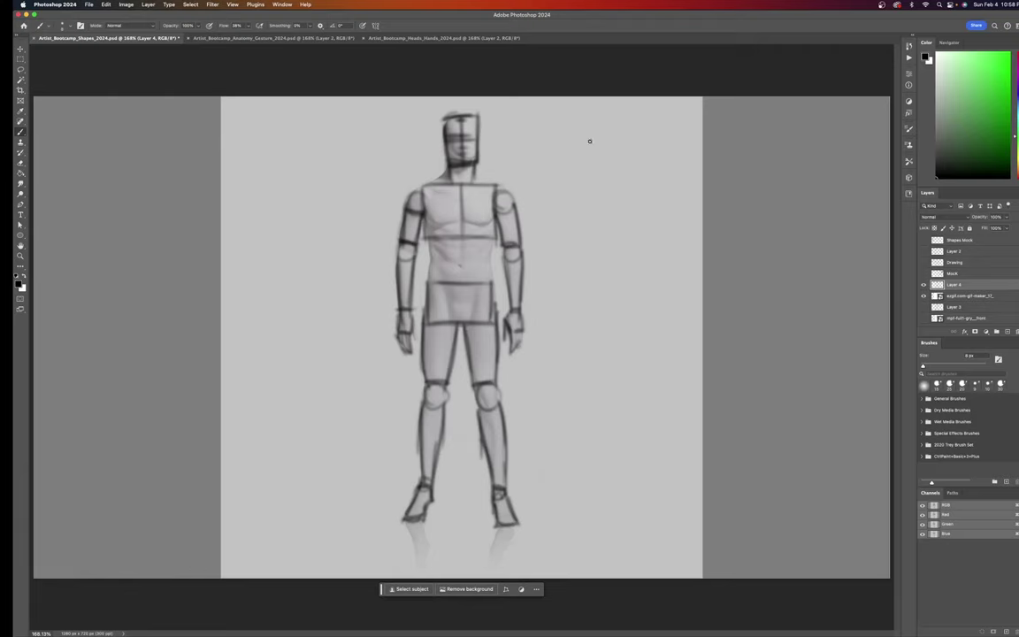
left_click(925, 296)
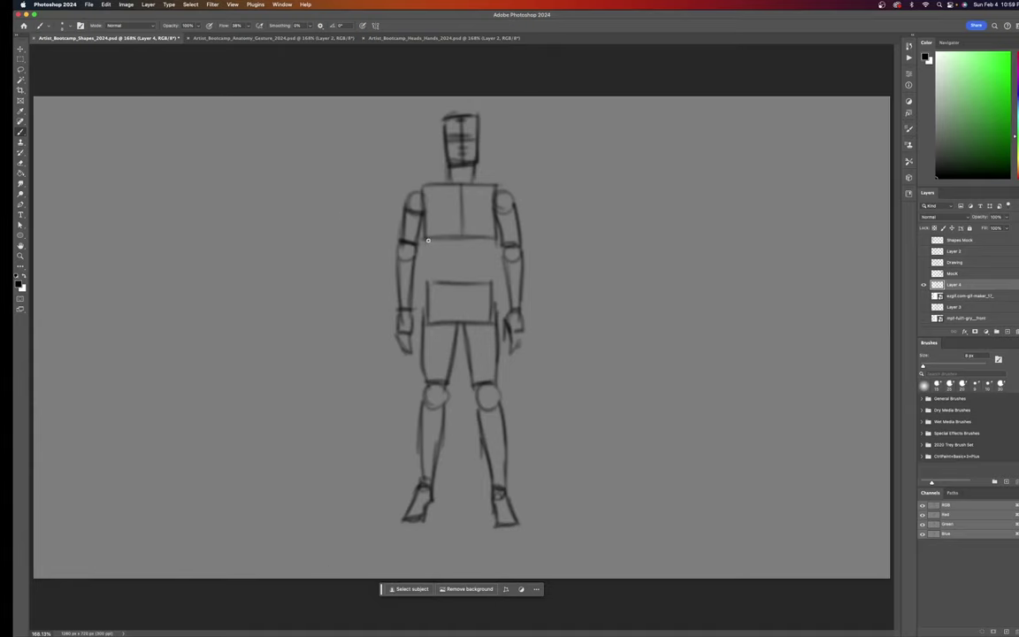
left_click_drag(432, 259, 434, 280)
left_click_drag(491, 256, 491, 287)
Step: Turn the ezgif reference layer back on under the sketch and bring up the Numbers February calendar
left_click(923, 285)
left_click(924, 284)
left_click(924, 273)
left_click(923, 274)
left_click(924, 295)
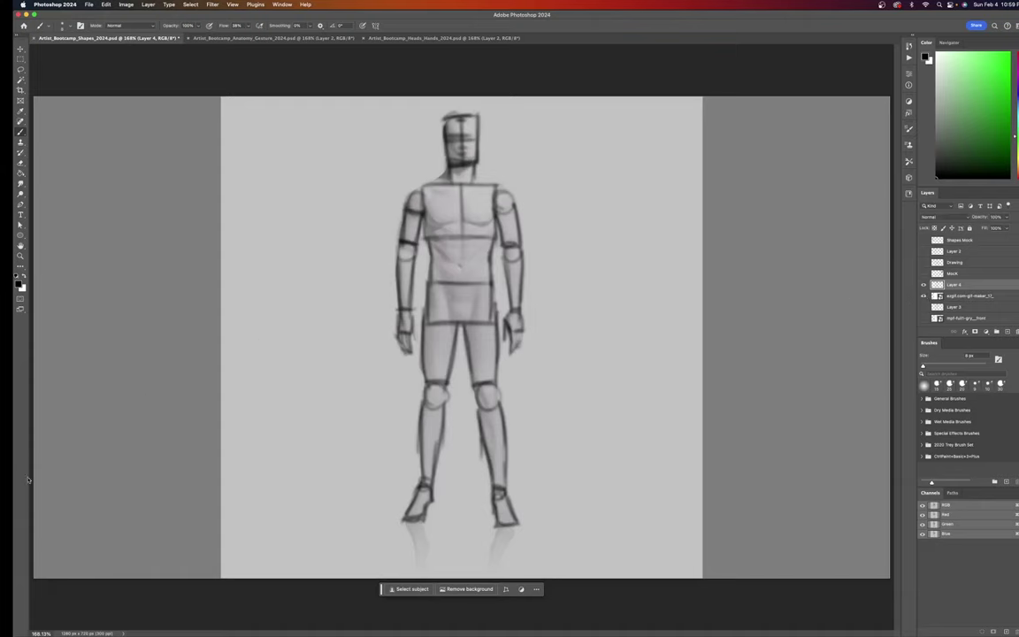
mouse_move(15, 485)
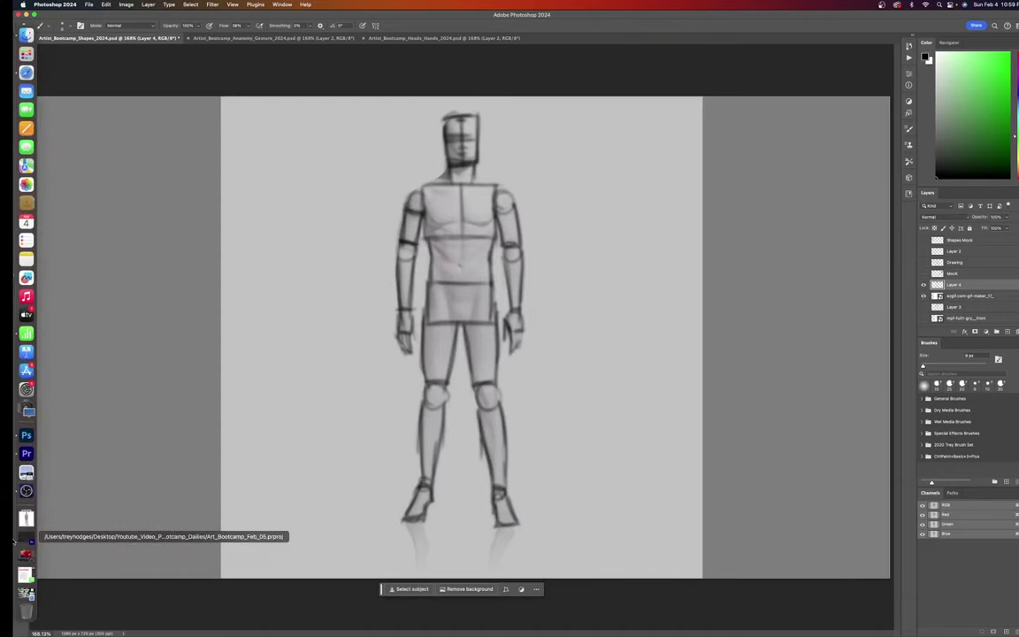
left_click(26, 586)
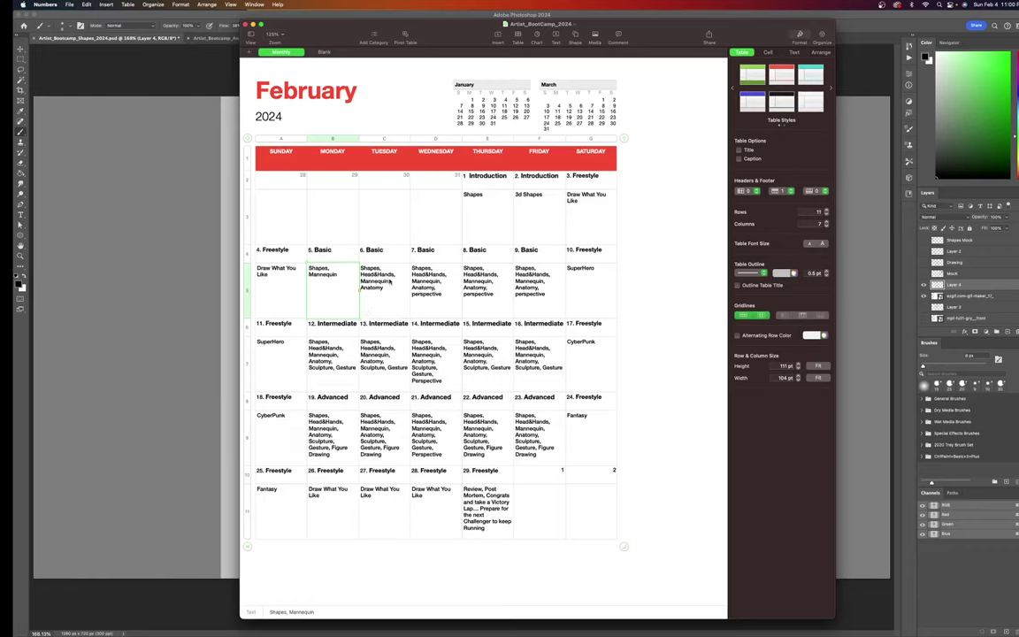
Step: Minimize the Numbers calendar to return to the Photoshop mannequin sketch
left_click(252, 24)
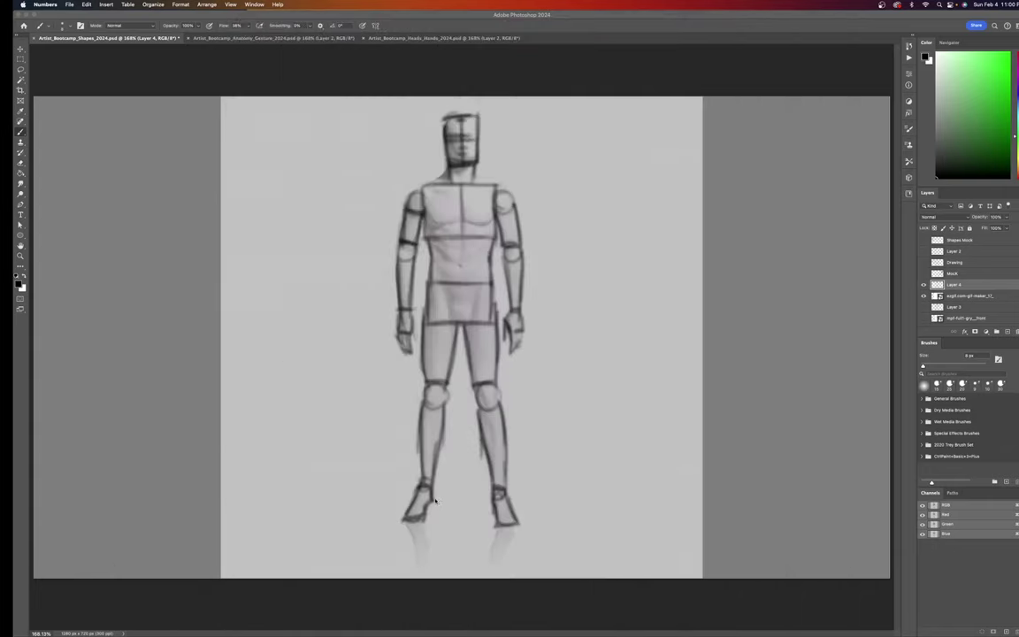